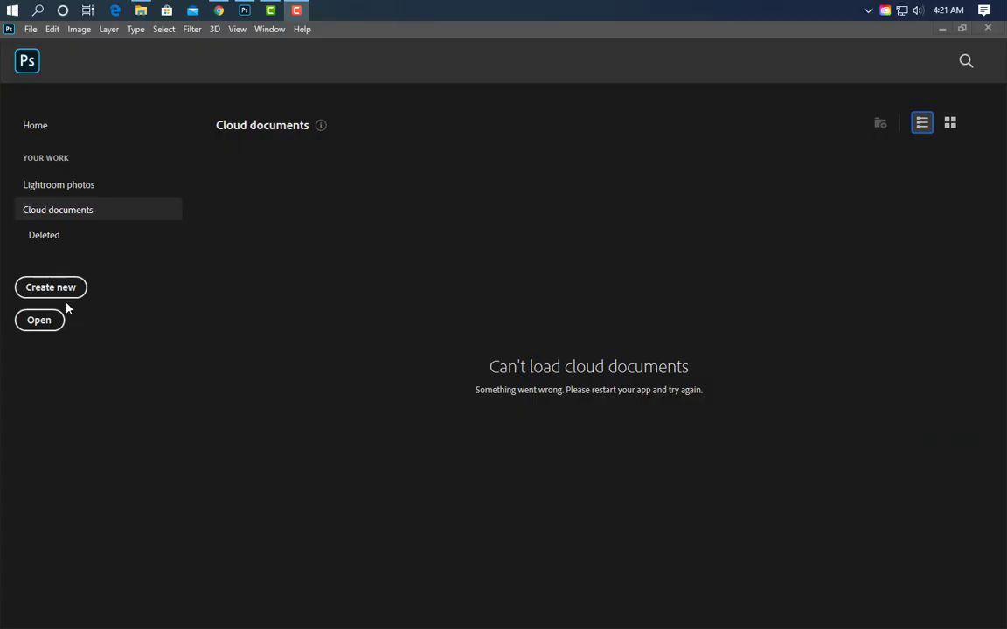
Create a 3000 × 4782 px, 300 ppi document named 'Id Card Design' using pixel units
click(59, 292)
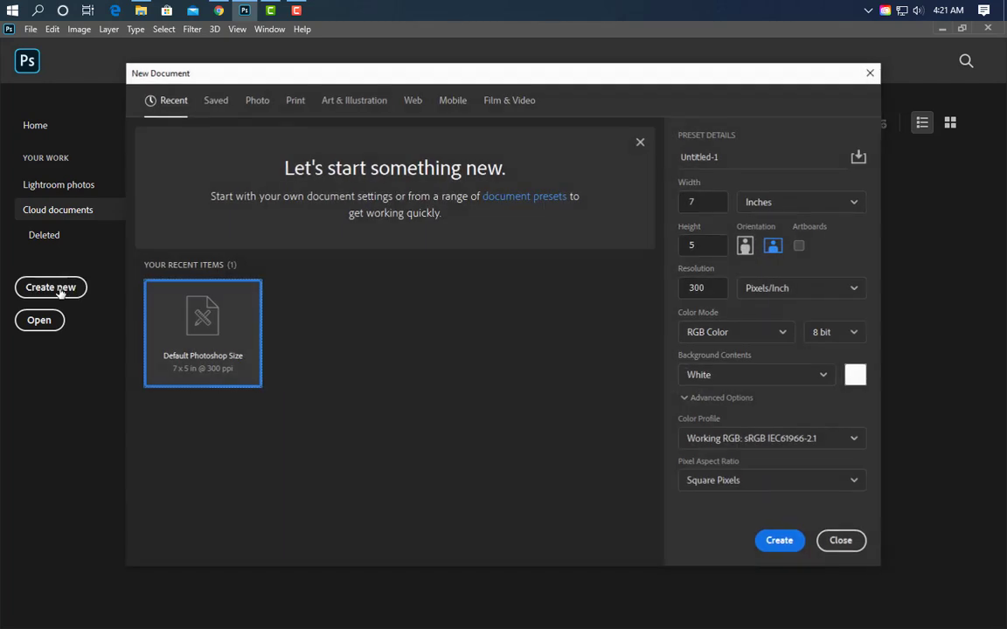
click(803, 206)
click(795, 227)
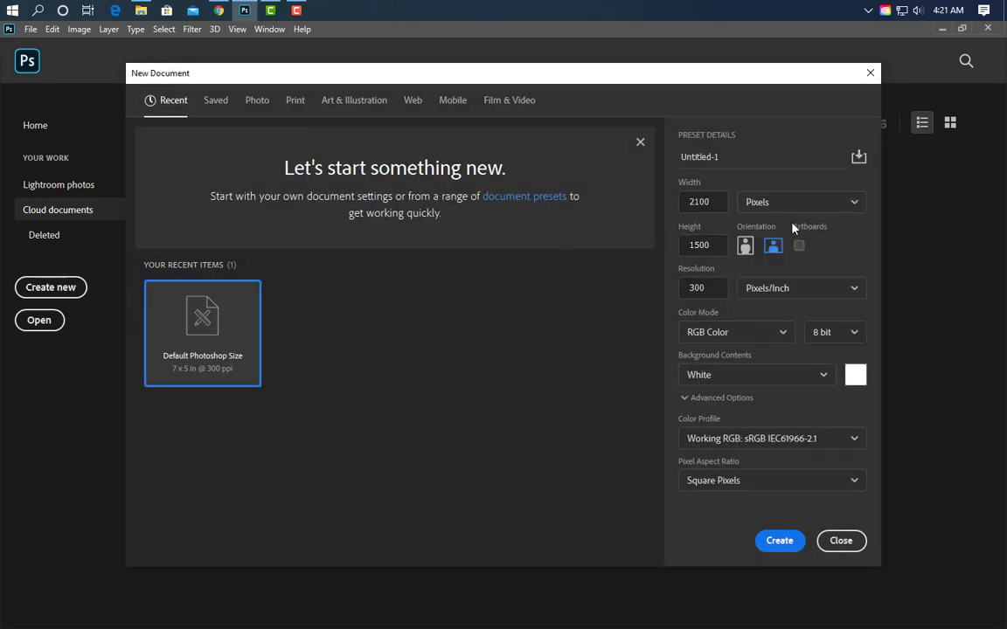
double_click(725, 160)
text(Id)
text( Card )
text(Desig)
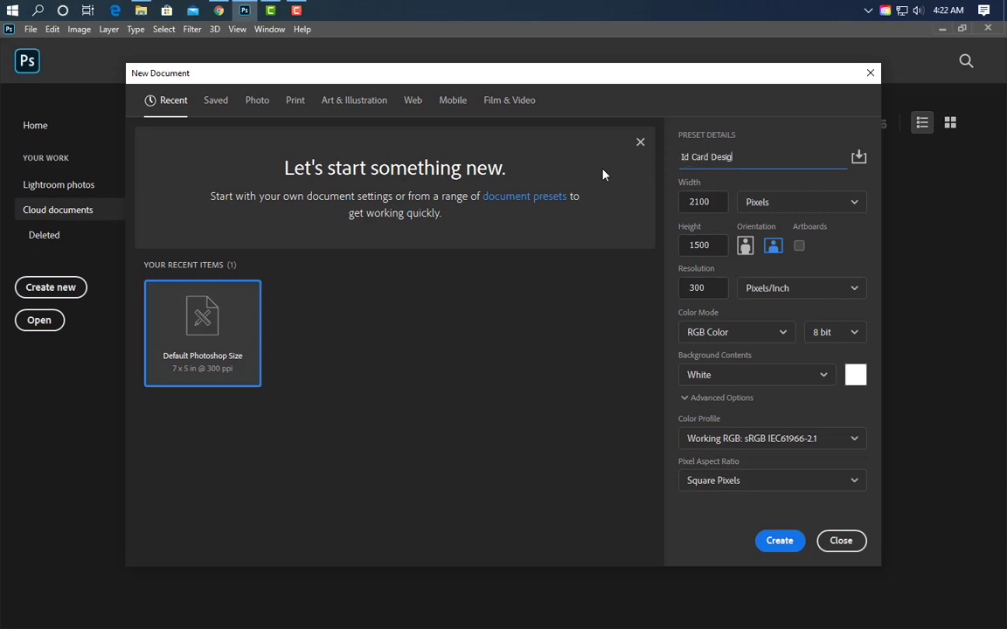
text(n)
key(Tab)
text(3000)
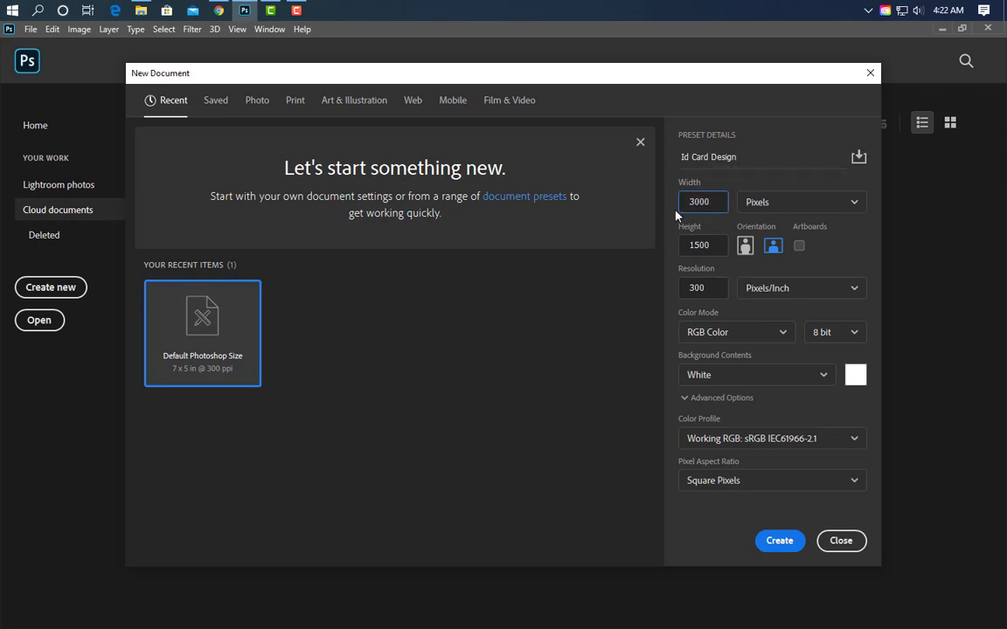
key(Tab)
text(4782)
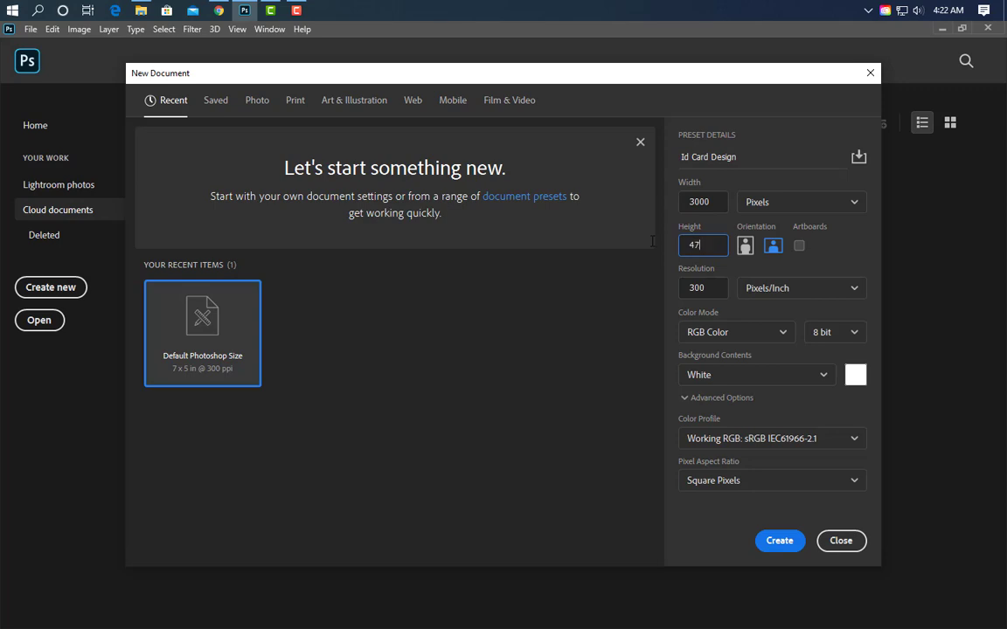
click(779, 540)
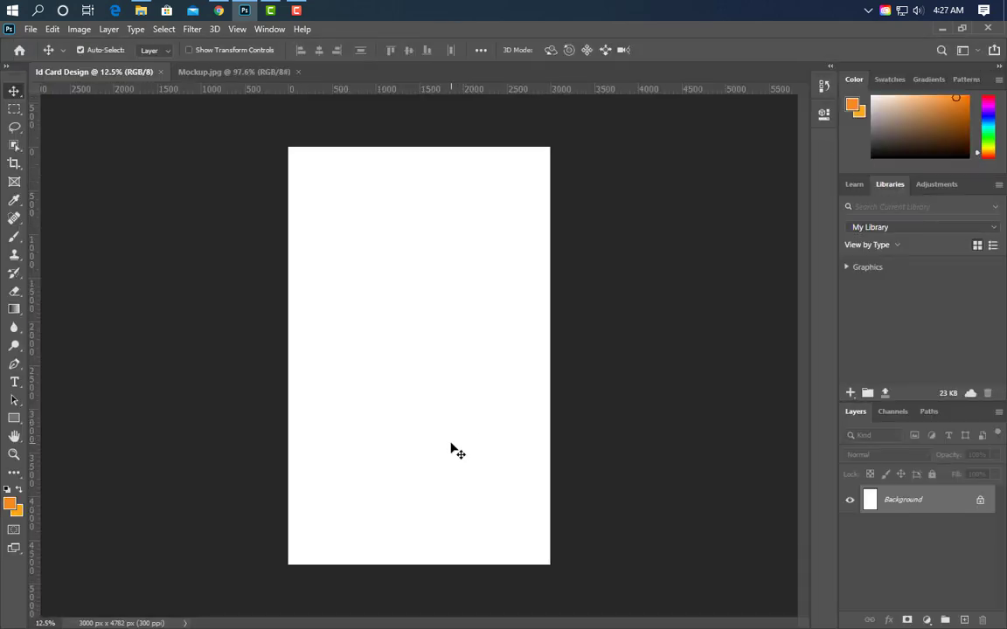
Draw a shape with a curved lower edge across the card's top using the Pen tool in Shape mode
key(p)
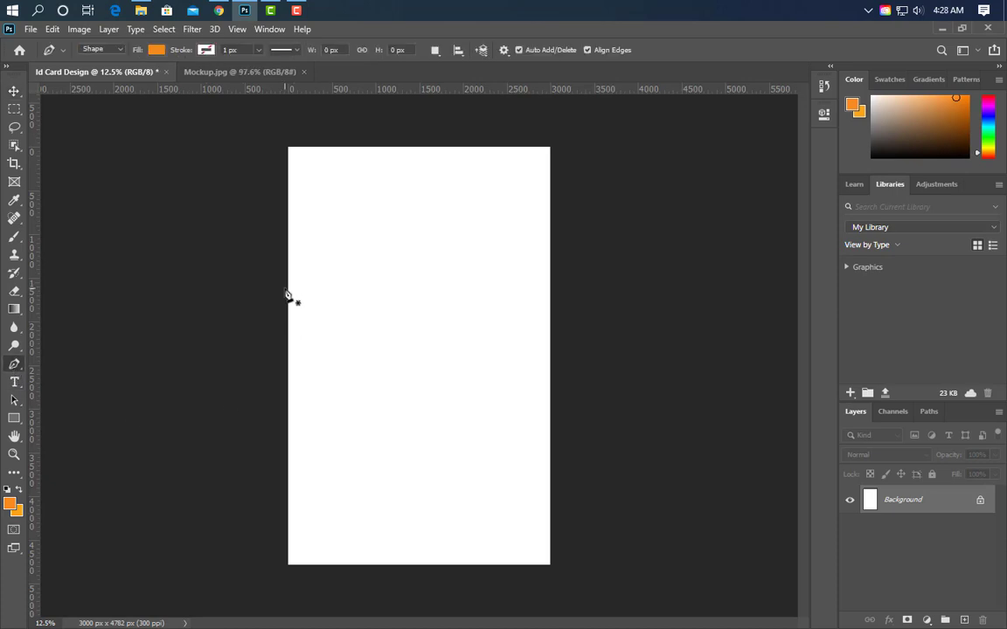
click(286, 292)
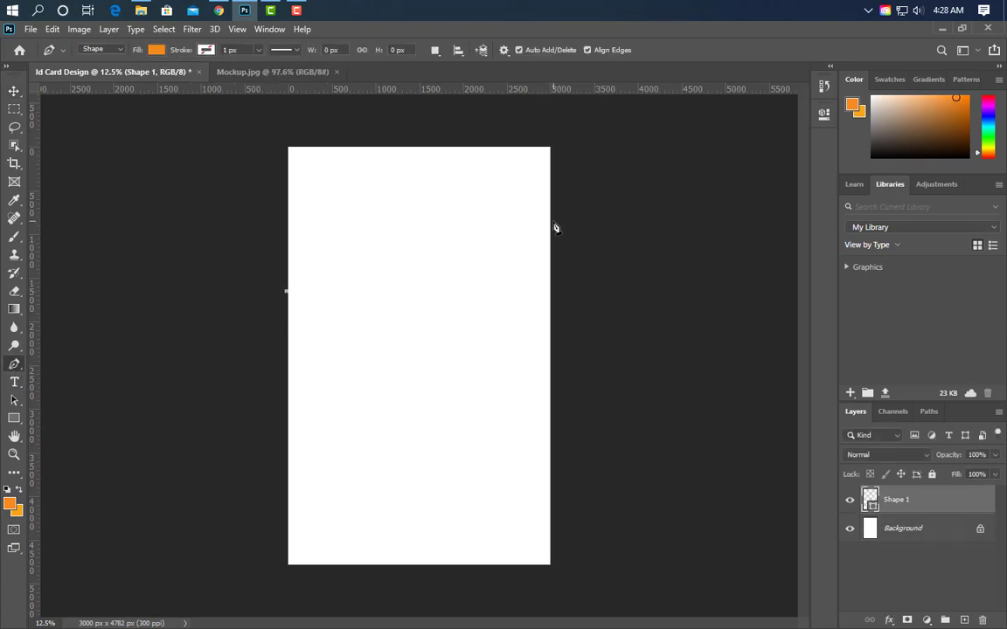
drag(551, 214, 729, 216)
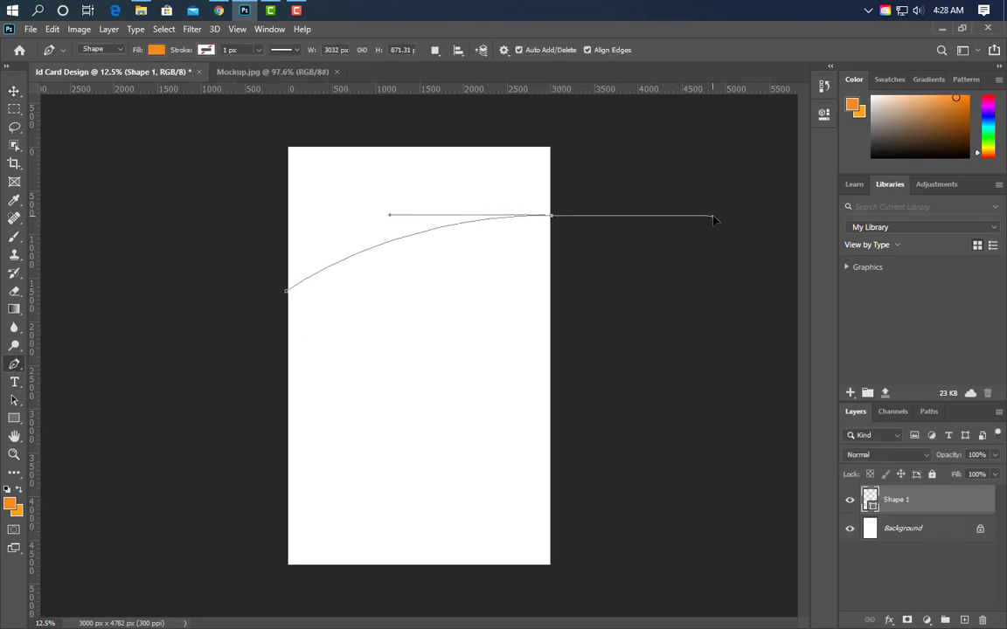
alt+click(550, 216)
click(555, 114)
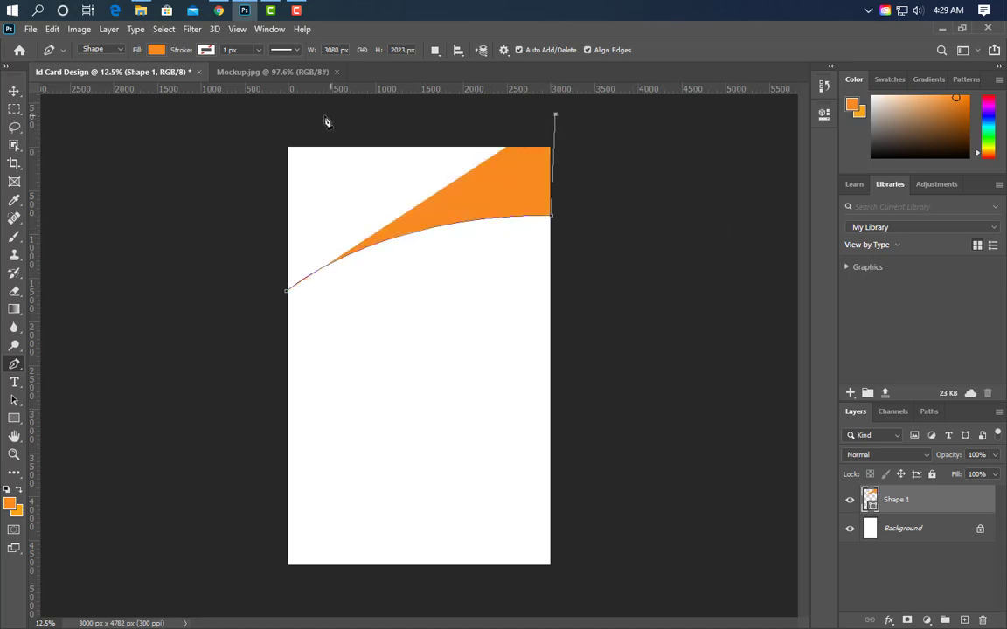
click(268, 102)
click(287, 291)
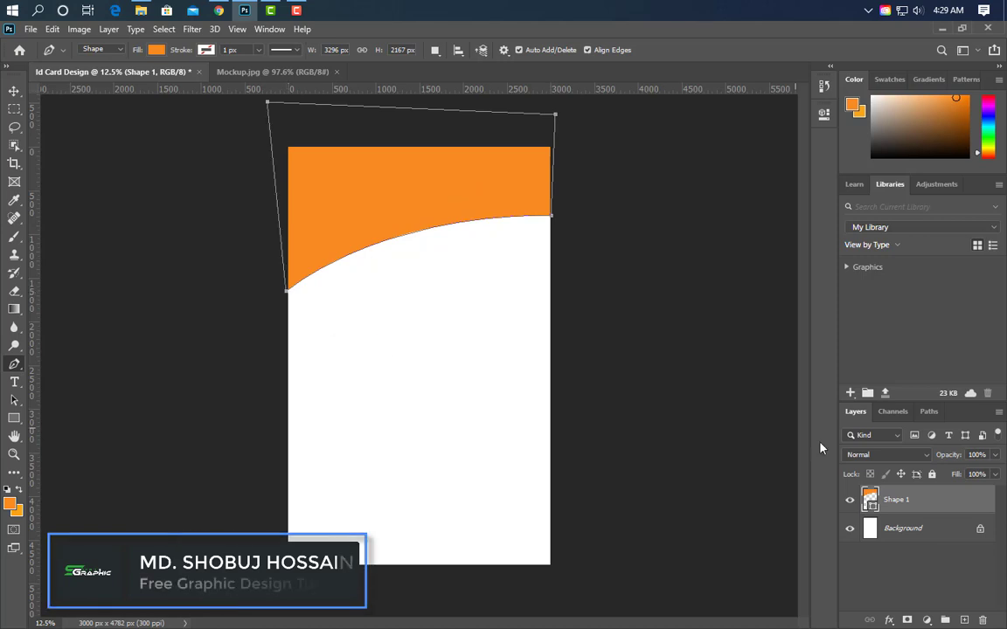
key(v)
Fill the curved shape with 262125 and duplicate it as Shape 1 copy
double_click(870, 501)
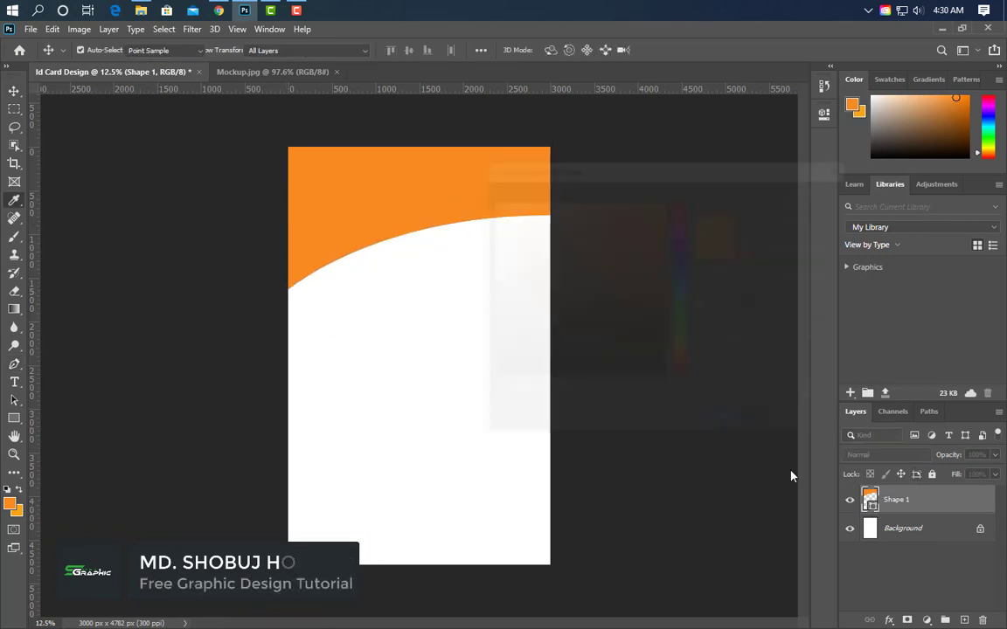
text(262125)
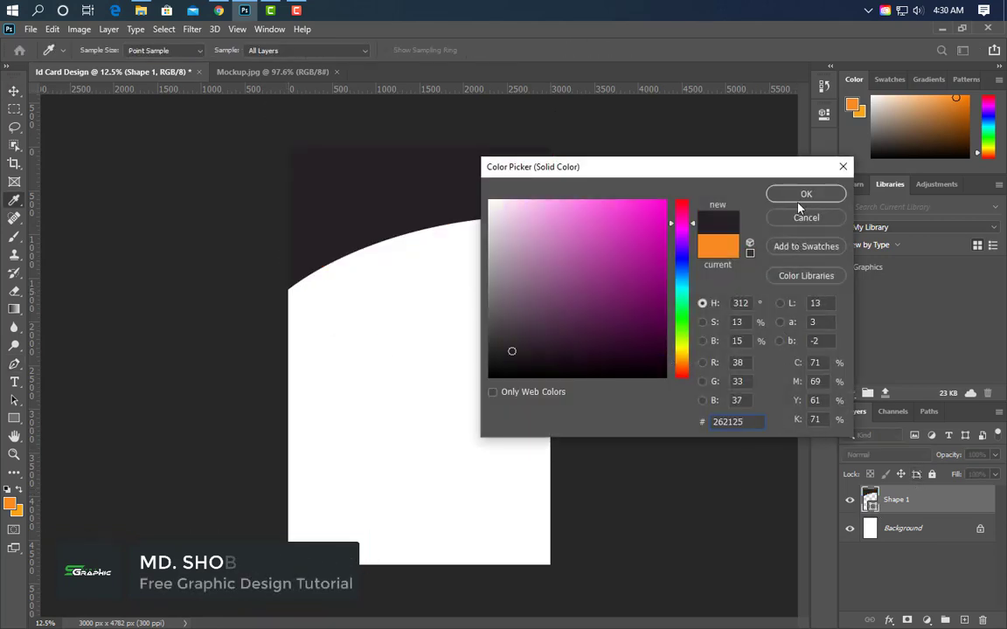
click(804, 194)
click(900, 528)
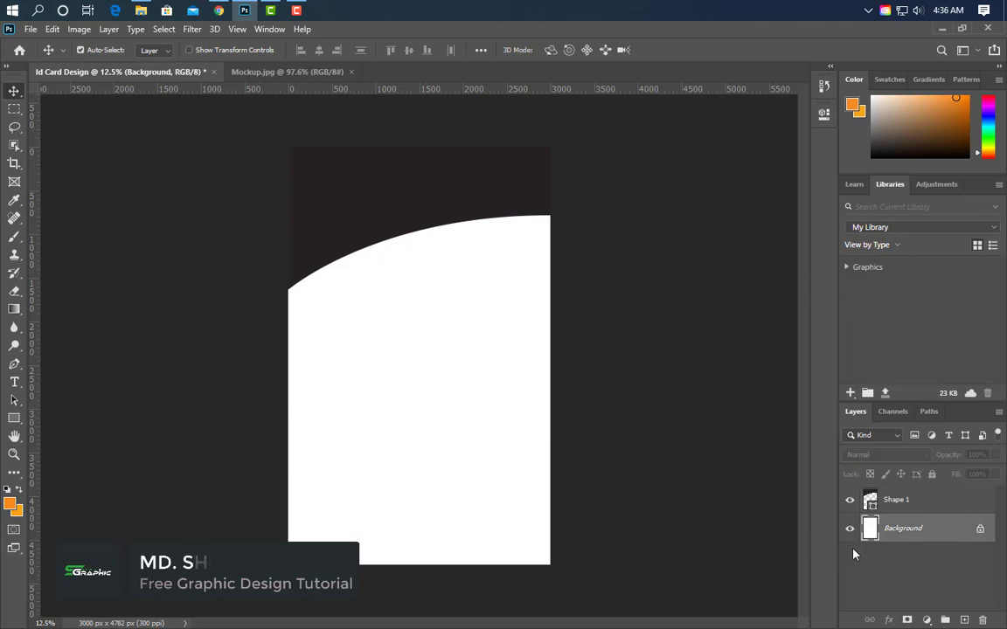
click(949, 508)
key(ctrl+j)
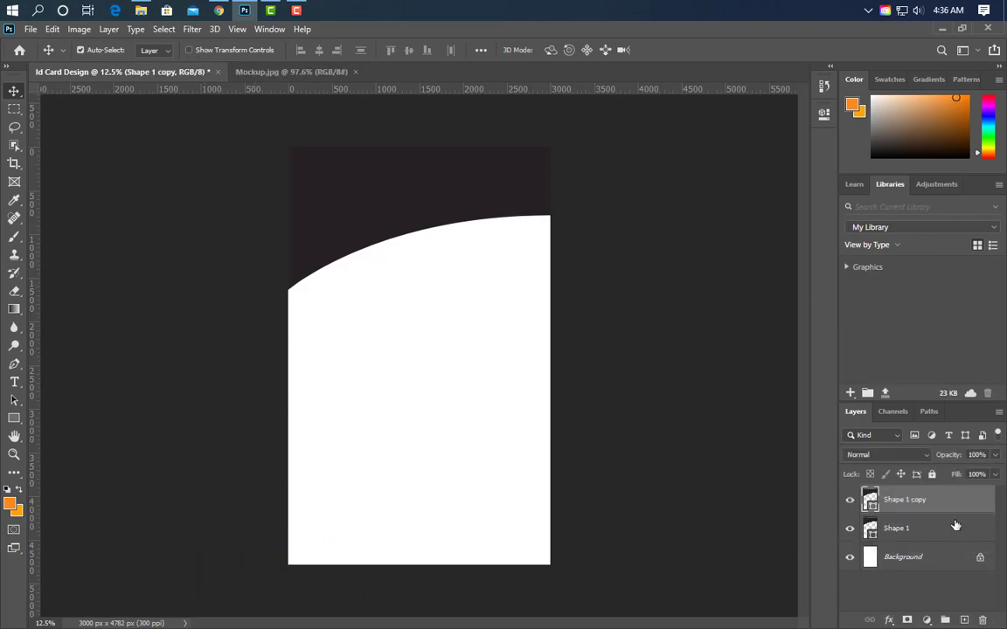
Add a Gradient Overlay to Shape 1 copy and set its left stop to deep orange #ff7f00
double_click(959, 513)
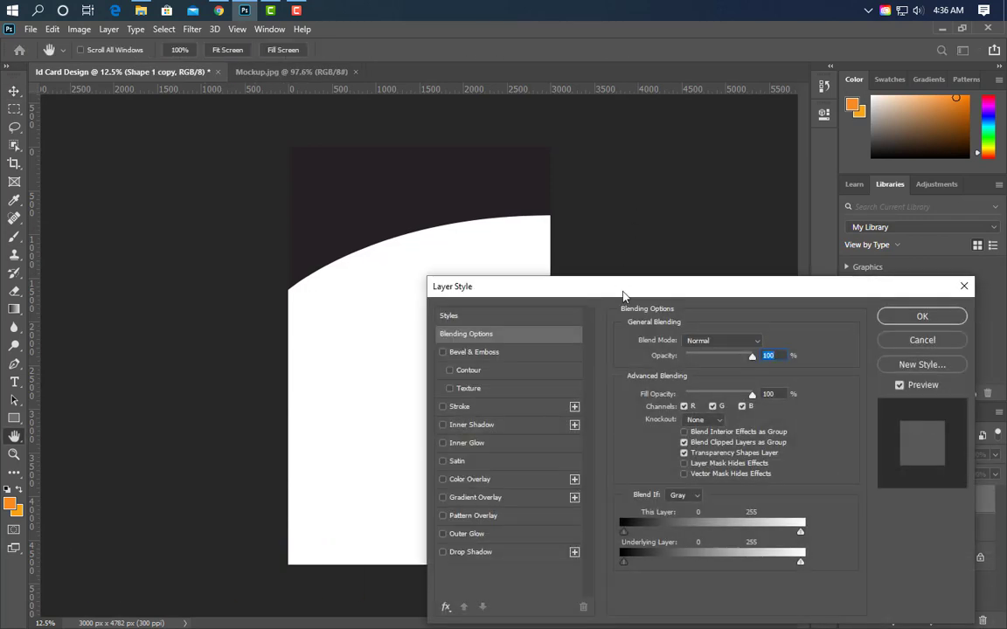
drag(623, 294, 711, 230)
click(608, 434)
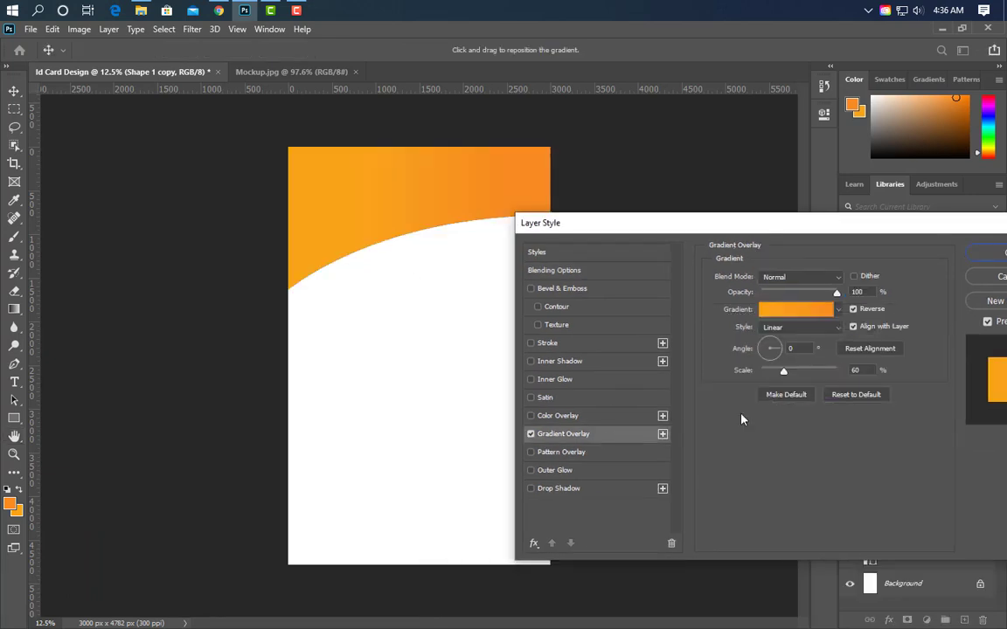
click(795, 309)
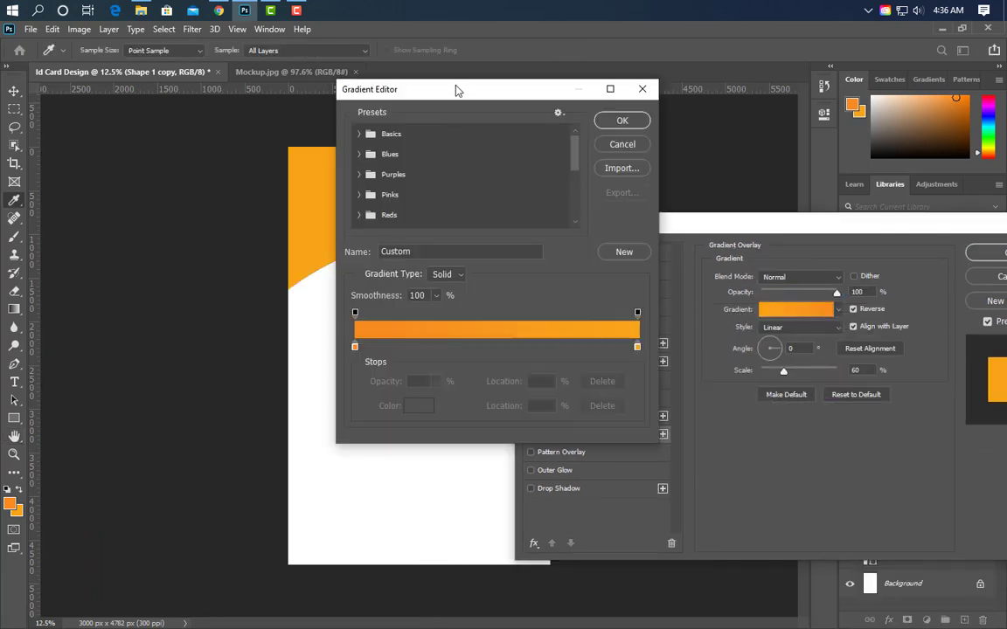
drag(455, 90, 653, 118)
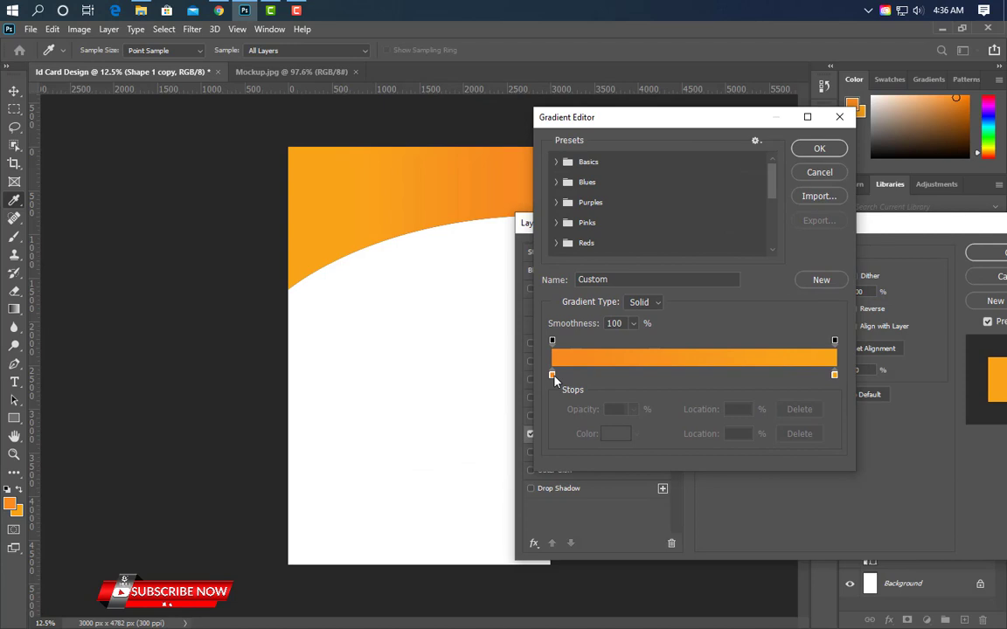
double_click(552, 376)
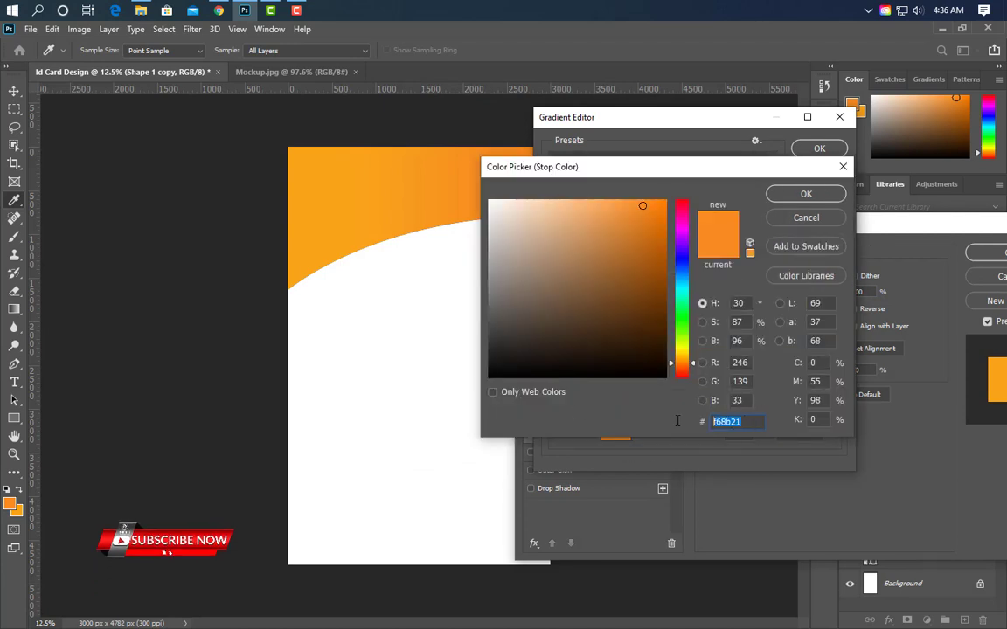
mouse_move(642, 205)
mouse_down()
mouse_move(676, 192)
mouse_move(708, 202)
mouse_up()
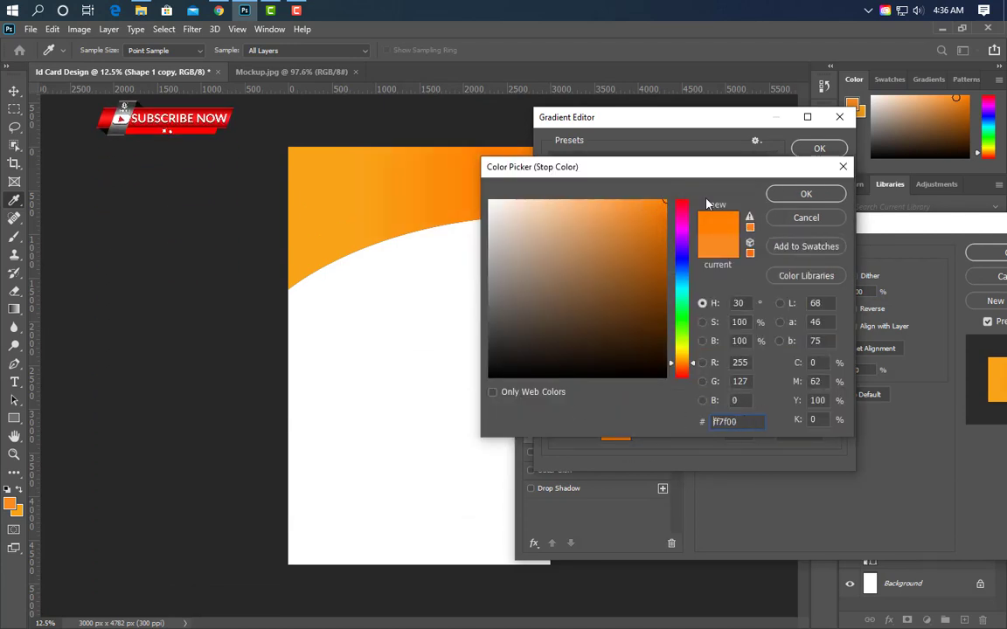
click(825, 219)
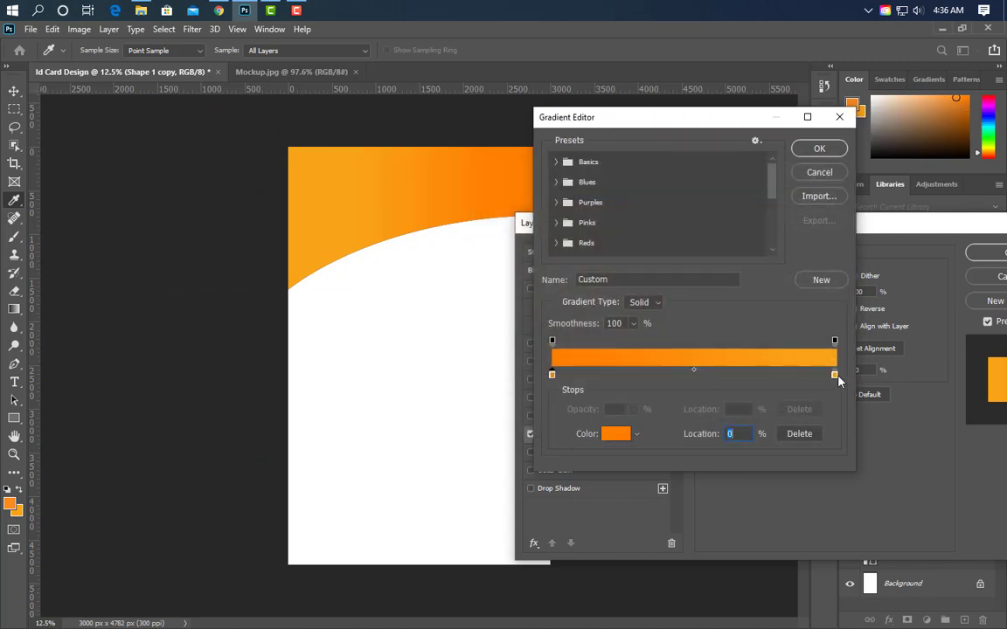
Set the right gradient stop to lighter orange #f9a61a, untick Reverse and apply the overlay
click(834, 375)
double_click(834, 376)
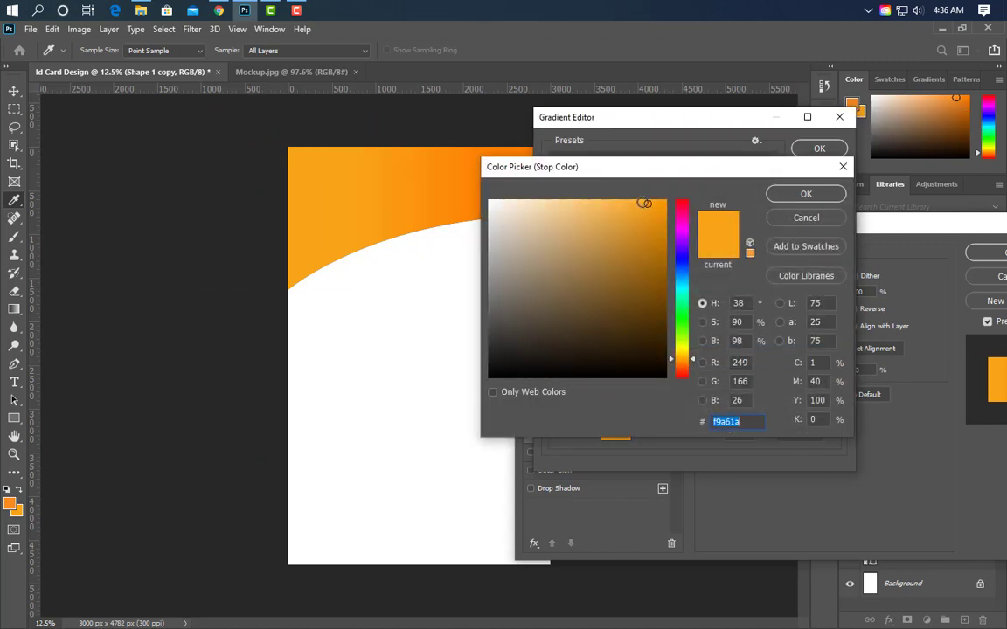
drag(643, 202, 641, 199)
click(806, 193)
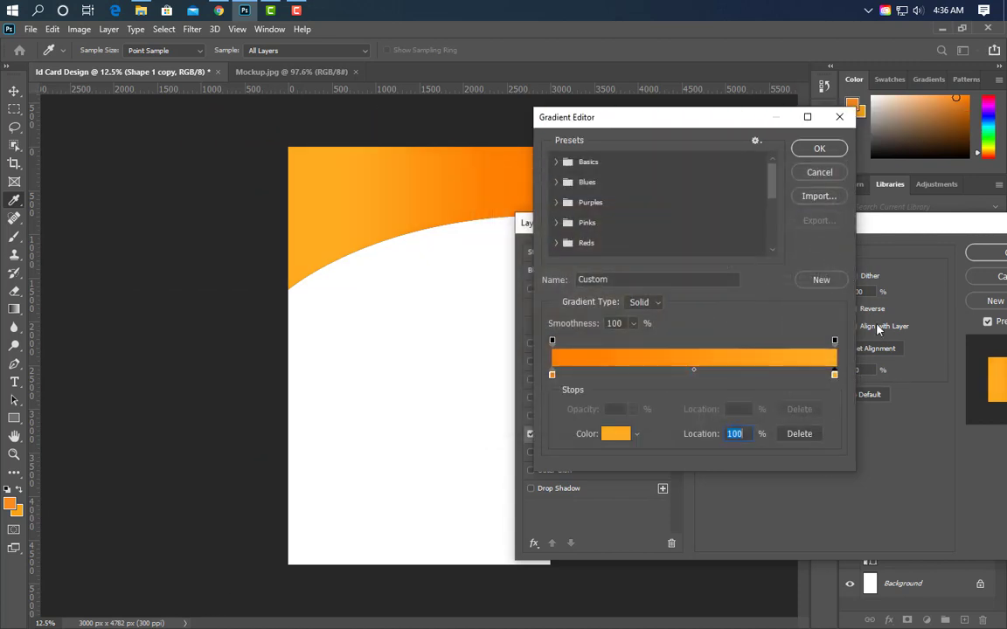
click(819, 150)
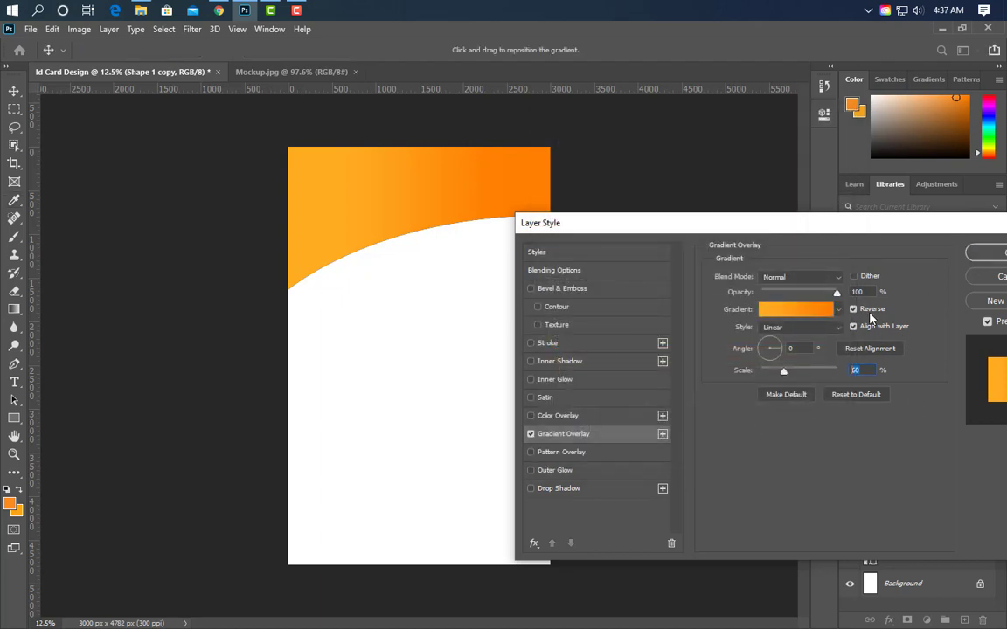
click(854, 310)
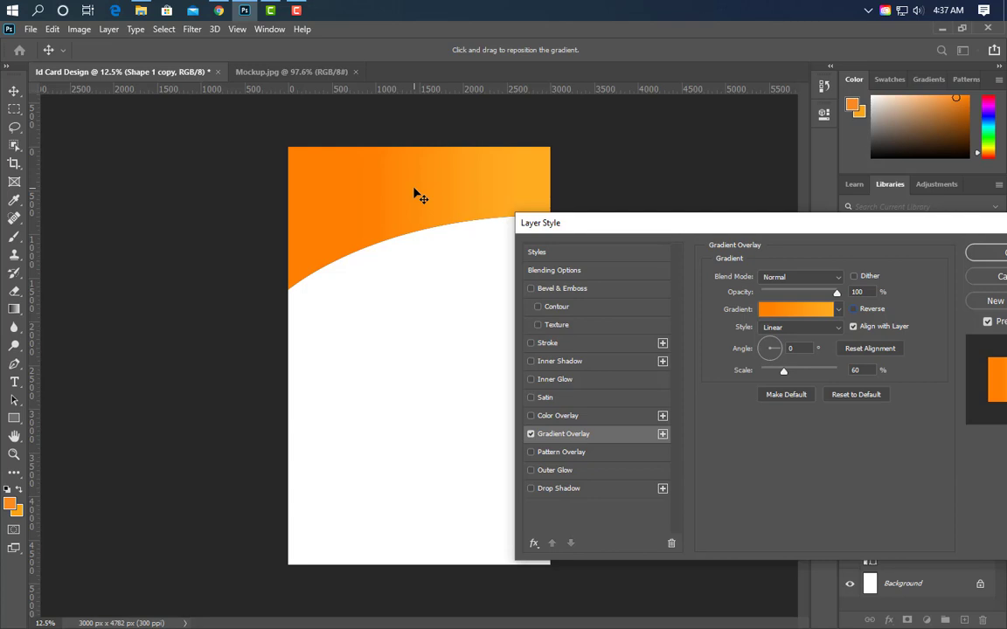
click(988, 253)
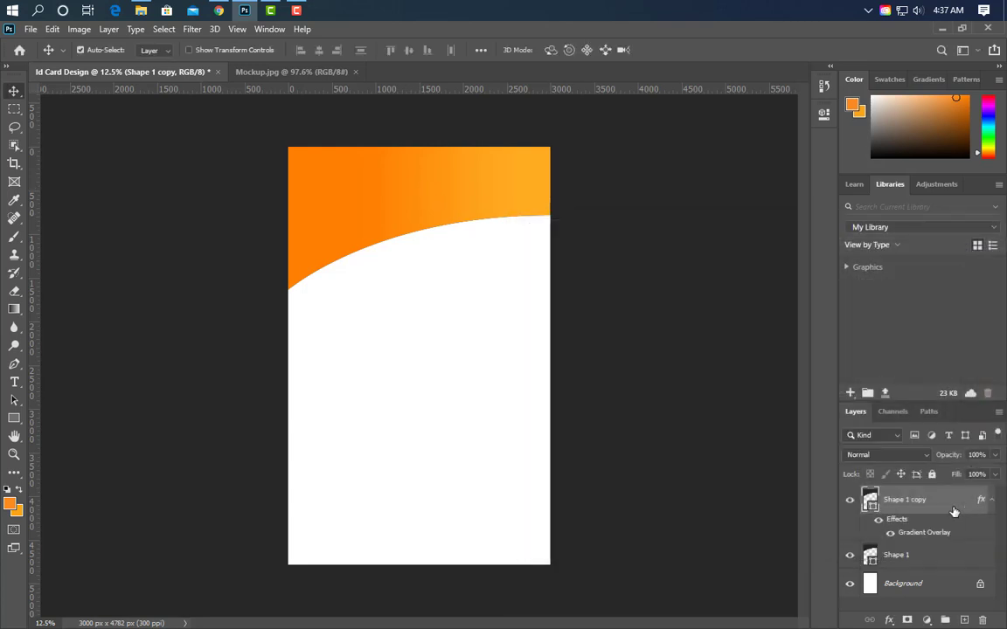
Duplicate Shape 1 copy as Shape 1 copy 2, reorder the layers and nudge it down
drag(954, 511, 941, 571)
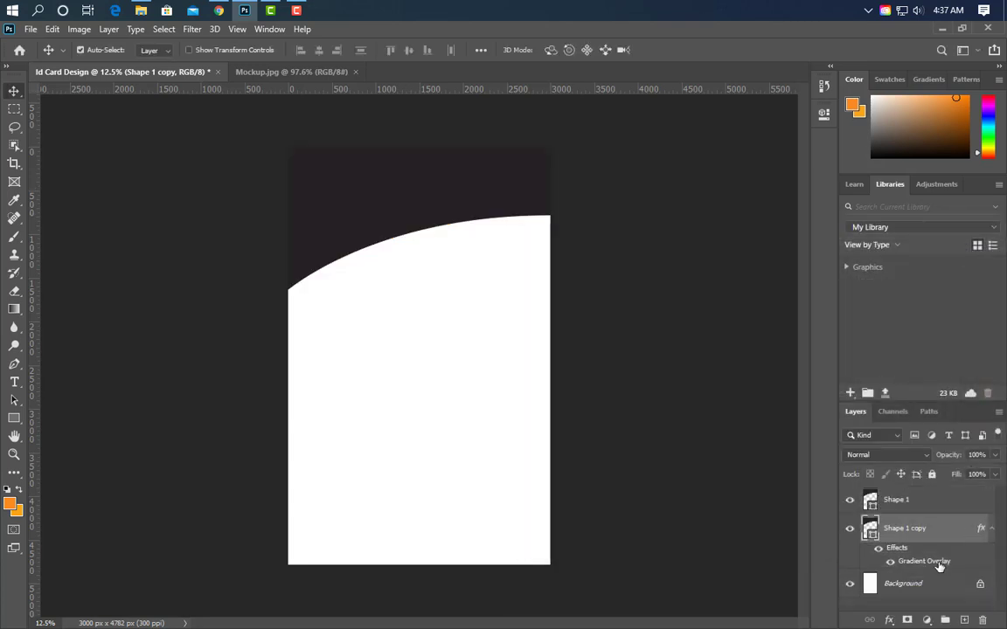
drag(960, 532, 963, 619)
drag(950, 549, 942, 584)
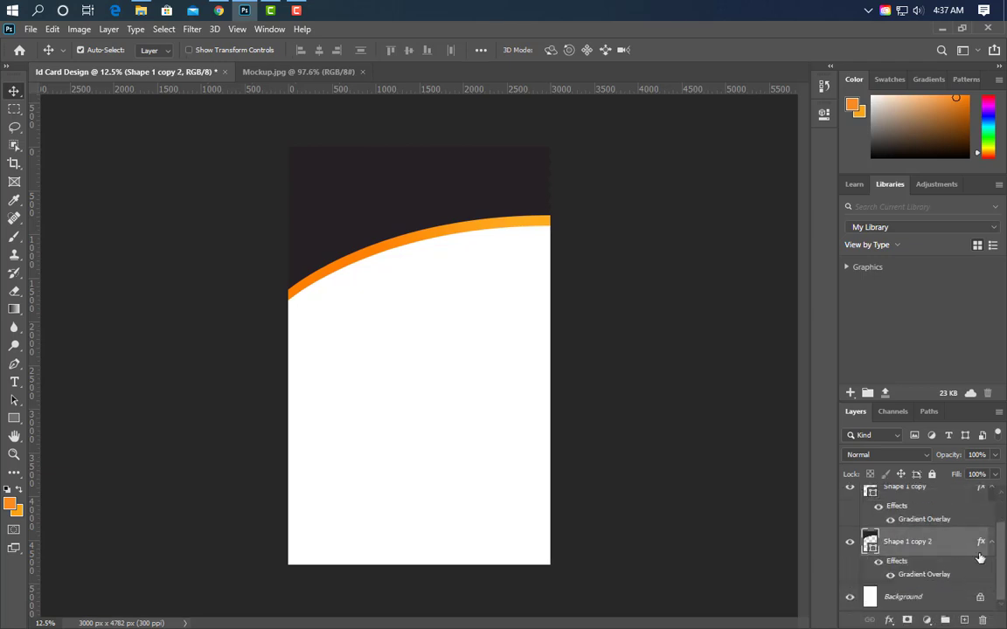
key(shift+Down)
key(shift+Down)
key(shift+Down)
key(shift+Down)
key(shift+Down)
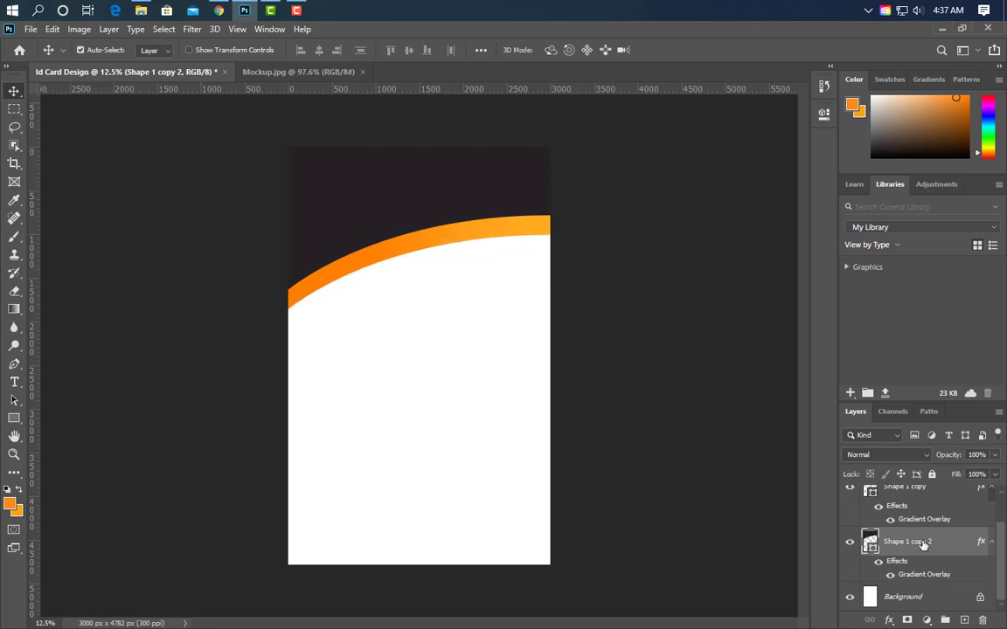
key(shift+Down)
key(shift+Down)
Reverse Shape 1 copy 2's orange gradient overlay, keeping scale at 60%
double_click(917, 573)
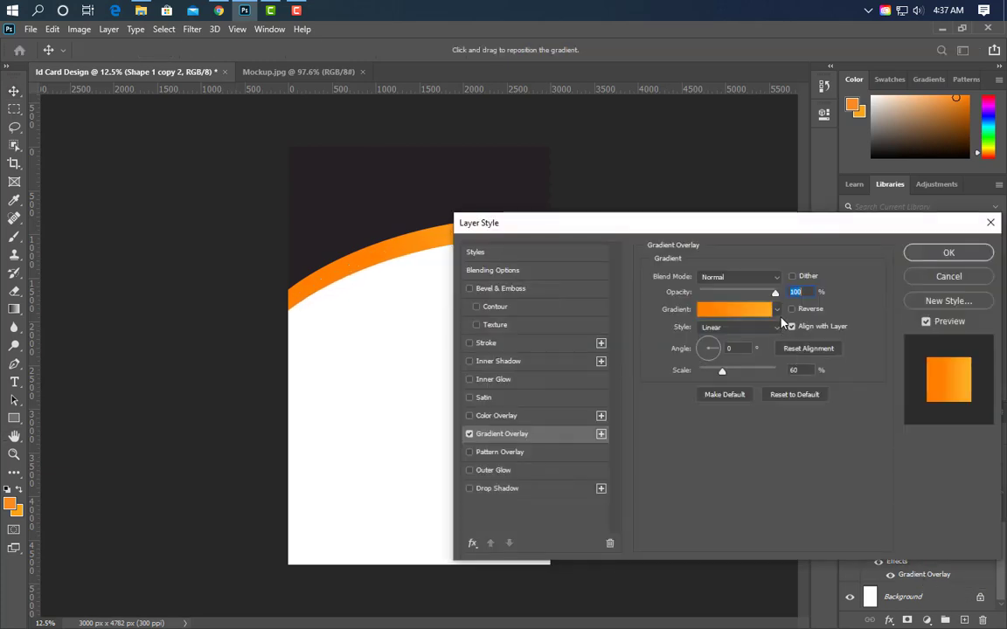
click(793, 309)
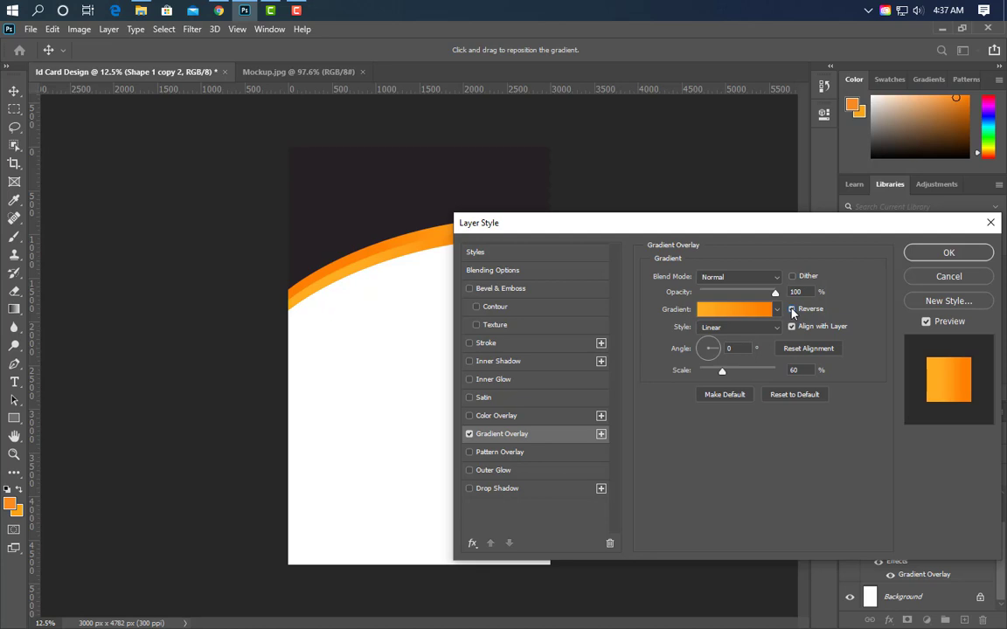
drag(752, 227, 776, 366)
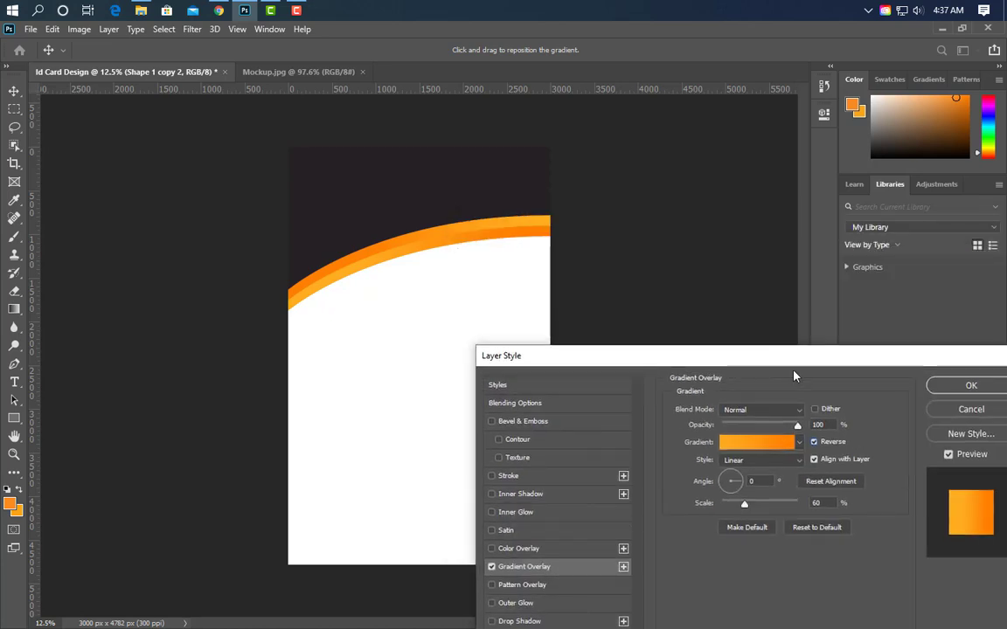
click(958, 391)
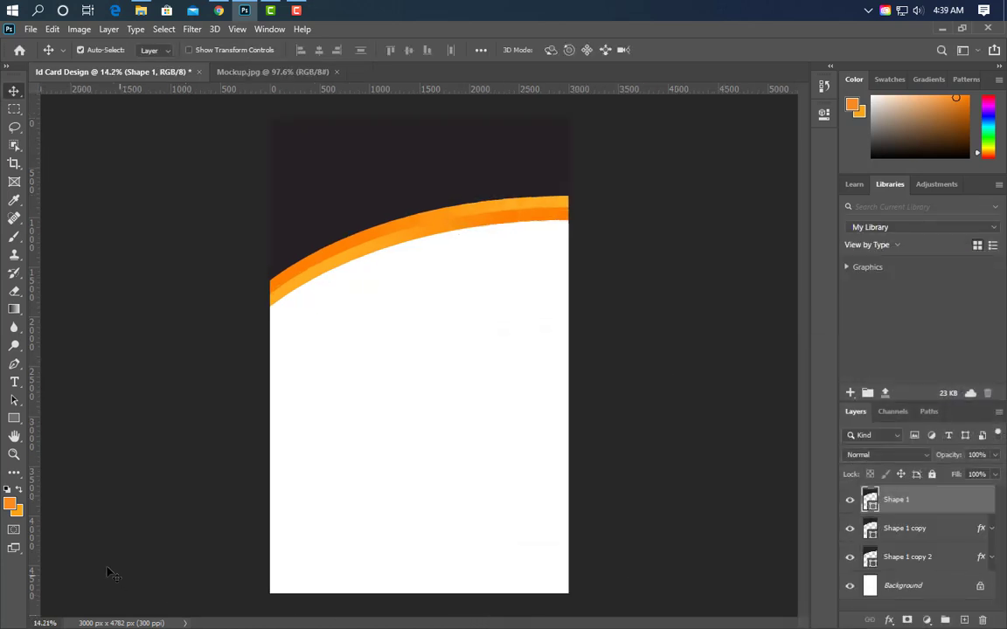
Draw a rectangle along the card's bottom edge with an orange gradient overlay
click(15, 421)
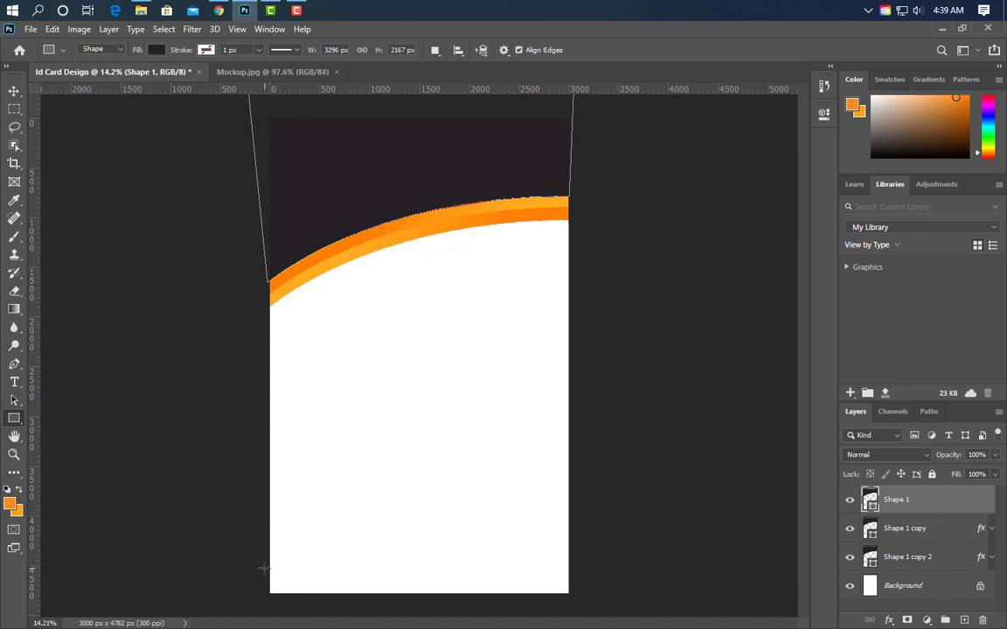
drag(263, 569, 592, 616)
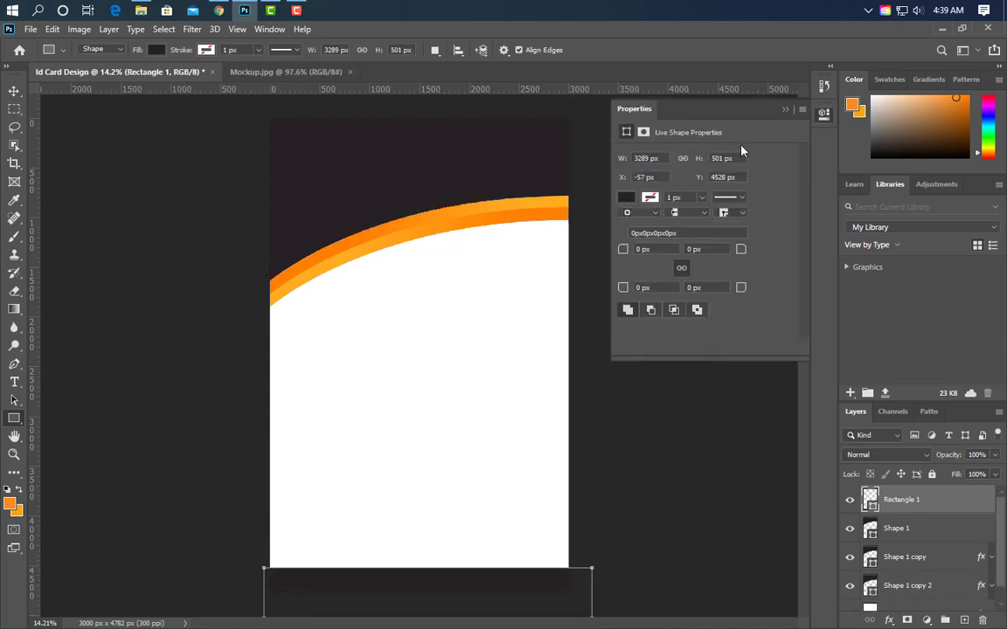
click(784, 111)
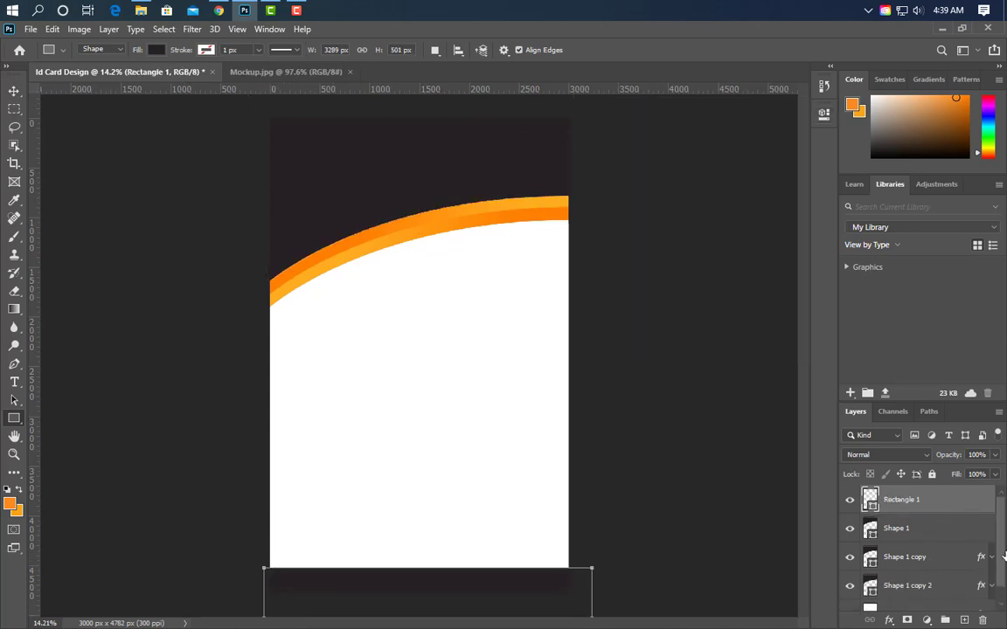
double_click(957, 499)
click(537, 498)
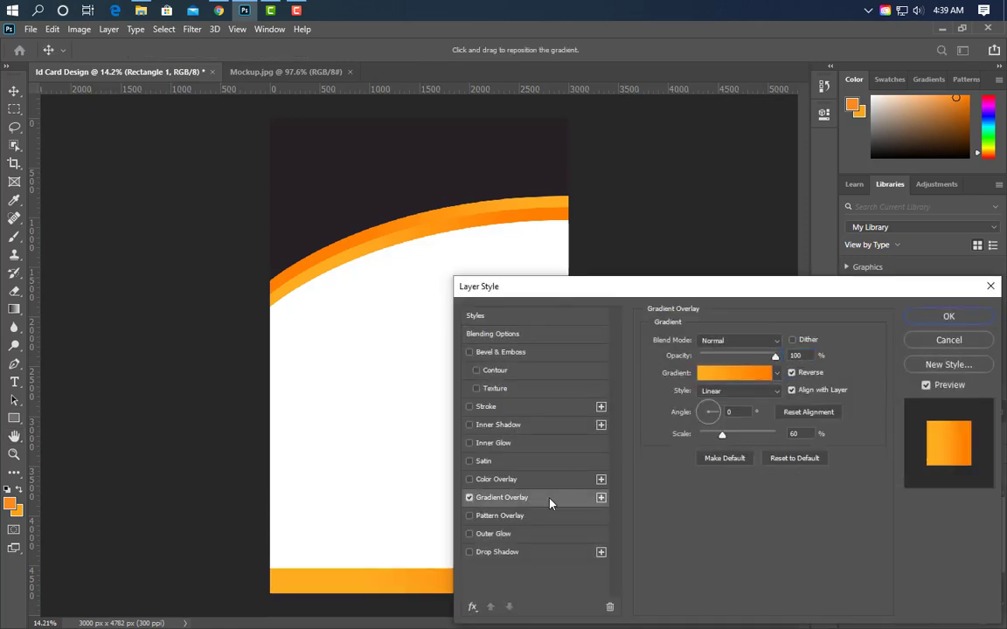
key(Return)
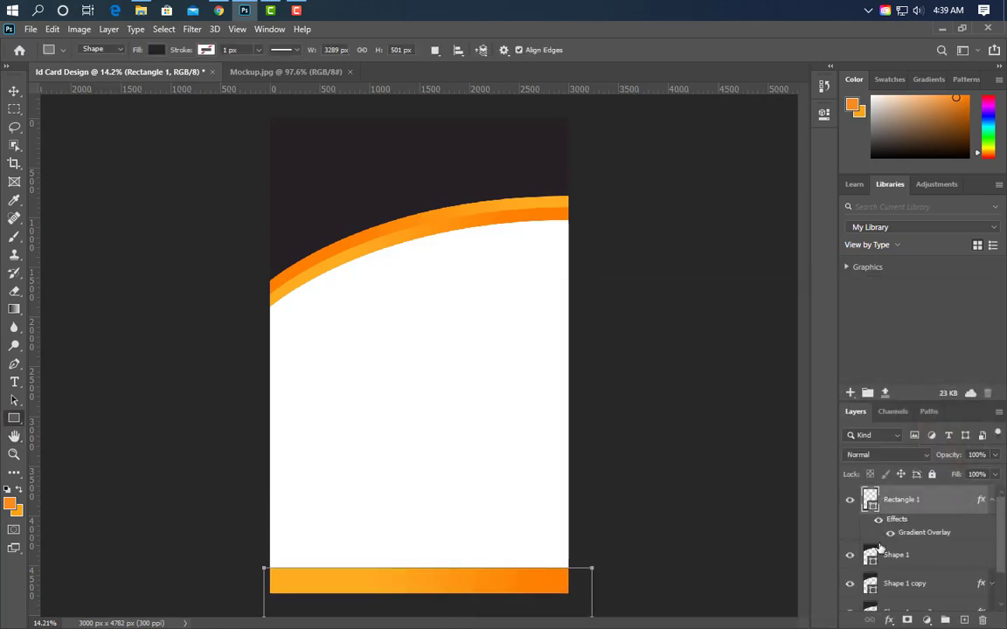
Duplicate the bottom bar, place the dark copy beneath it and nudge it up
drag(955, 522, 964, 619)
mouse_move(947, 519)
mouse_down()
mouse_move(946, 600)
mouse_move(875, 570)
mouse_up()
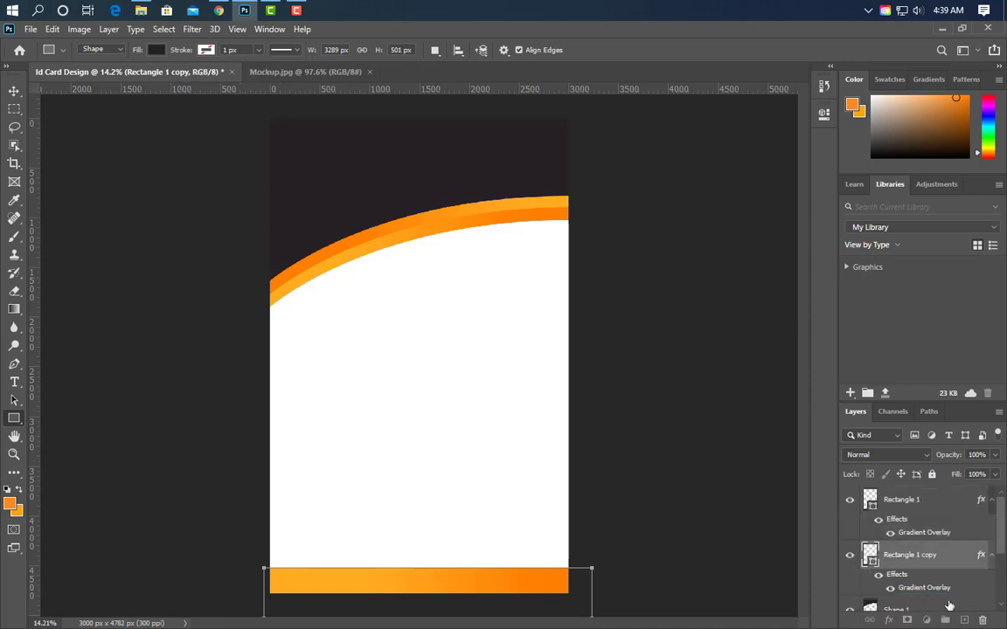
click(14, 90)
key(shift+Up)
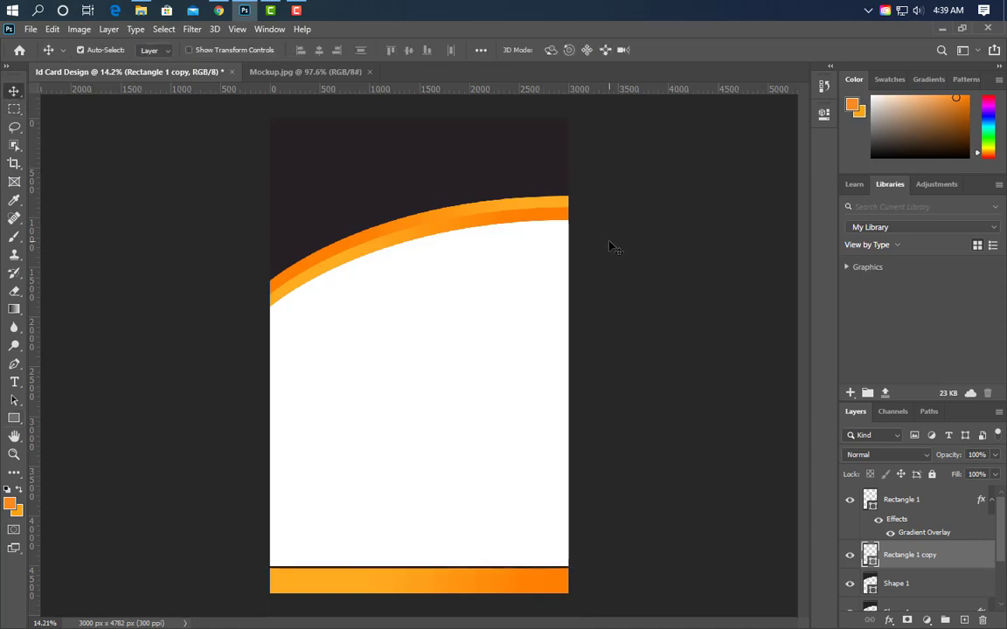
key(shift+Up)
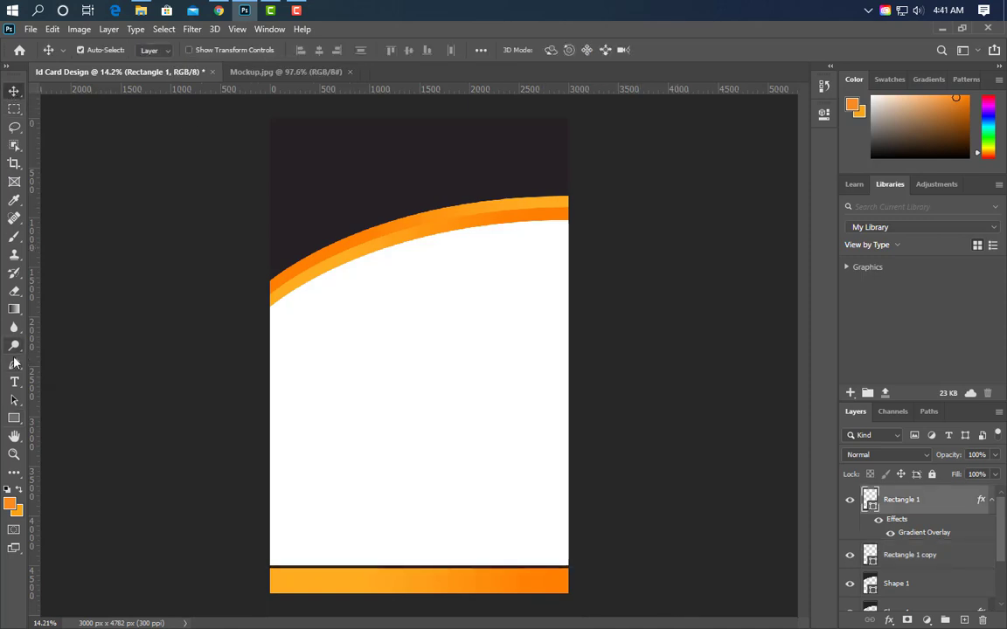
Draw a thin curved swoosh shape across the card's dark top with the Pen tool
click(14, 364)
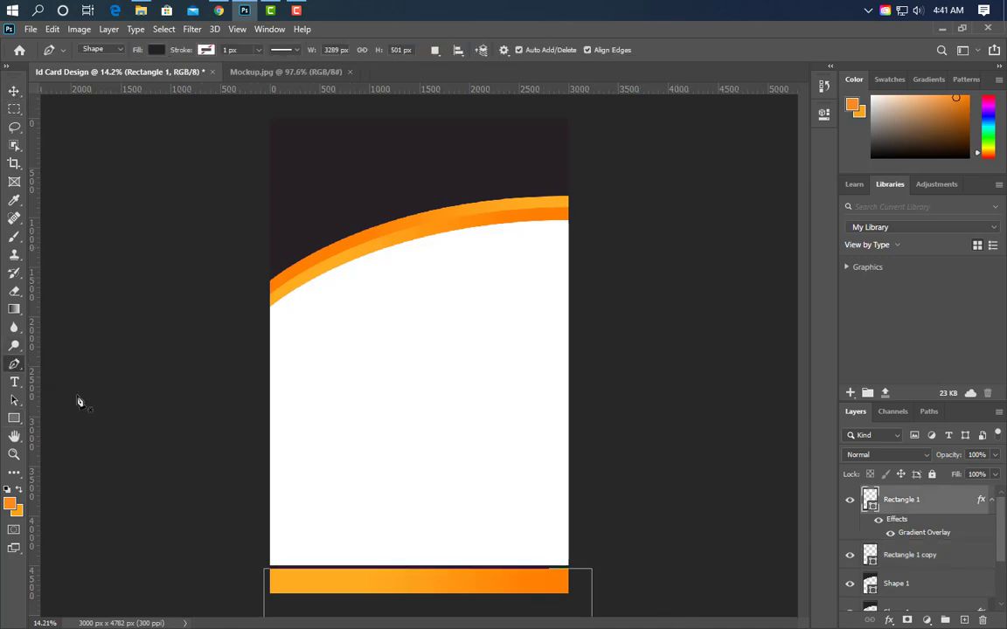
click(267, 207)
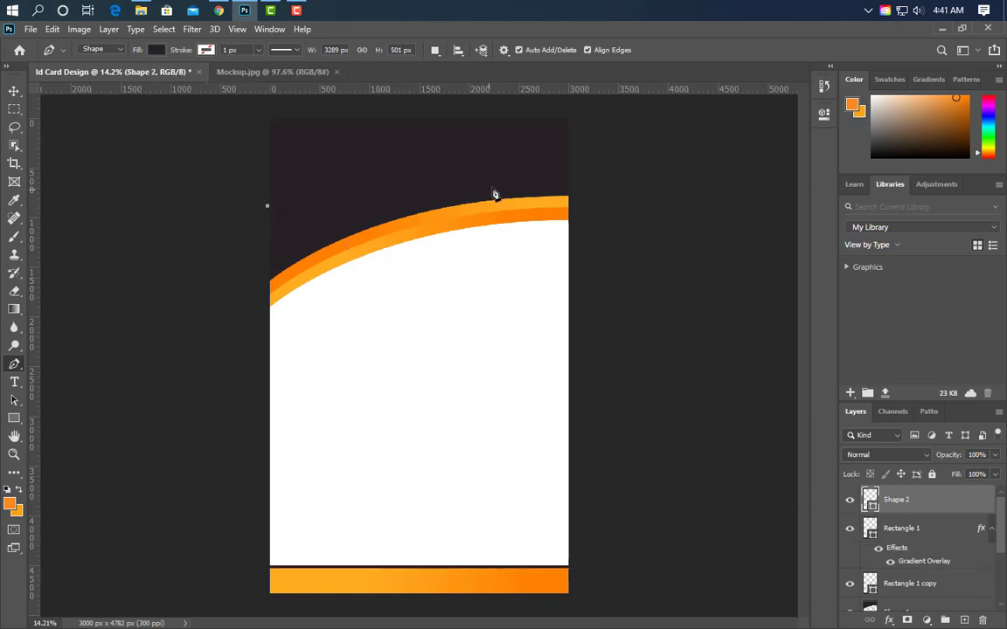
drag(570, 142, 777, 148)
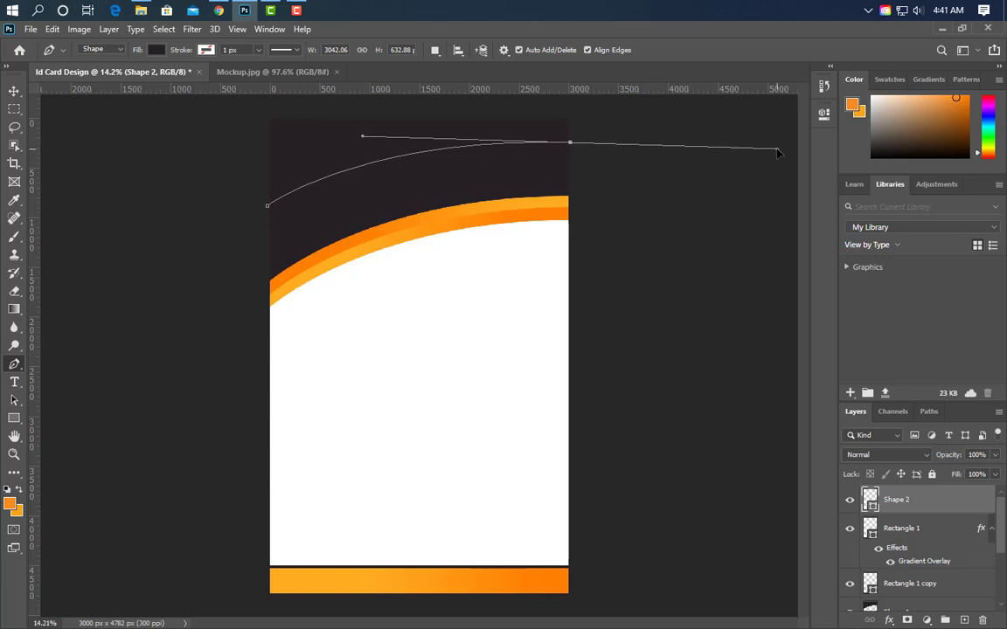
key(alt)
alt+click(570, 142)
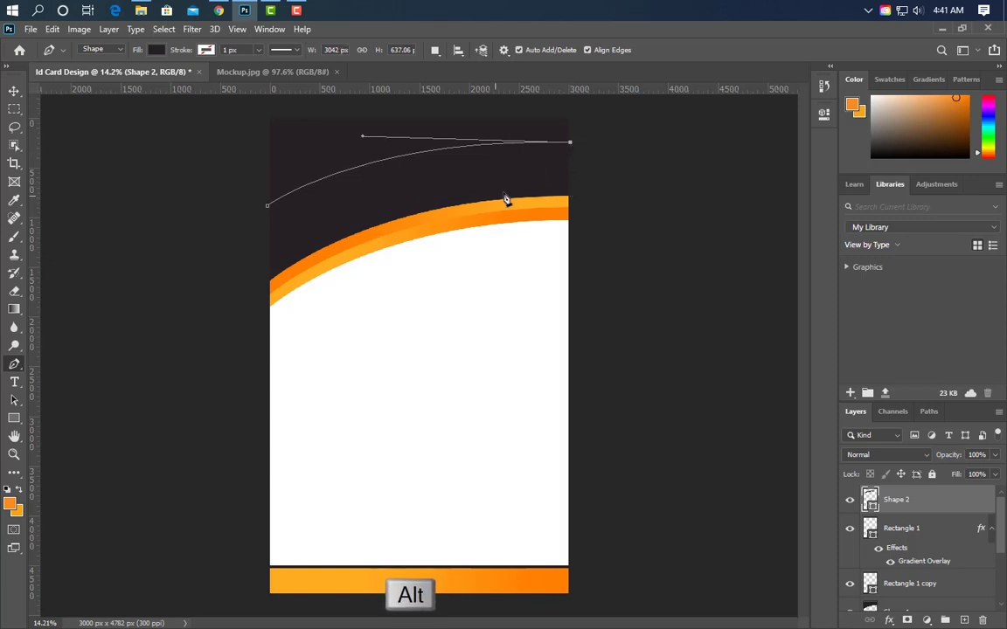
drag(268, 212, 267, 221)
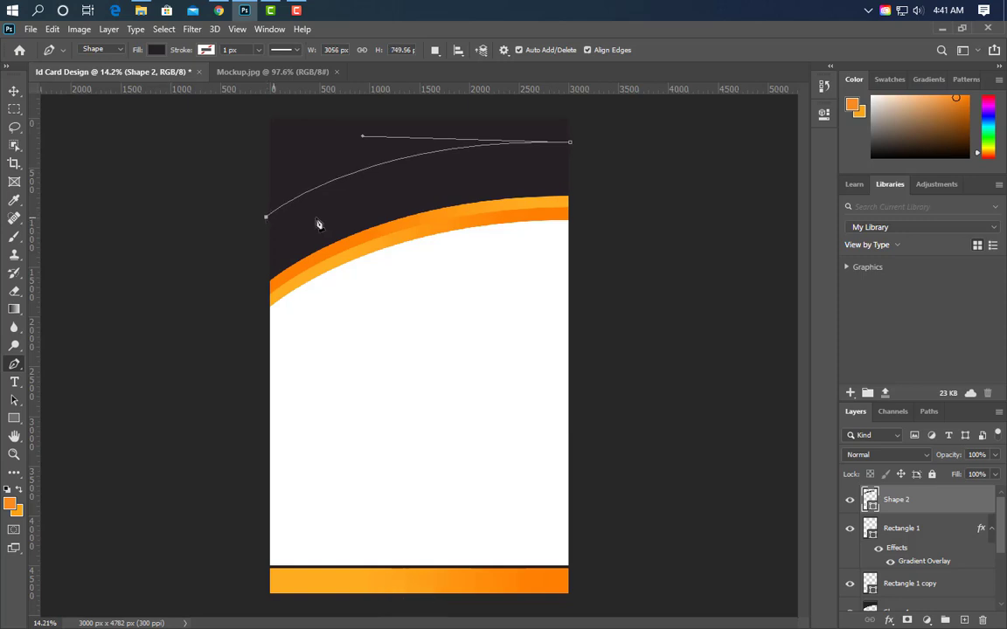
alt+click(569, 142)
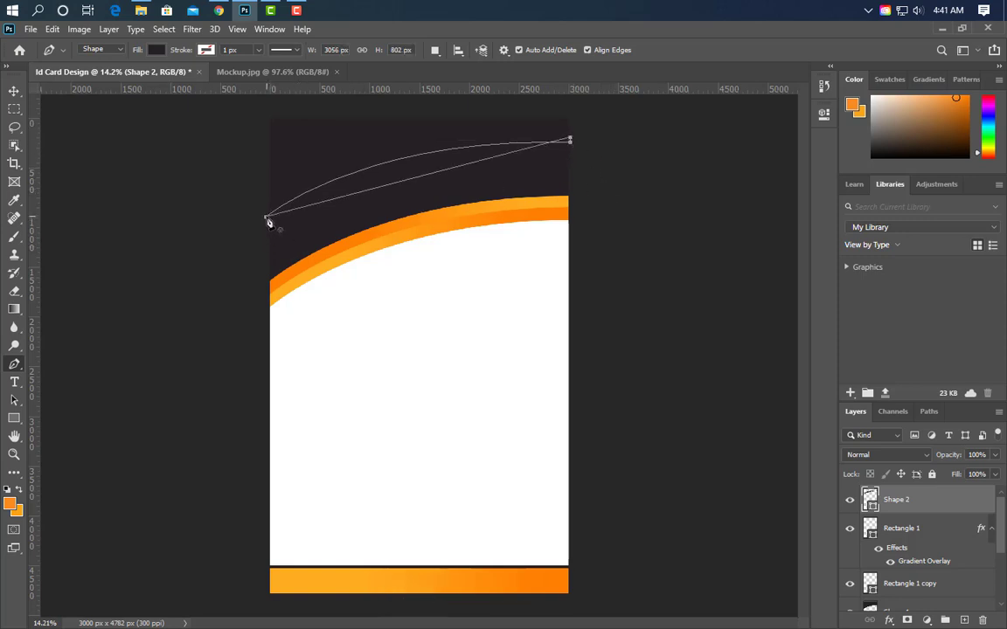
drag(266, 217, 162, 305)
key(Escape)
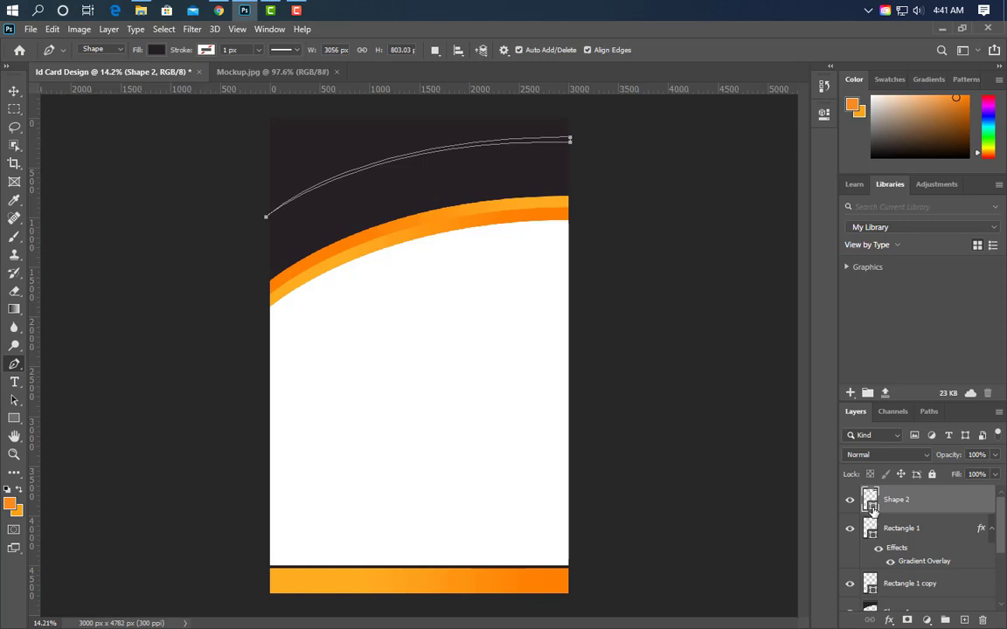
Fill the swoosh white and nudge it down above the orange band
double_click(873, 505)
click(432, 378)
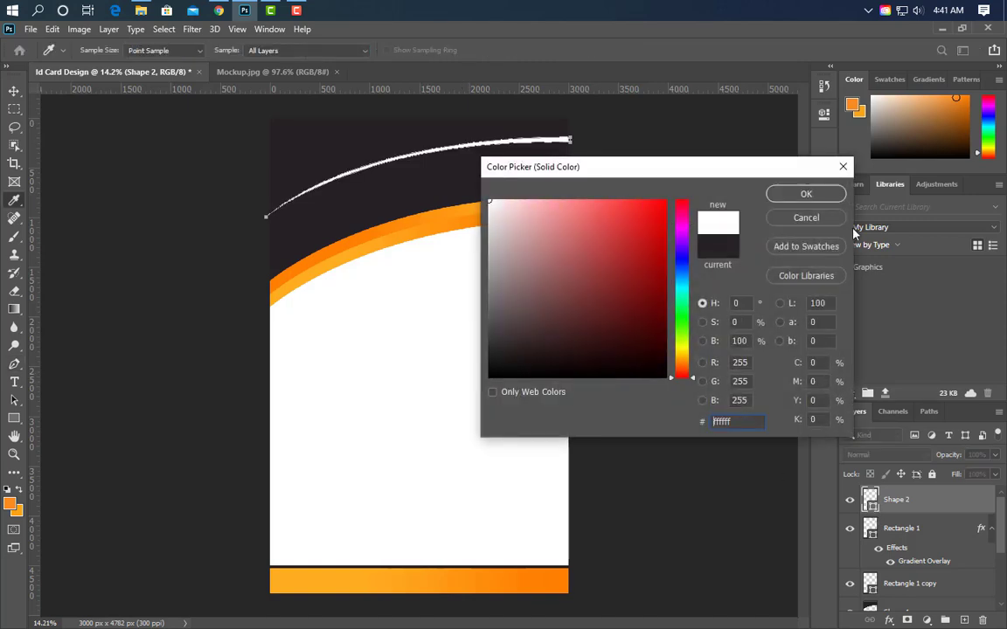
click(806, 195)
key(v)
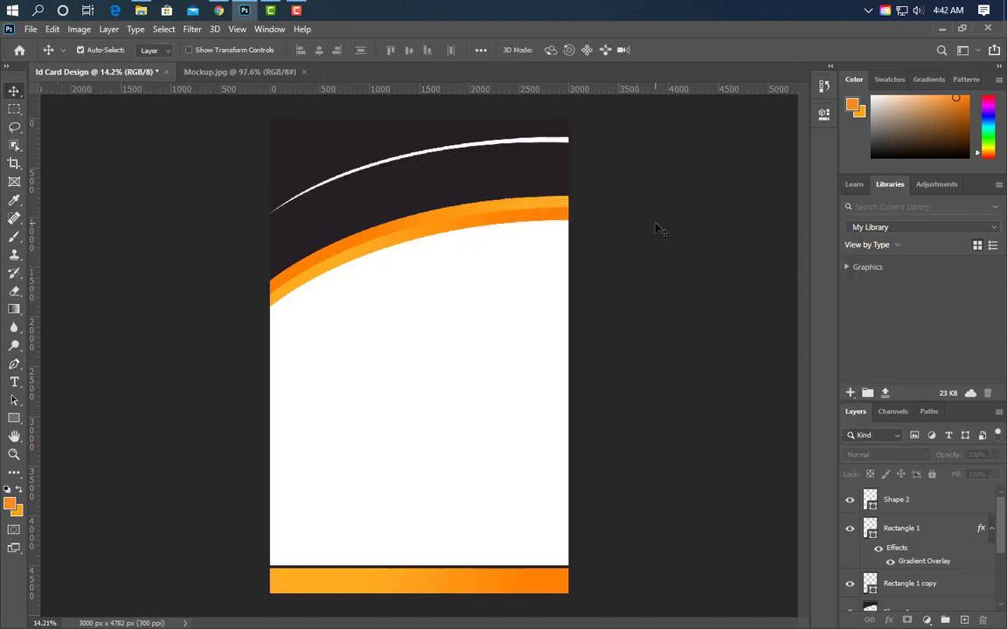
click(908, 499)
key(shift+Down)
key(shift+Down)
key(shift+Down)
key(shift+Down)
key(shift+Down)
key(shift+Down)
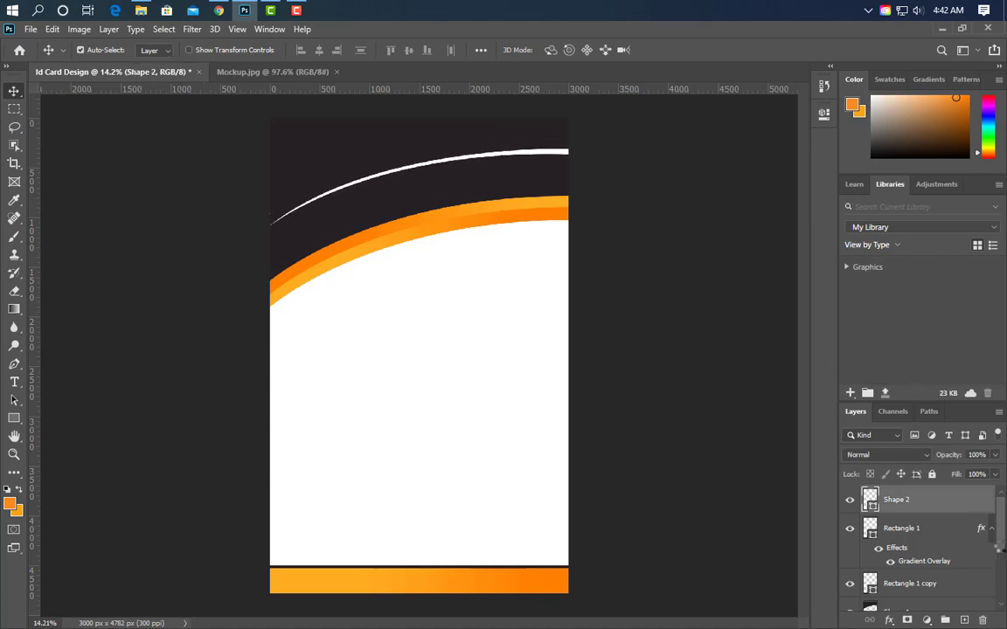
key(shift+Down)
key(shift+Down)
key(shift+Down)
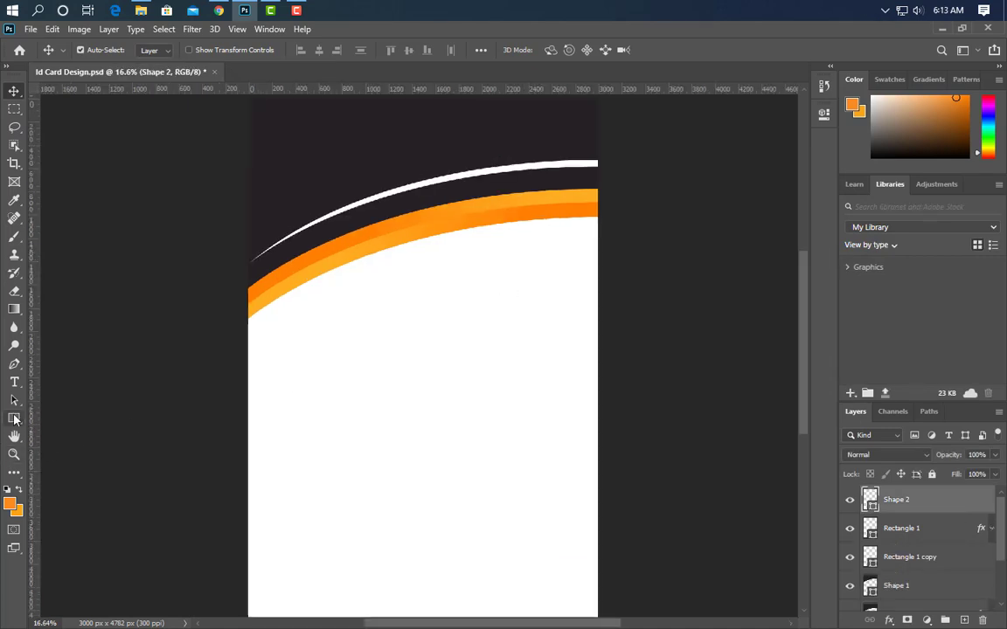
Draw a square below the orange arc and fill it with the card's dark colour
click(14, 419)
drag(373, 263, 486, 416)
click(789, 102)
key(v)
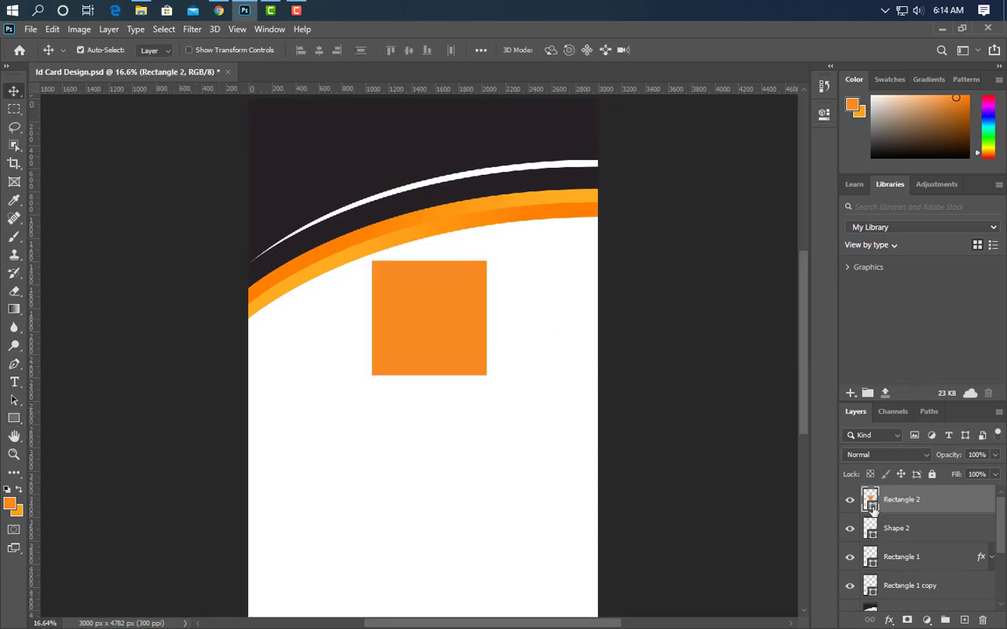
double_click(871, 506)
click(435, 148)
click(803, 194)
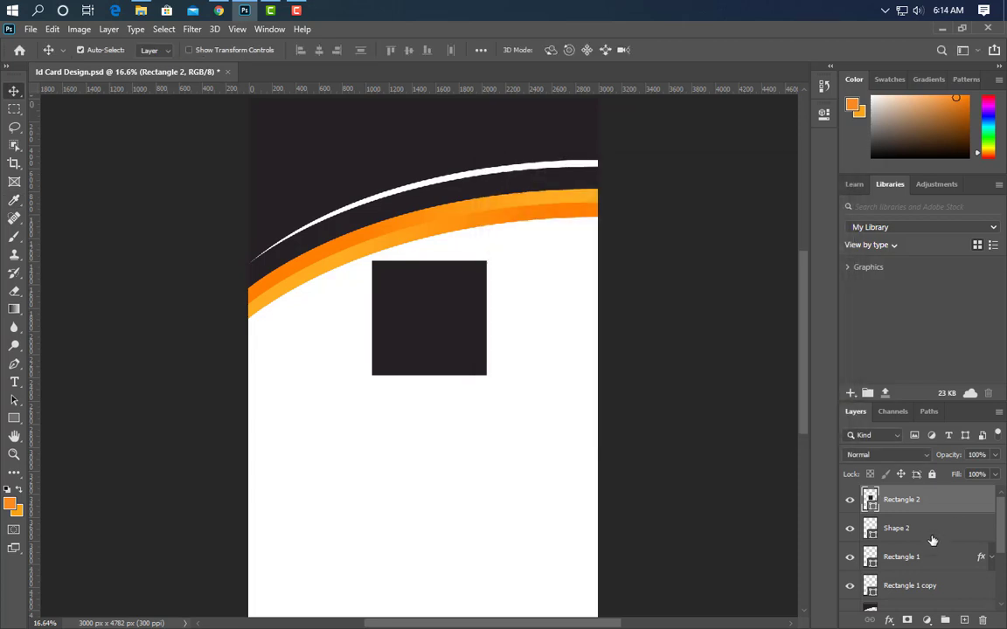
Duplicate the square in white, shrink it to 900 px and delete the dark interior to leave an outline
drag(968, 510, 876, 528)
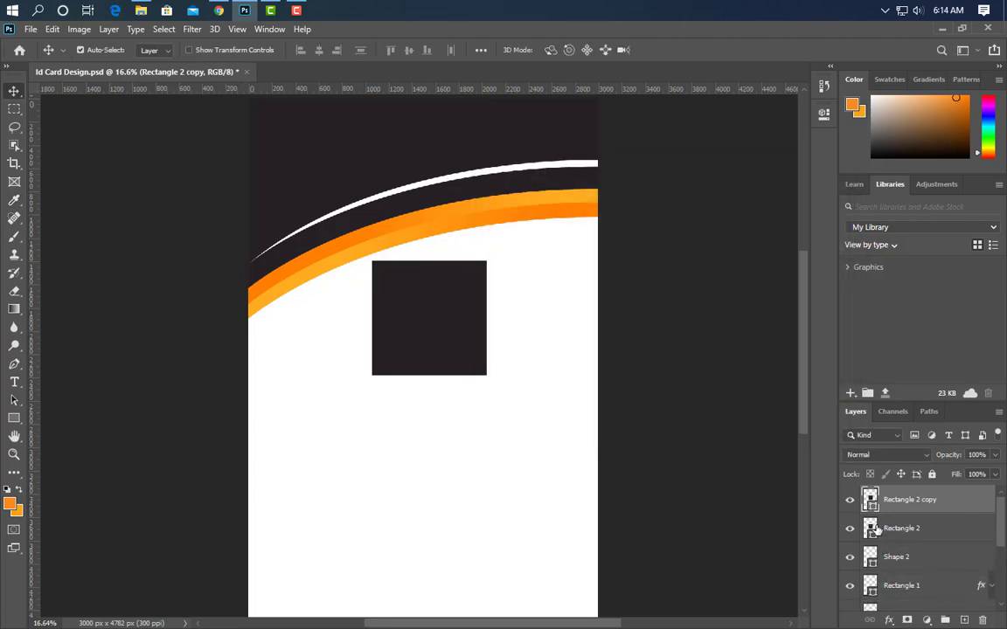
double_click(872, 506)
click(489, 484)
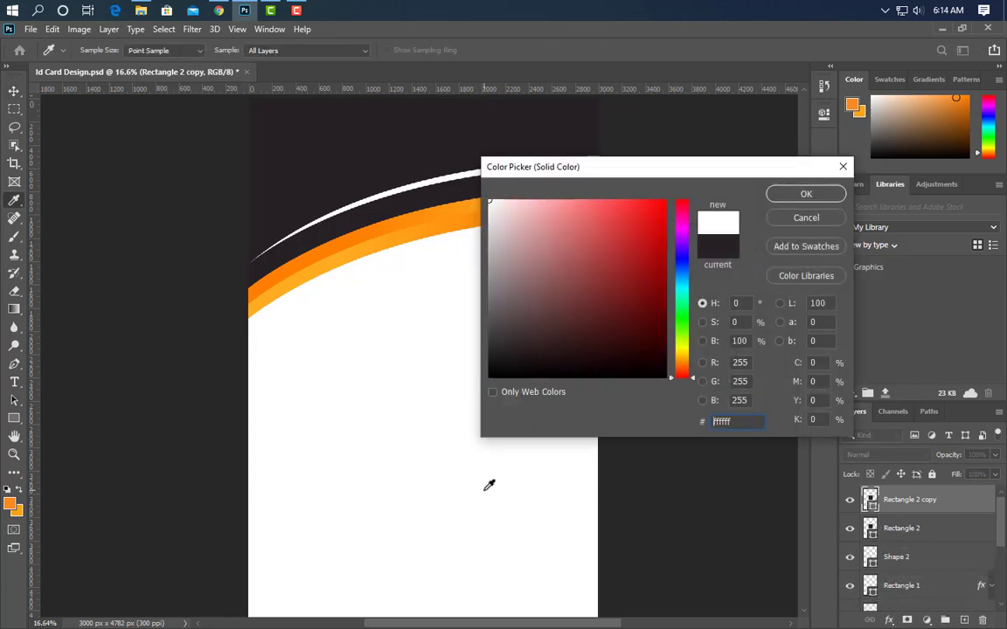
click(781, 198)
key(ctrl+t)
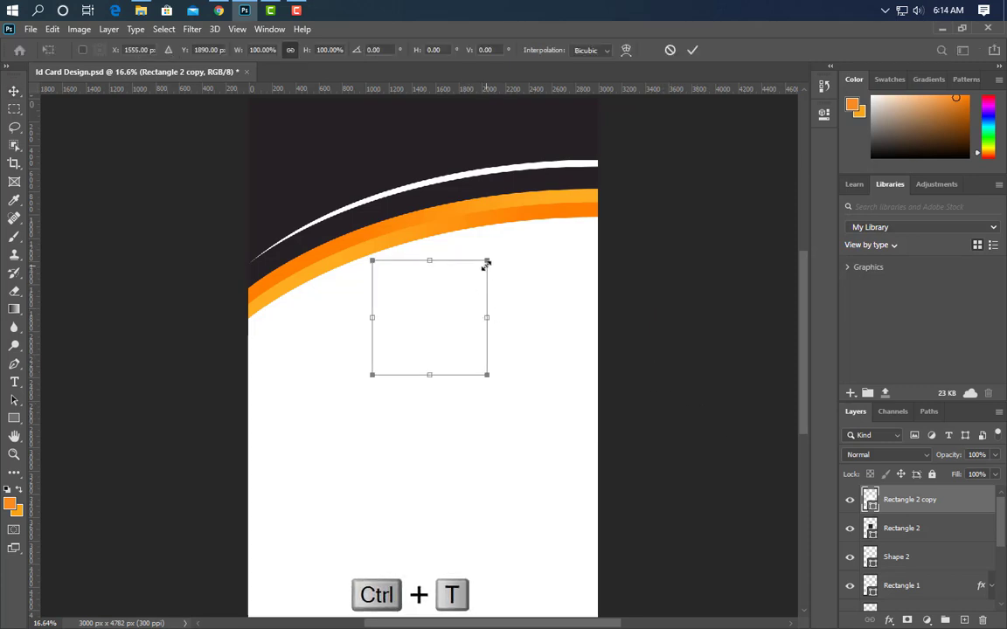
drag(486, 263, 477, 271)
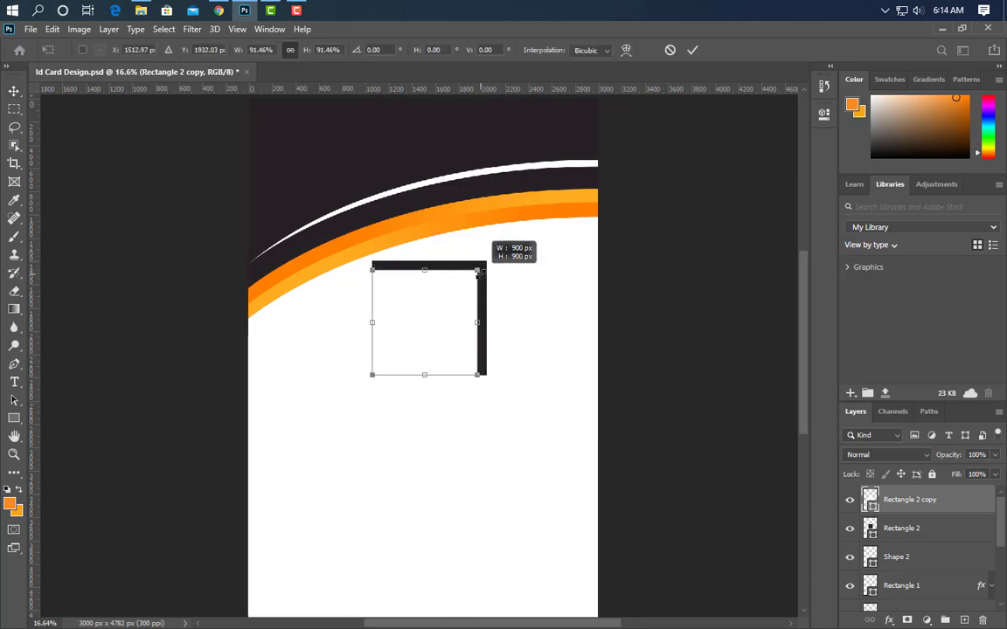
key(Return)
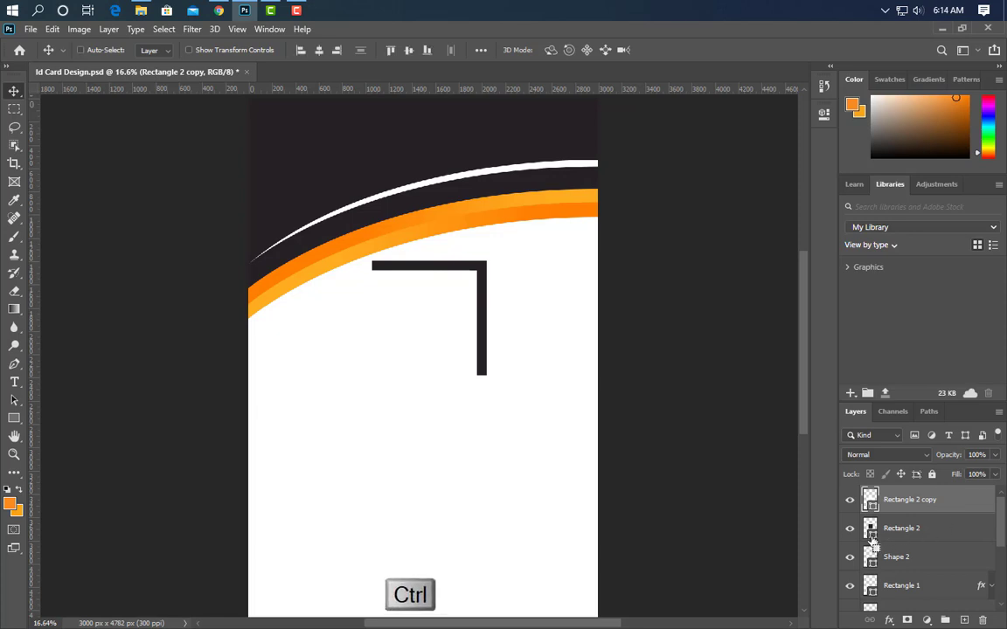
ctrl+click(870, 499)
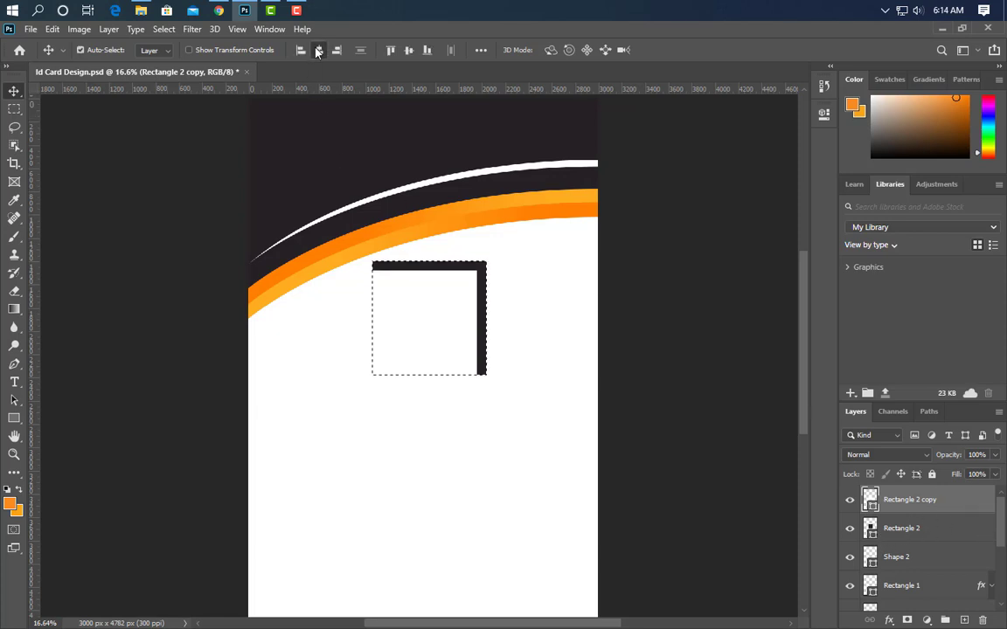
key(Delete)
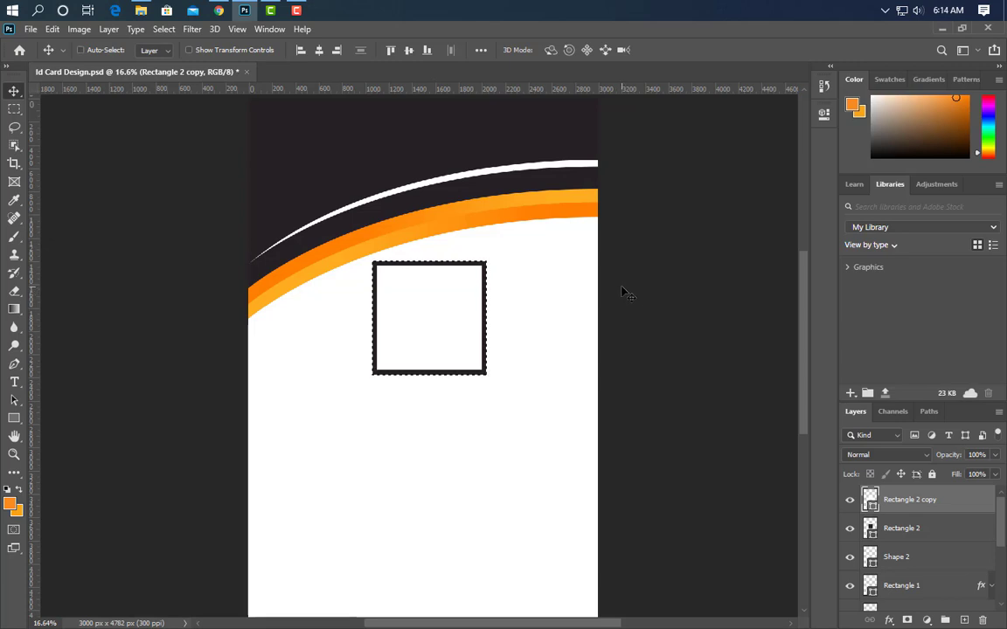
key(ctrl+d)
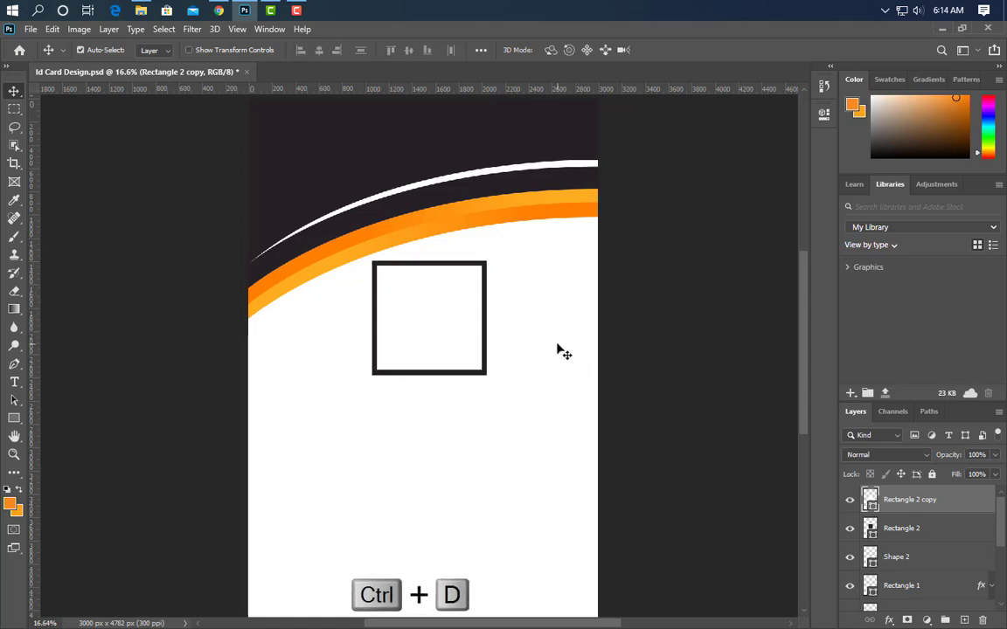
Place the businessman photo centred on the card
click(244, 10)
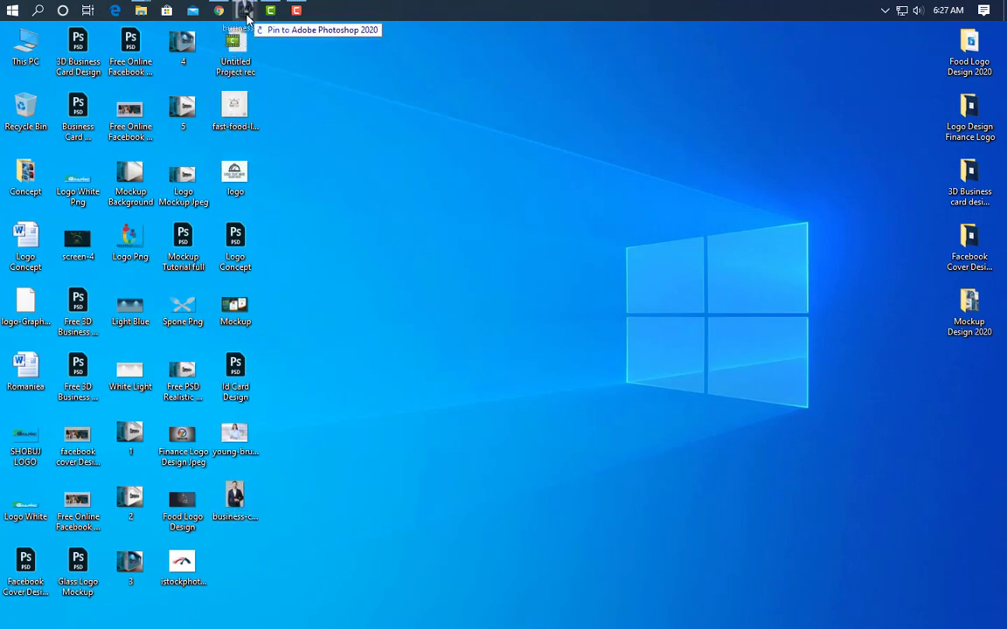
click(244, 9)
mouse_move(456, 207)
mouse_down()
mouse_move(456, 328)
mouse_move(456, 307)
mouse_up()
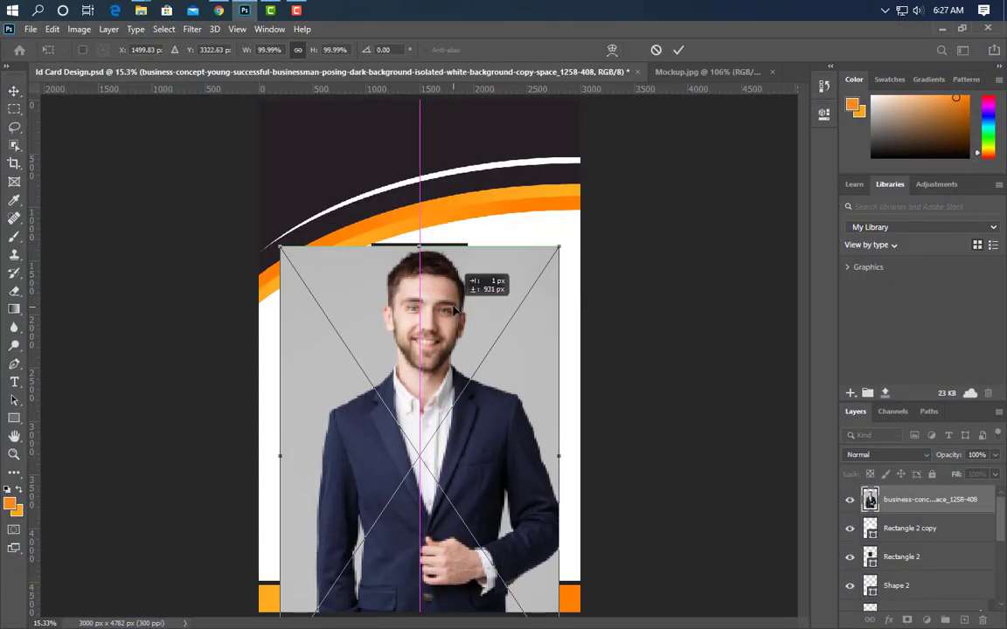
click(680, 51)
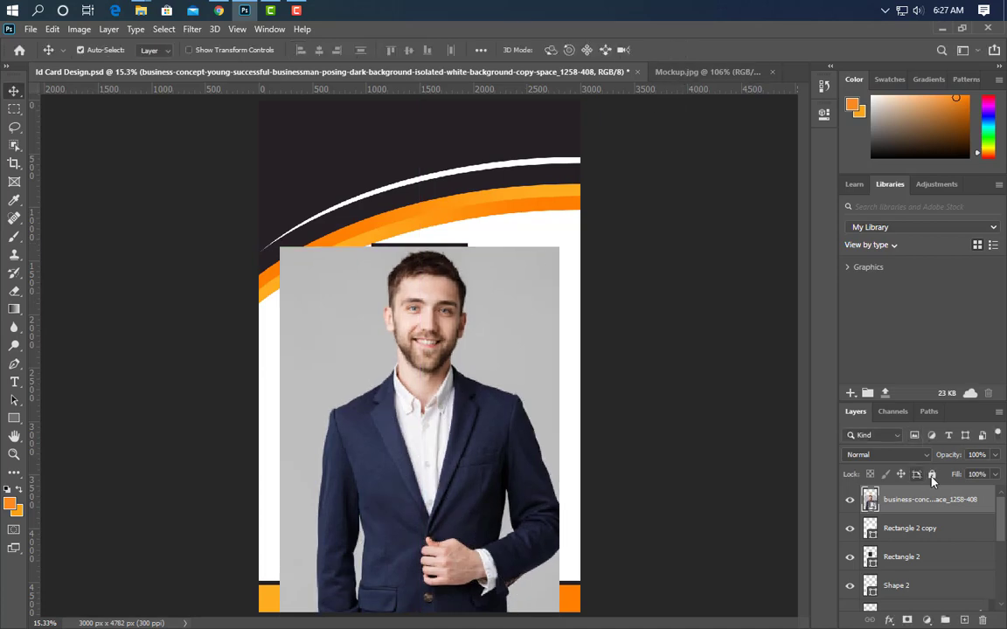
Clip the photo into the frame rectangle and scale it down to about 47.57%
right_click(932, 499)
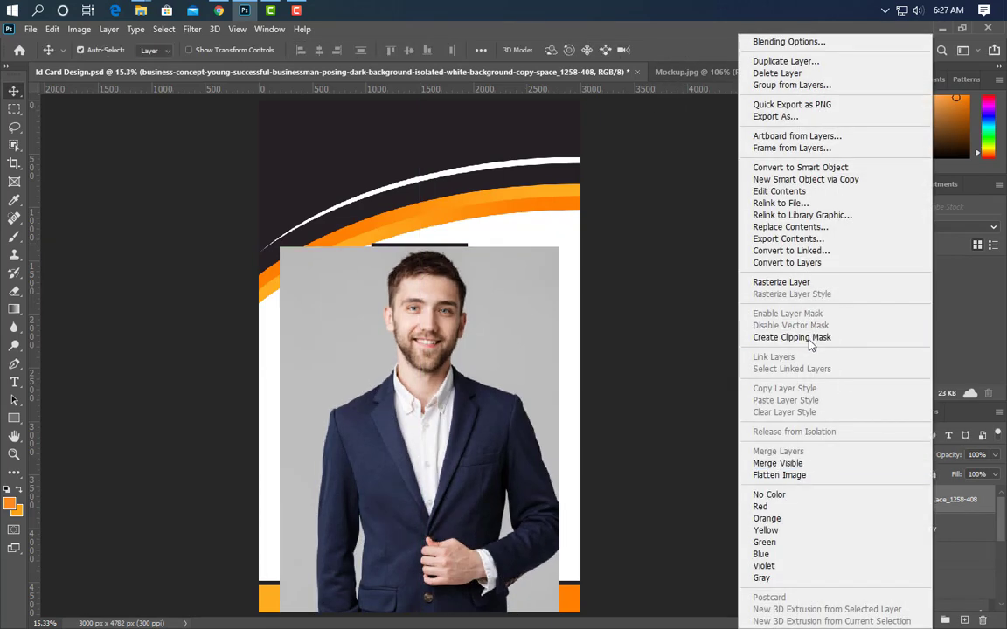
click(790, 338)
click(53, 29)
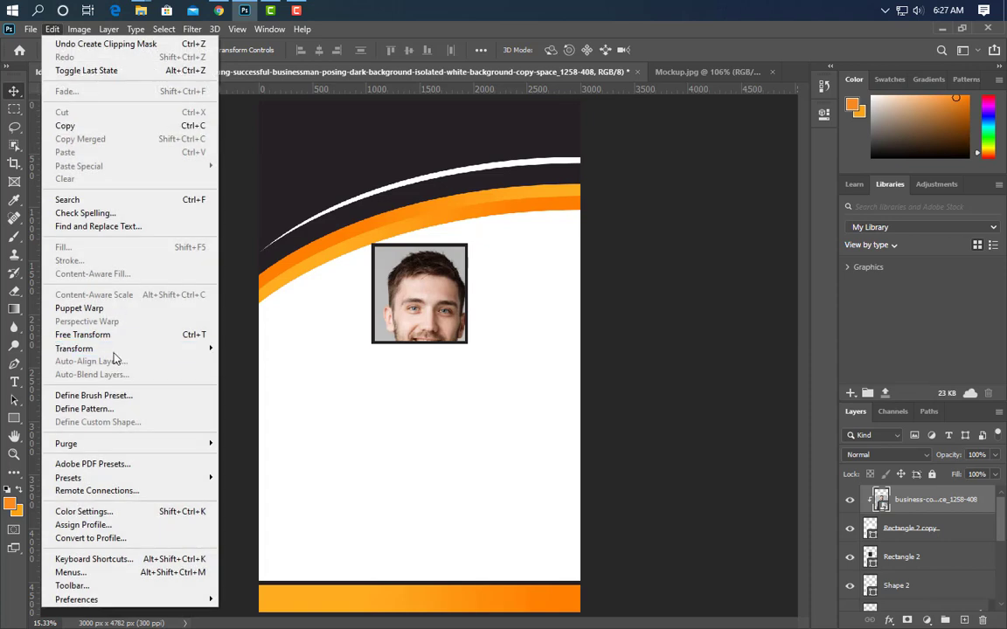
click(105, 330)
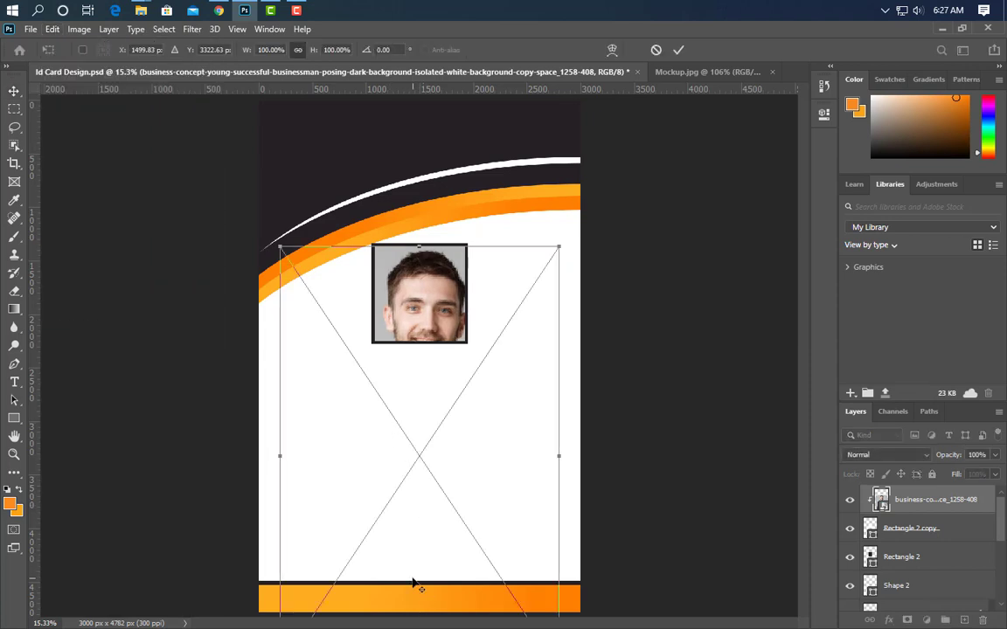
scroll(414, 583, down, 1)
drag(419, 612, 417, 429)
click(678, 50)
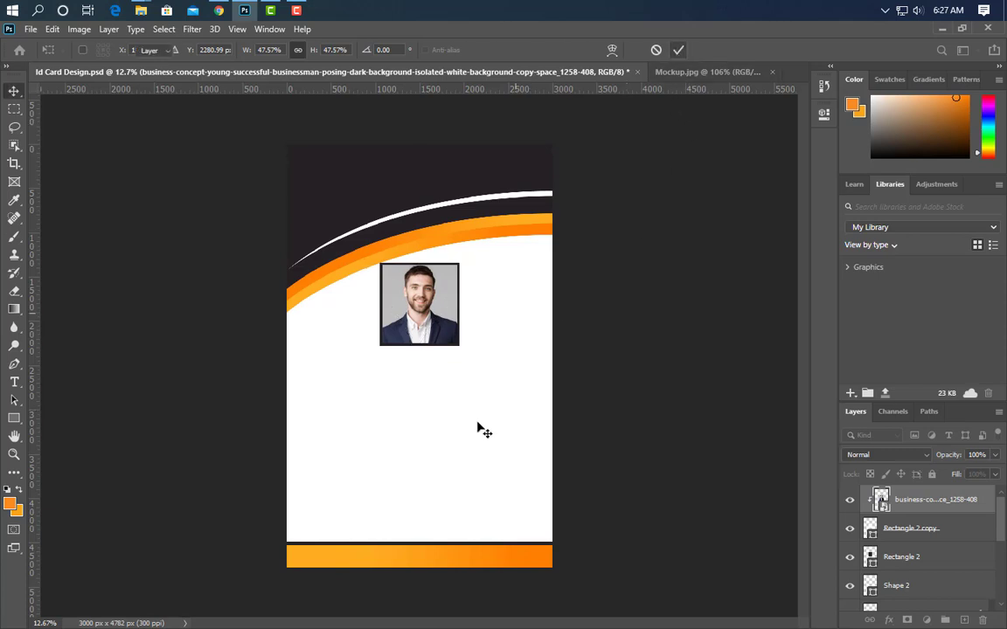
key(ctrl+plus)
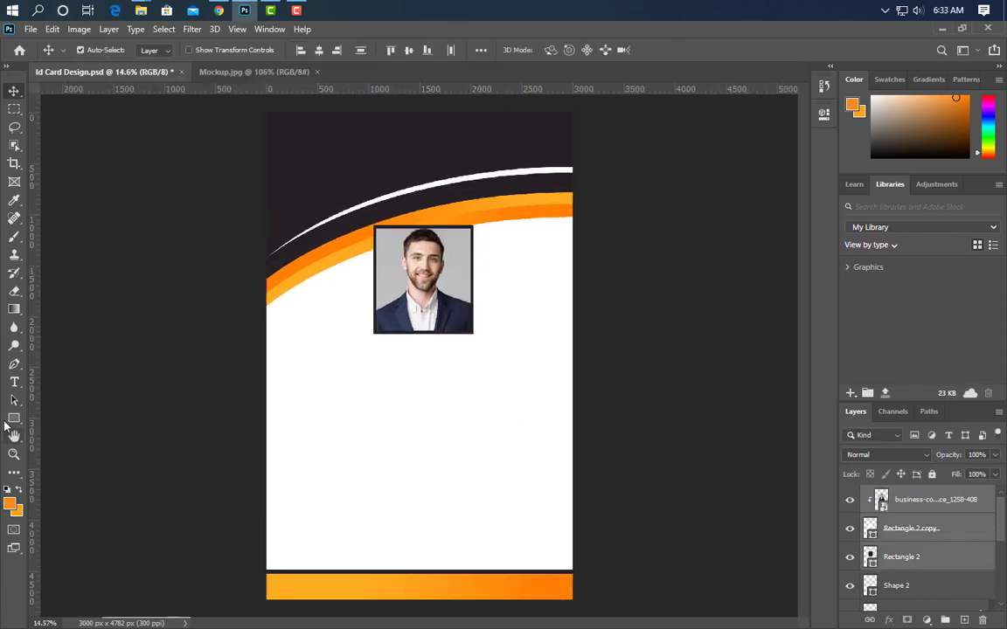
Type the cardholder's name below the photo, then scale and centre it
click(14, 382)
click(325, 380)
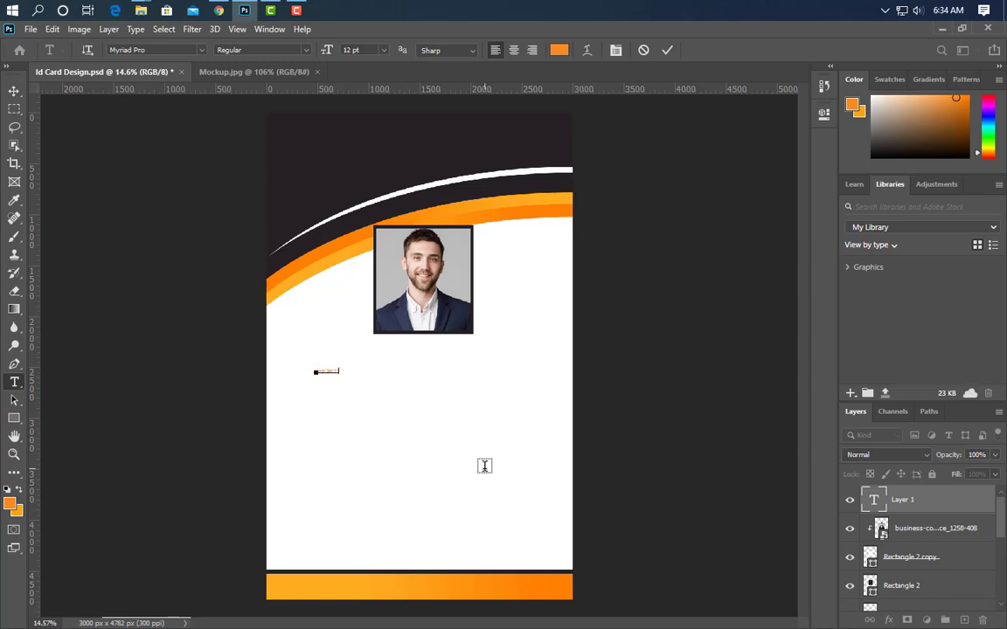
click(667, 49)
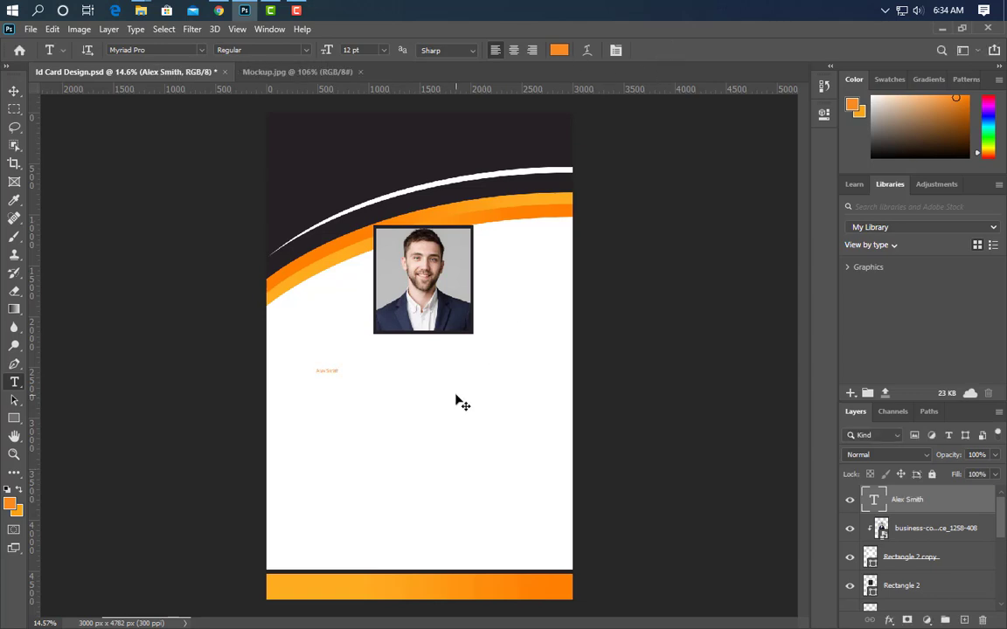
key(ctrl+t)
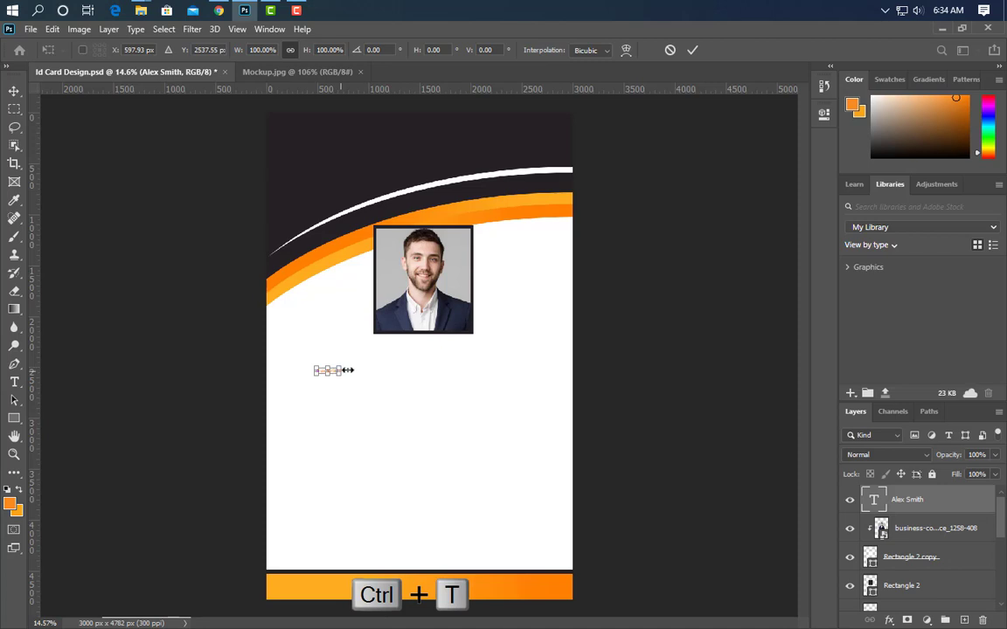
drag(348, 370, 485, 368)
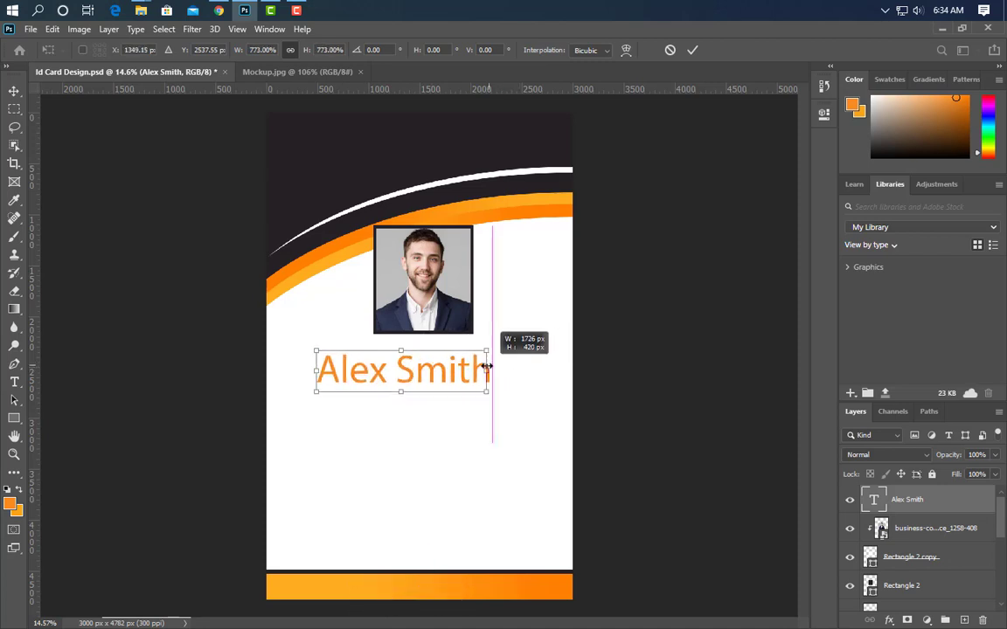
drag(486, 368, 454, 370)
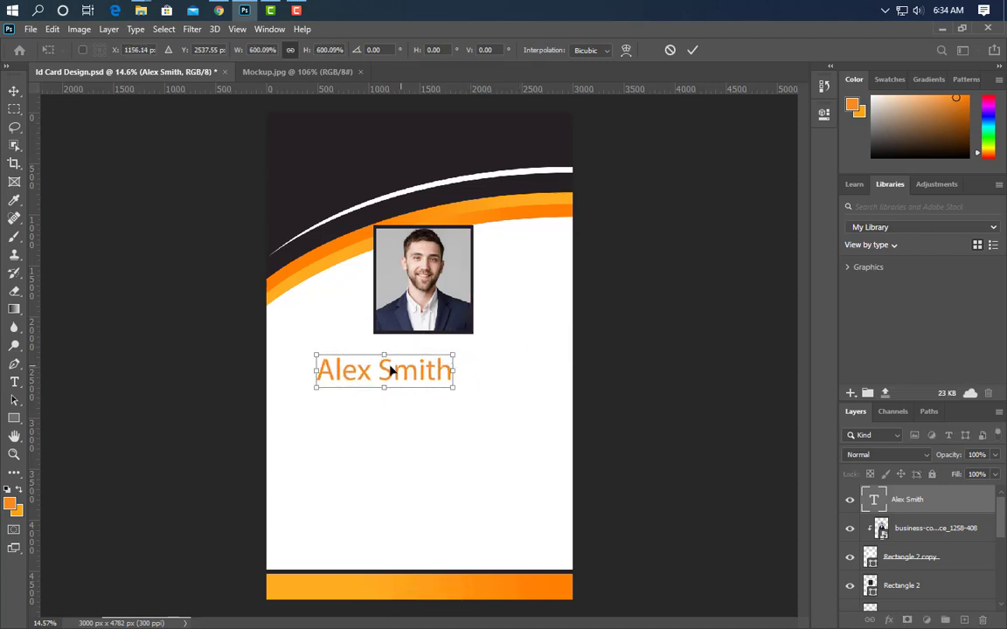
drag(390, 371, 427, 367)
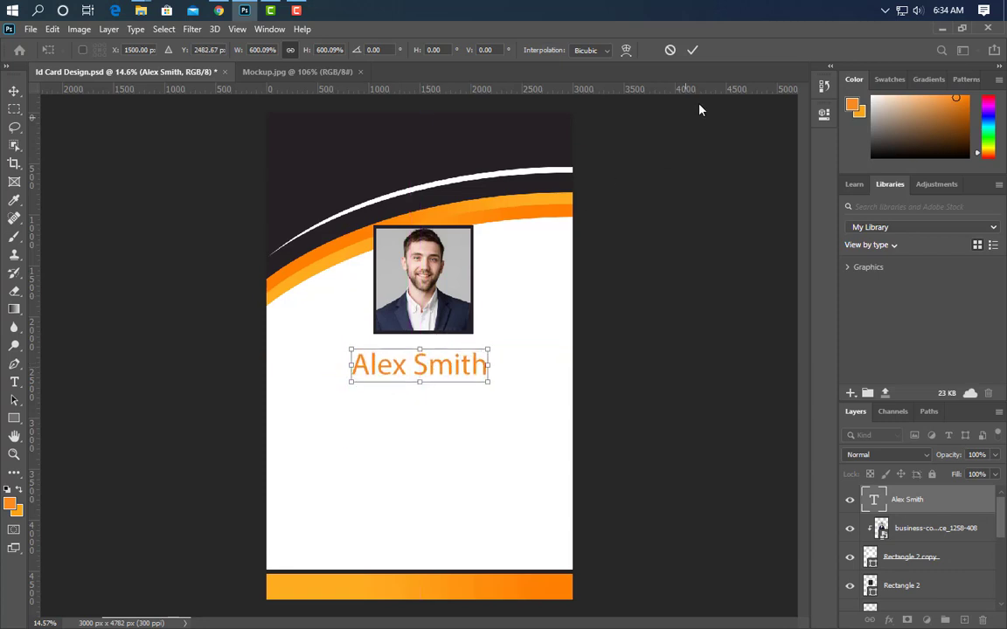
click(695, 51)
Set the name's font to Akrobat ExtraBold
click(407, 365)
key(ctrl+a)
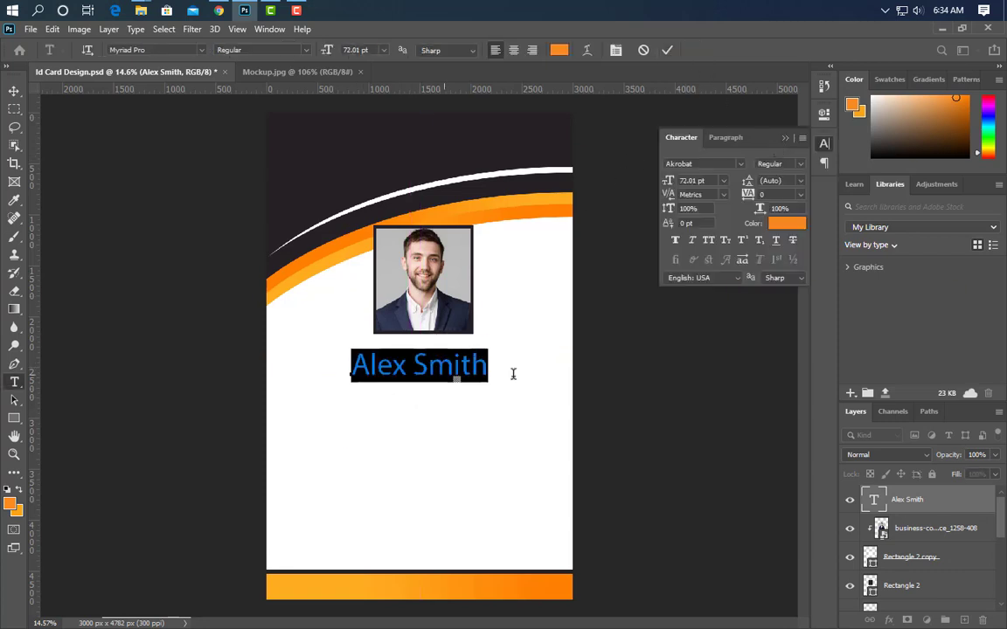
click(740, 163)
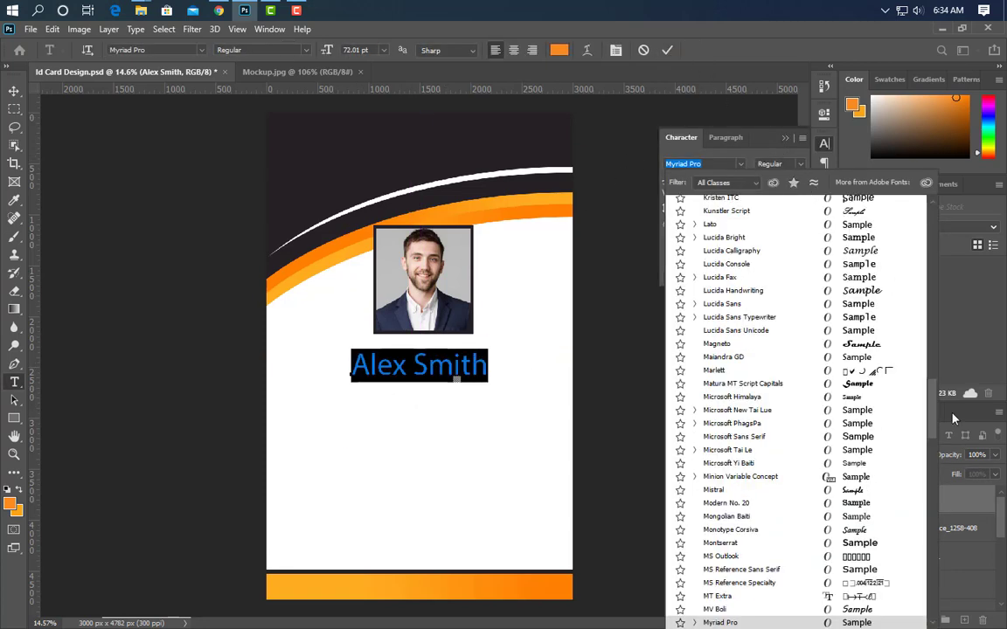
drag(932, 413, 932, 229)
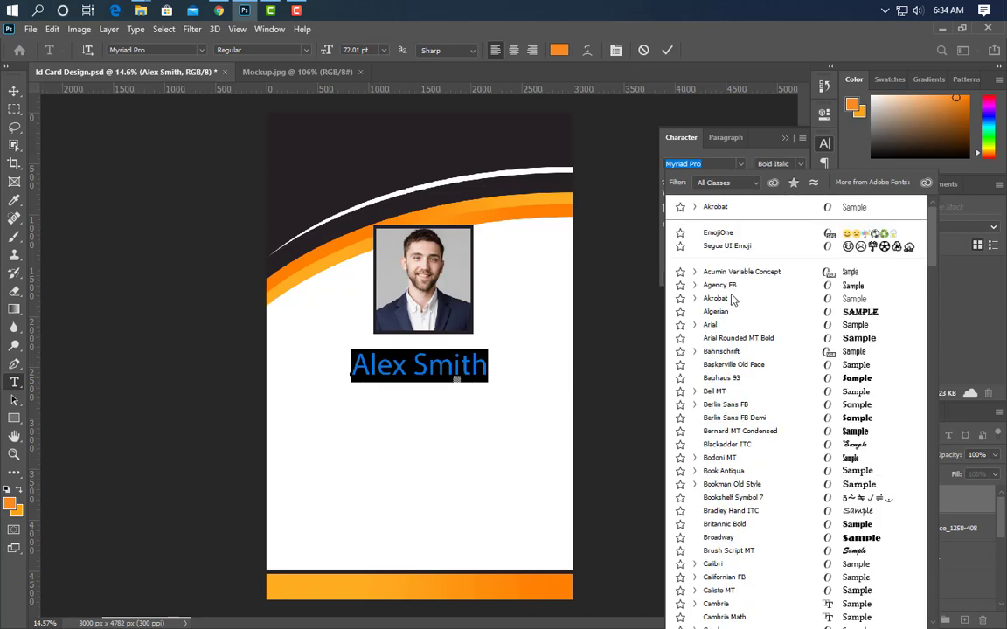
click(722, 209)
click(800, 165)
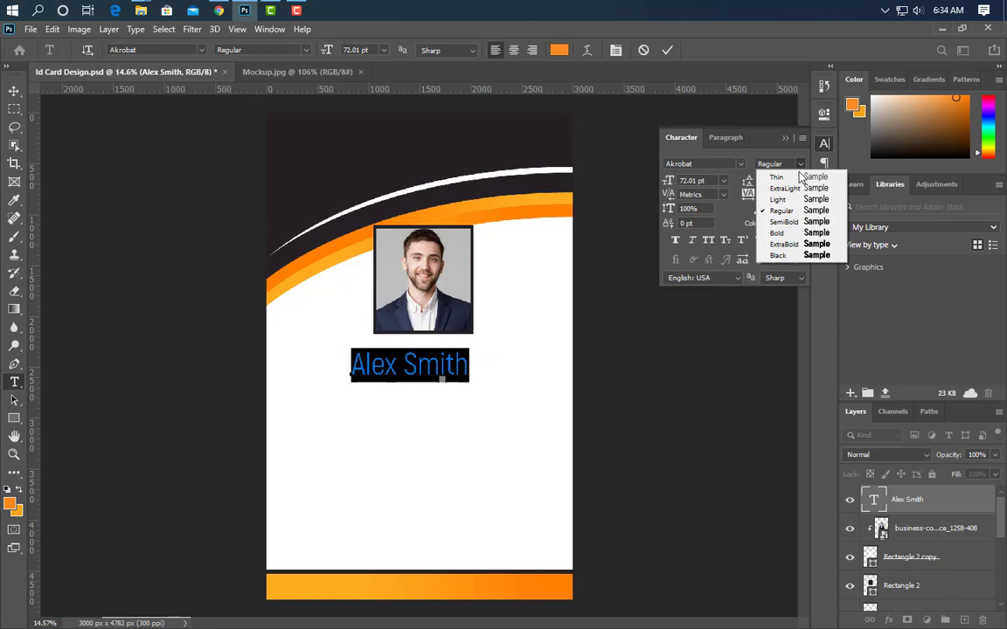
click(789, 239)
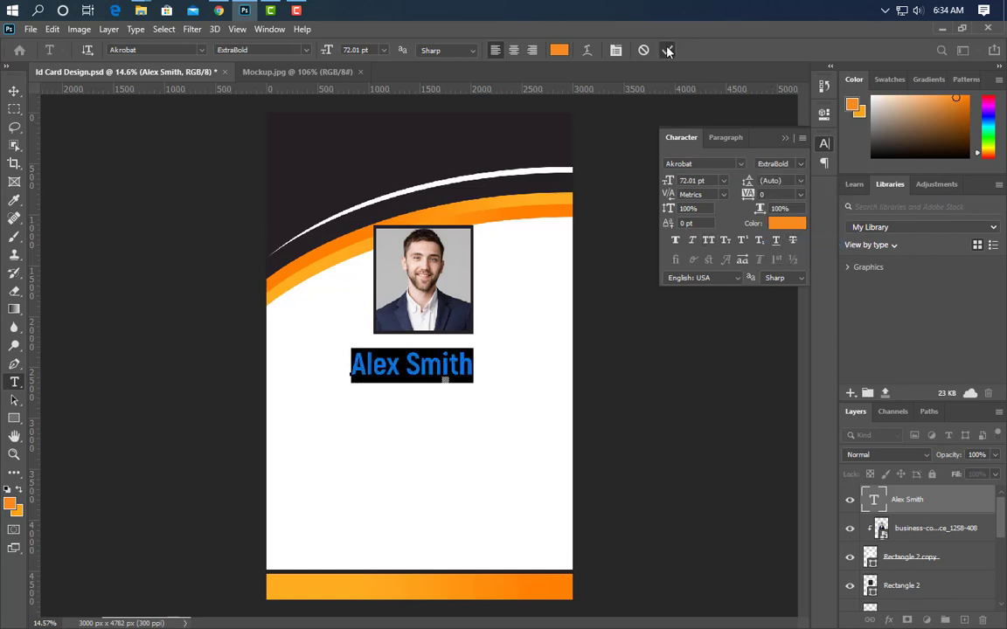
click(667, 51)
Colour the name orange ff7f00, sampled from the card
click(787, 223)
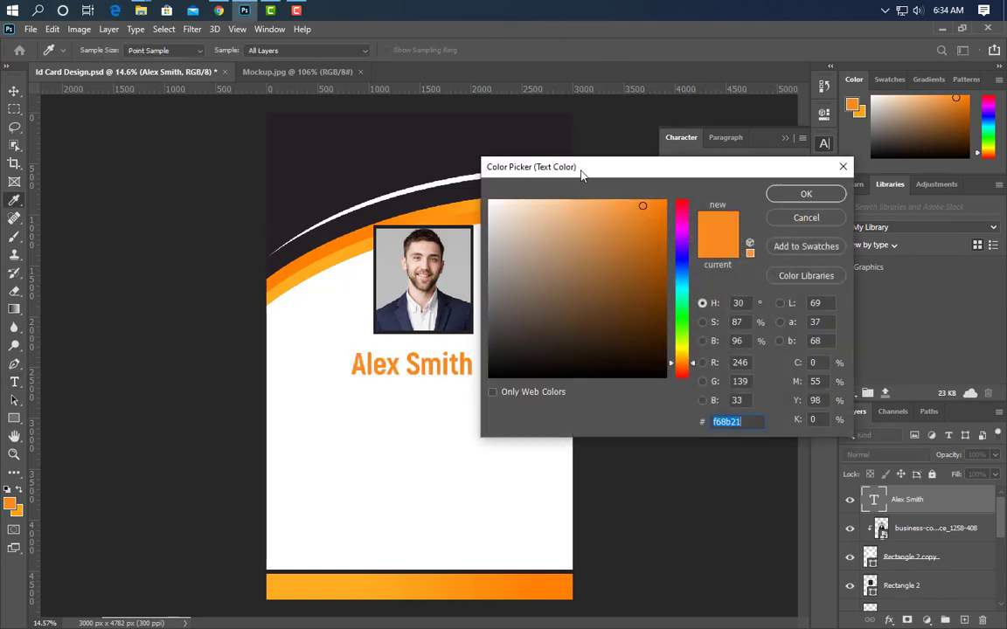
drag(582, 175, 700, 365)
click(572, 205)
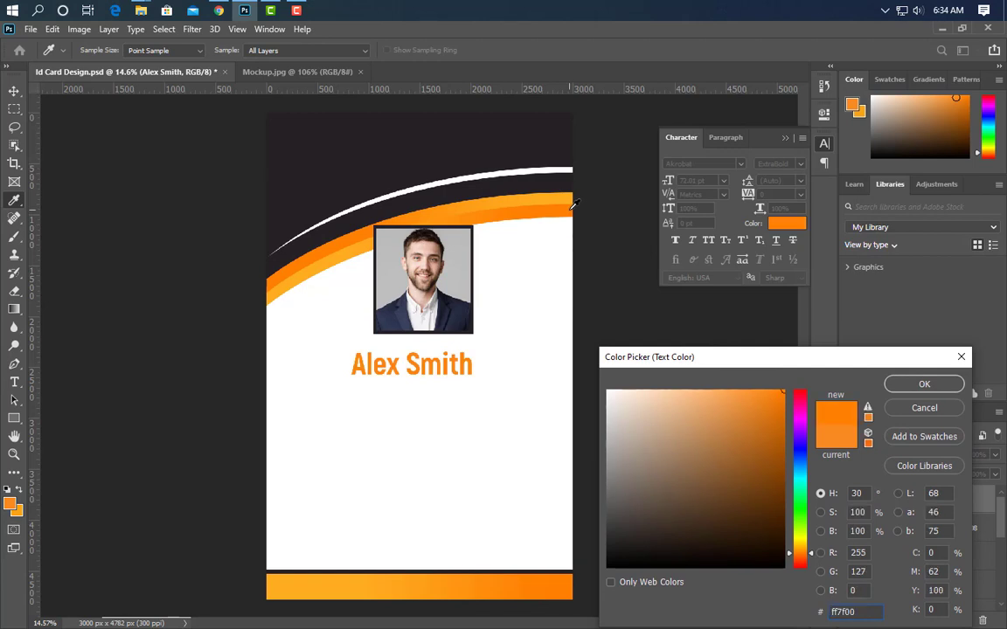
click(917, 385)
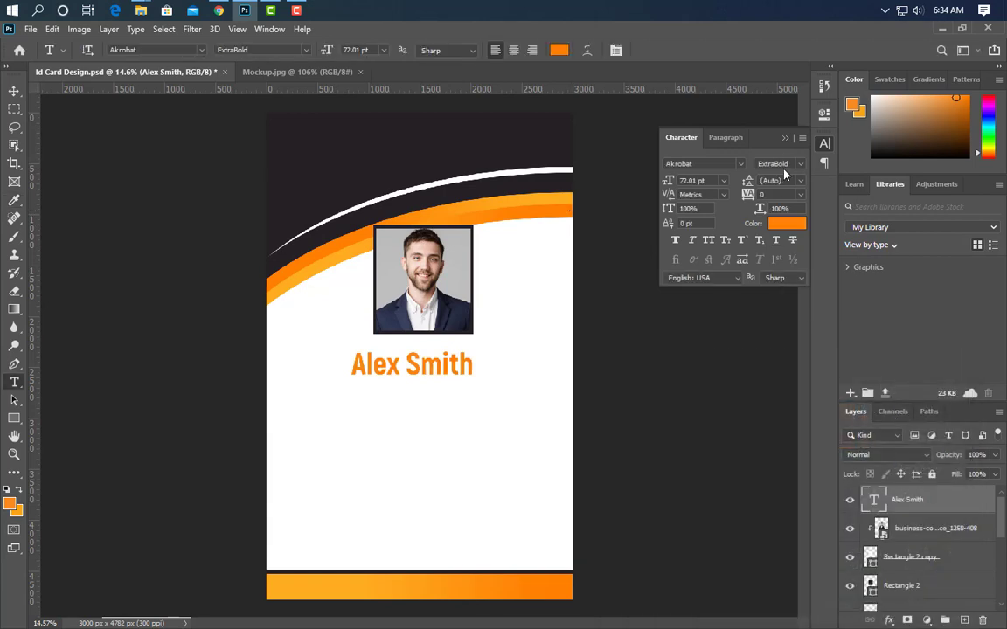
click(785, 138)
Add the 'Graphic Designer' job title under the name and enlarge it
key(v)
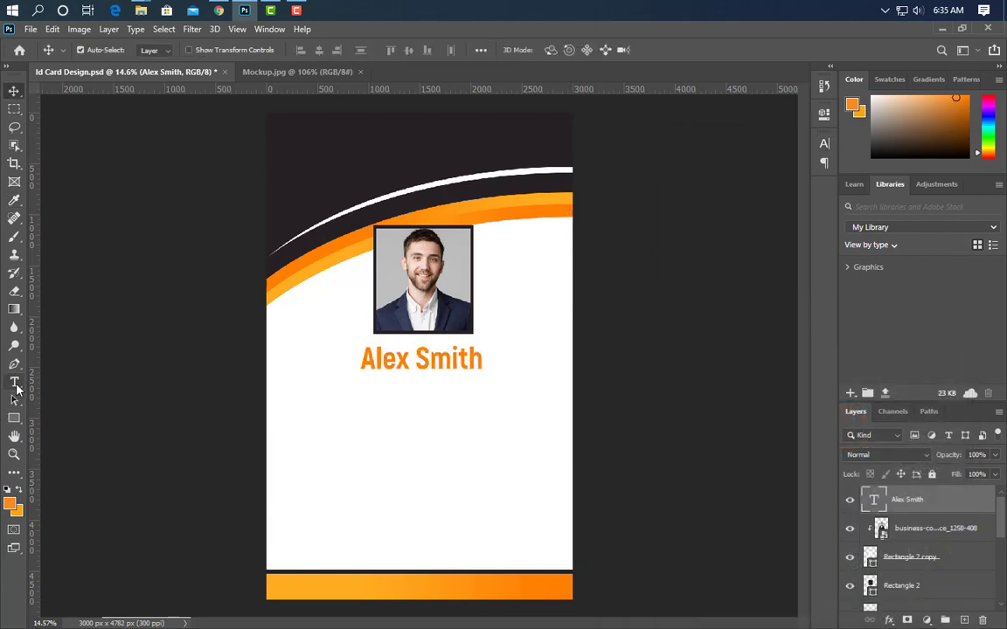
click(14, 382)
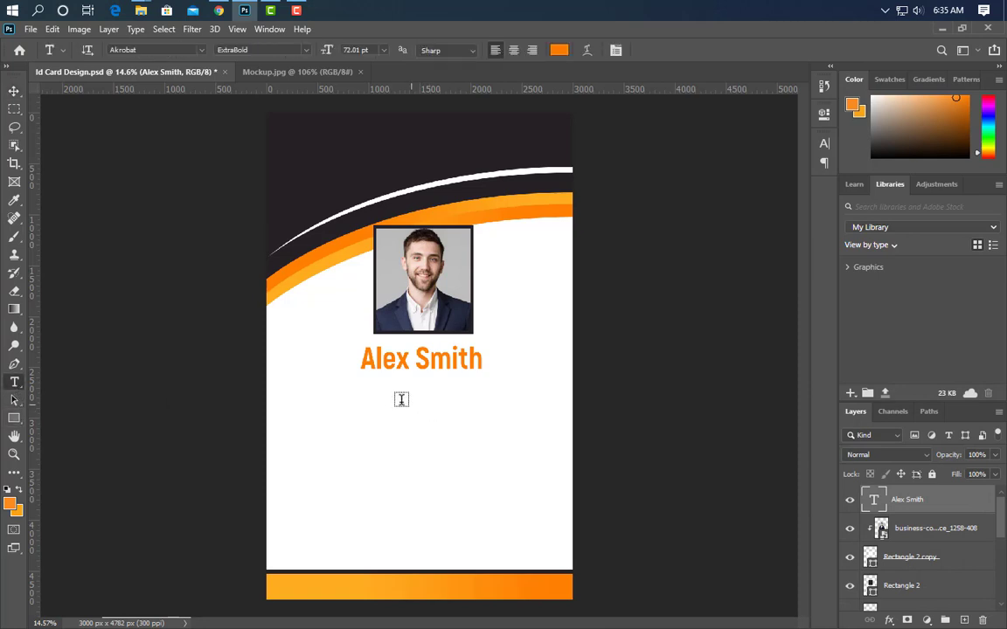
click(361, 392)
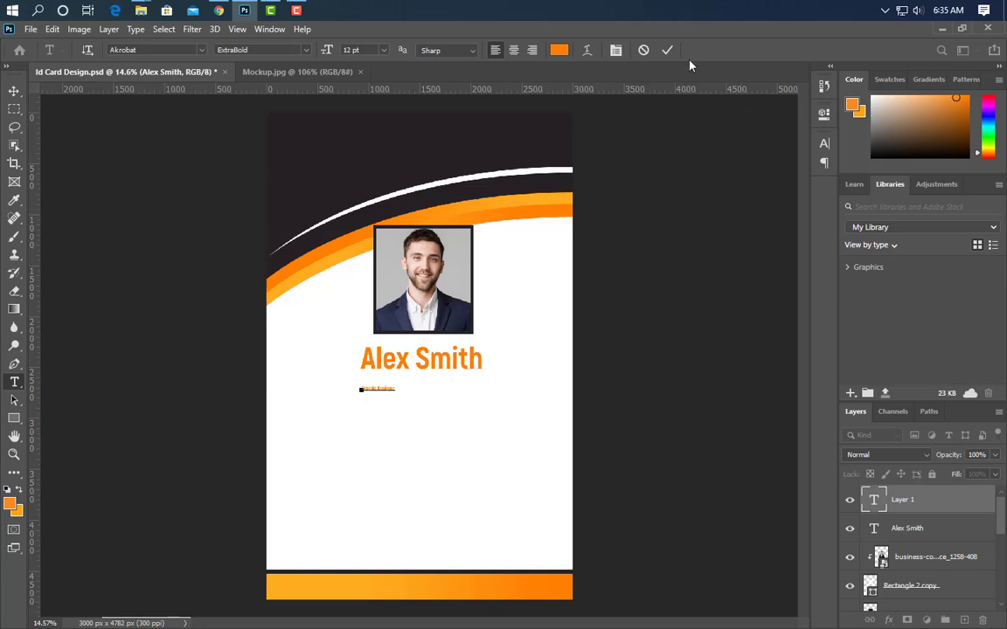
click(667, 51)
key(ctrl+t)
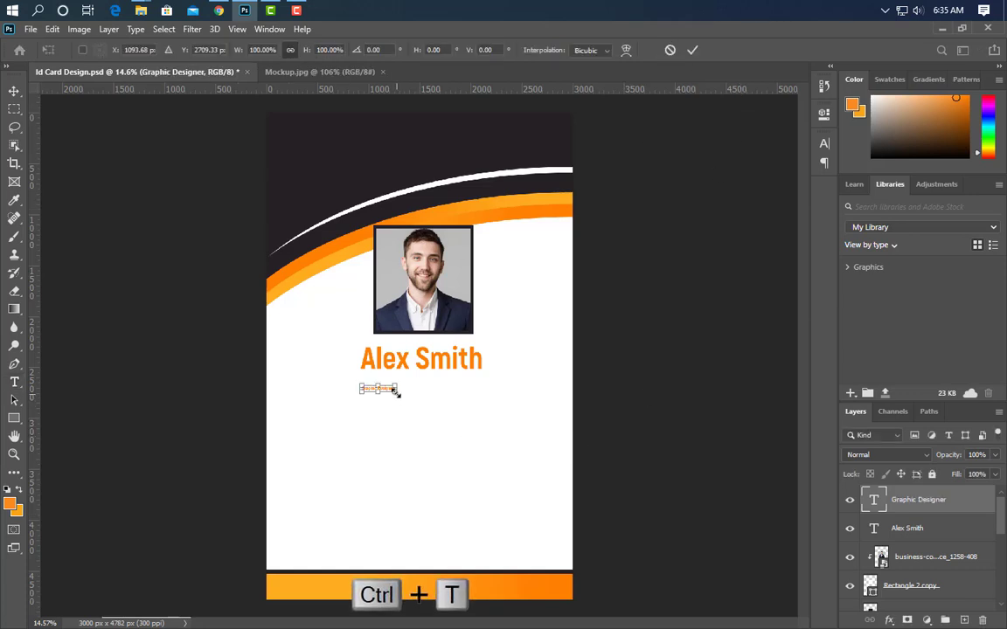
drag(400, 389, 488, 384)
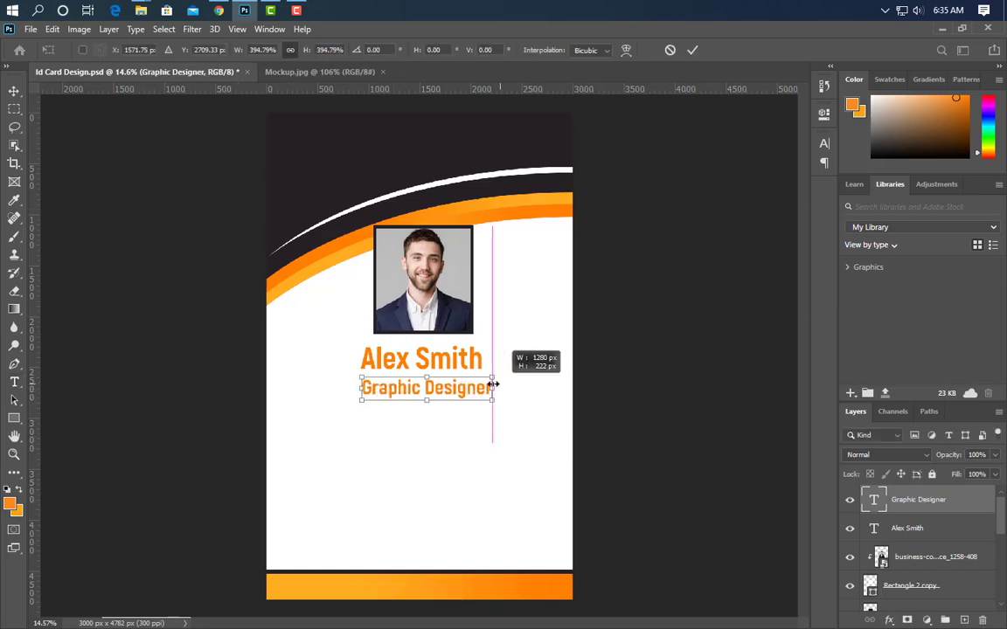
click(692, 50)
Set the job title's font style to Akrobat SemiBold
click(823, 145)
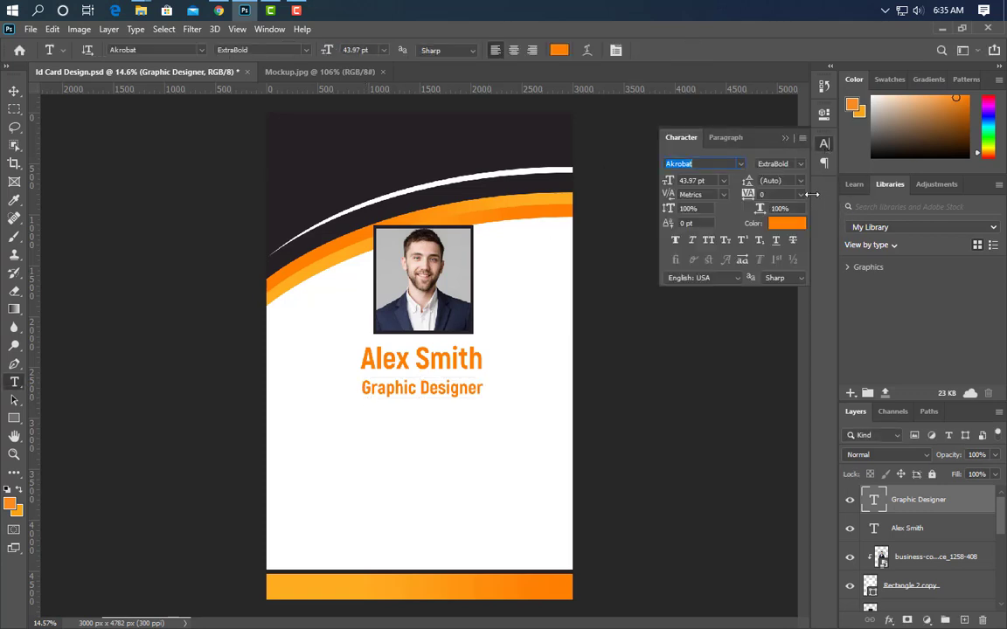
click(798, 164)
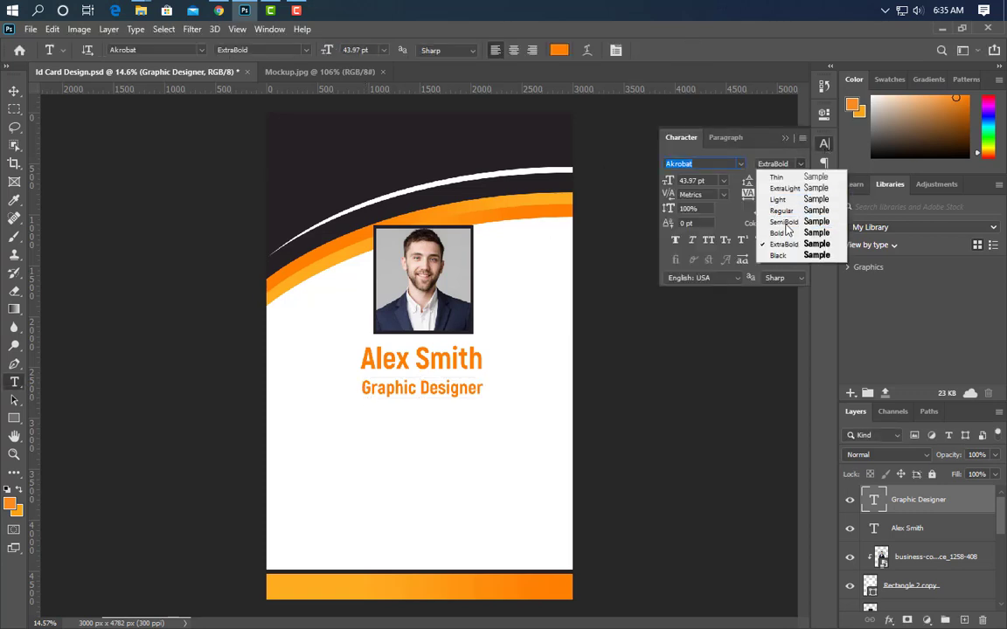
click(785, 224)
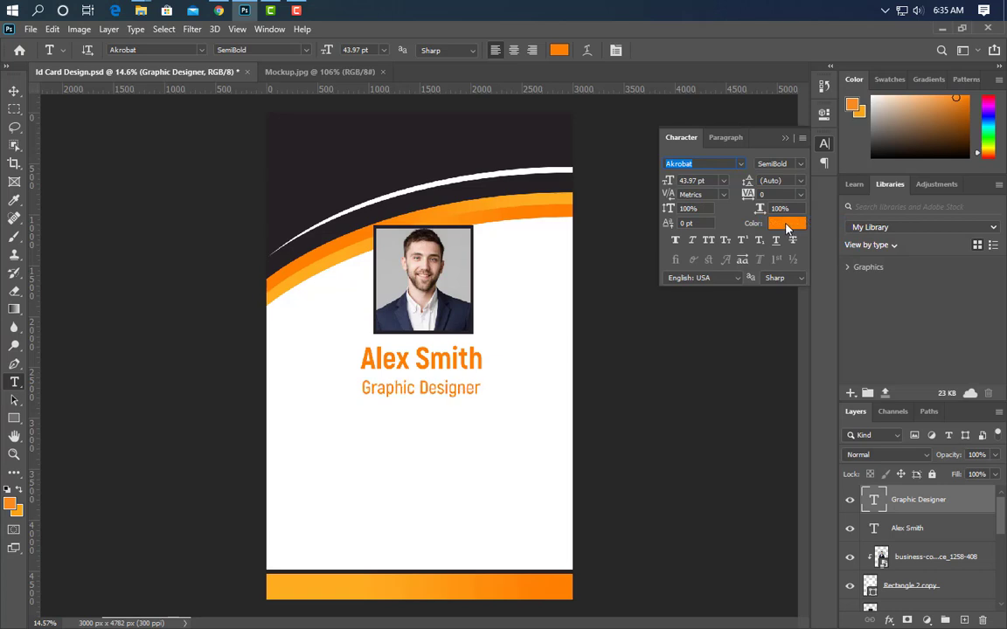
click(786, 139)
click(14, 91)
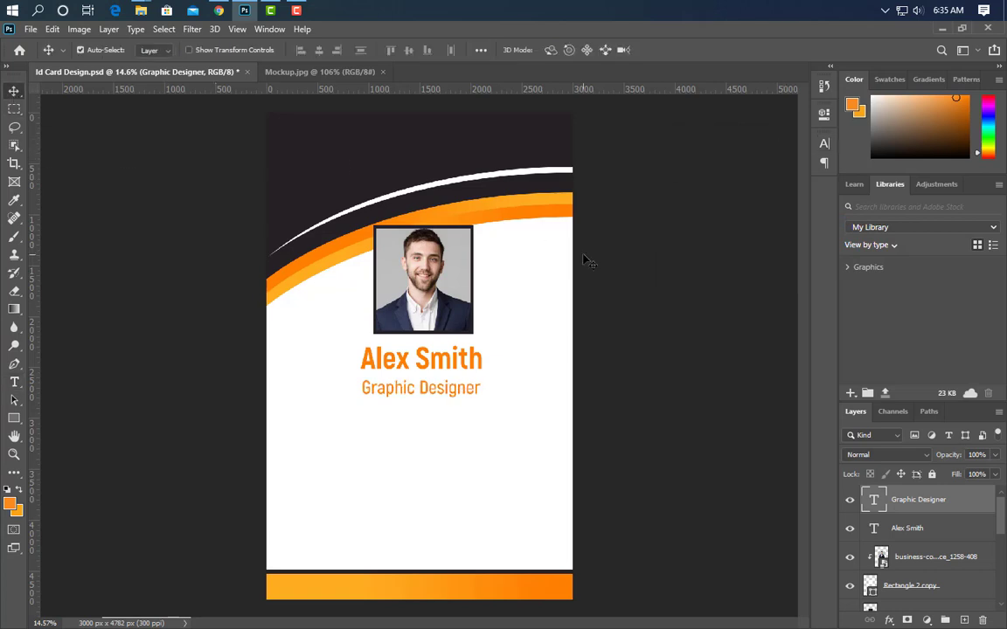
key(ctrl+z)
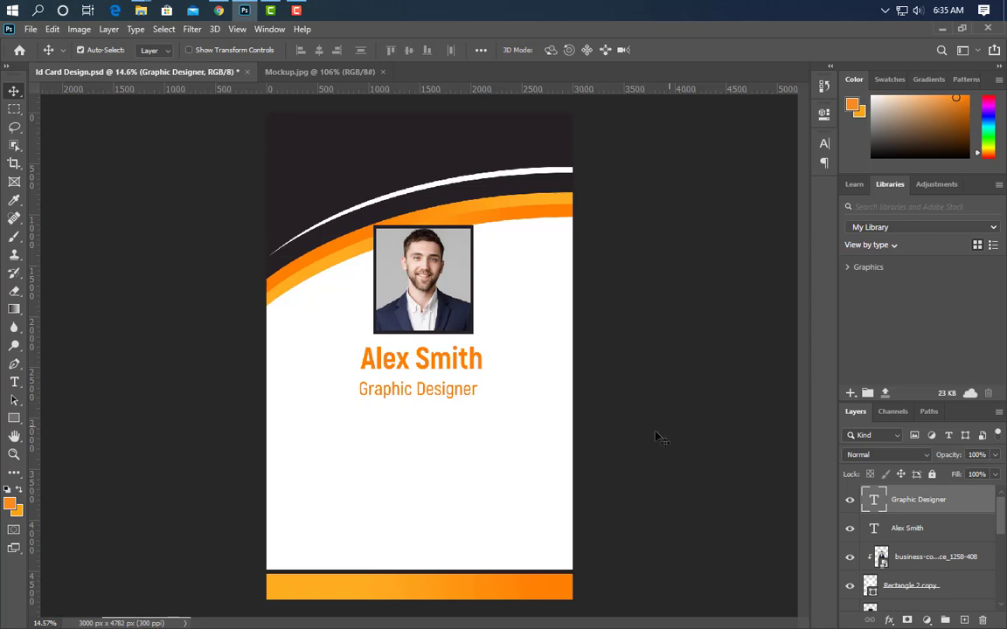
Draw an orange rectangle behind 'Graphic Designer' and move the text layer above it
click(13, 419)
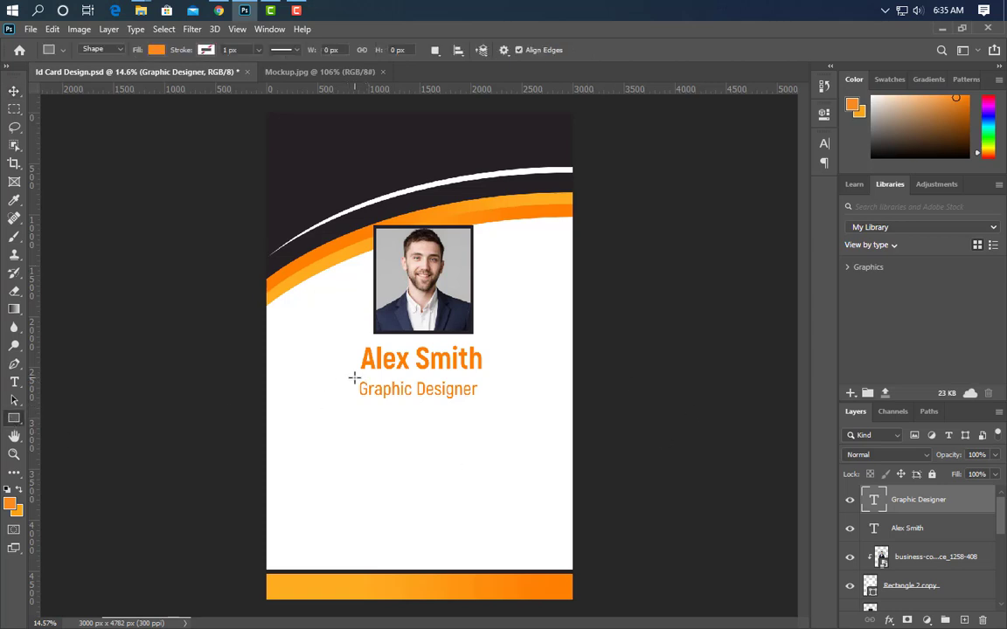
drag(369, 379, 489, 401)
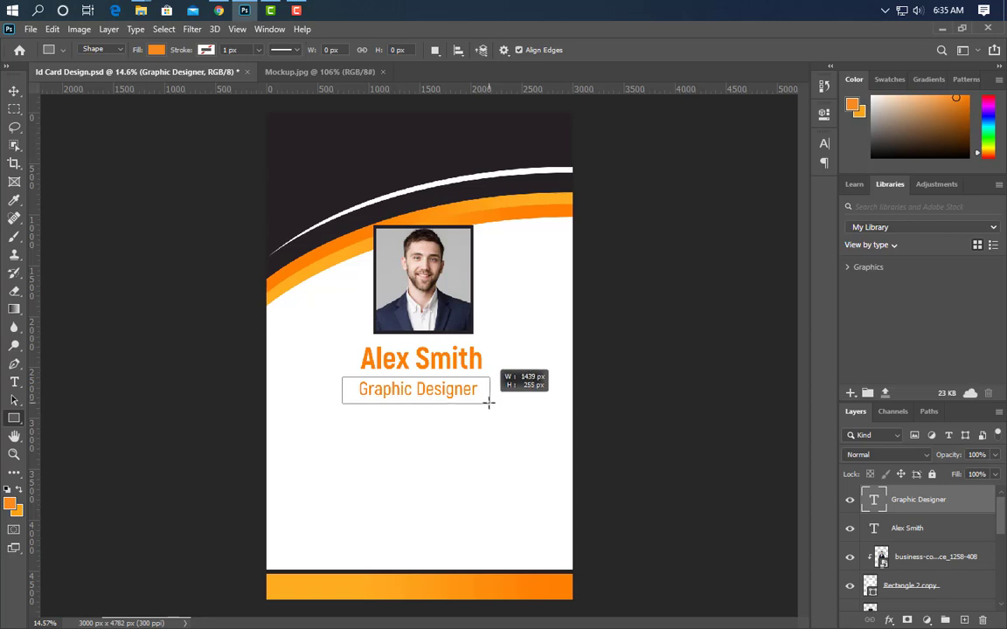
drag(490, 401, 489, 401)
click(784, 109)
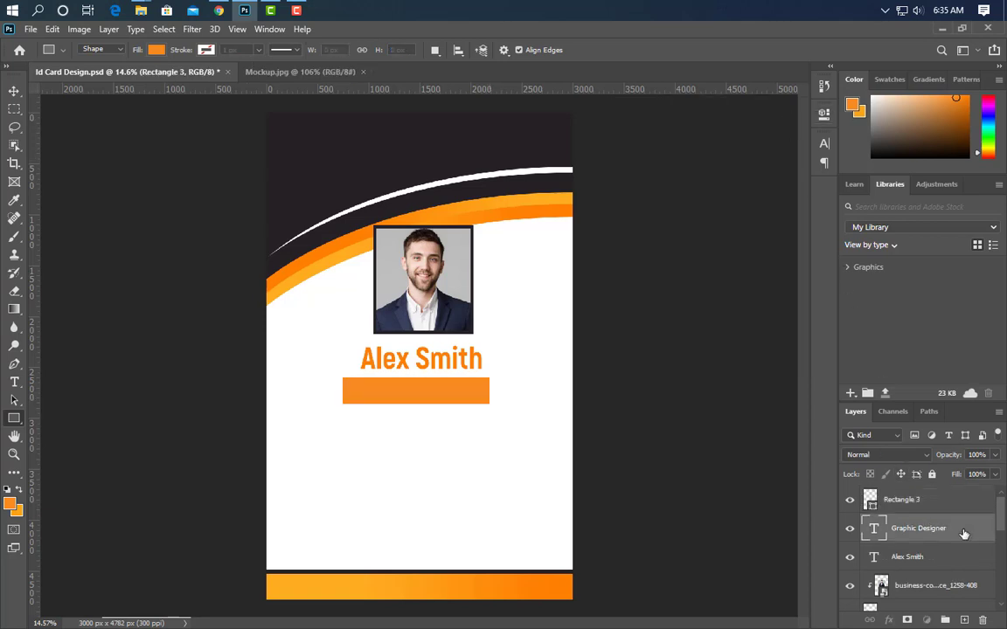
drag(963, 529, 944, 494)
Make the 'Graphic Designer' text dark #262125 and Bold
click(824, 143)
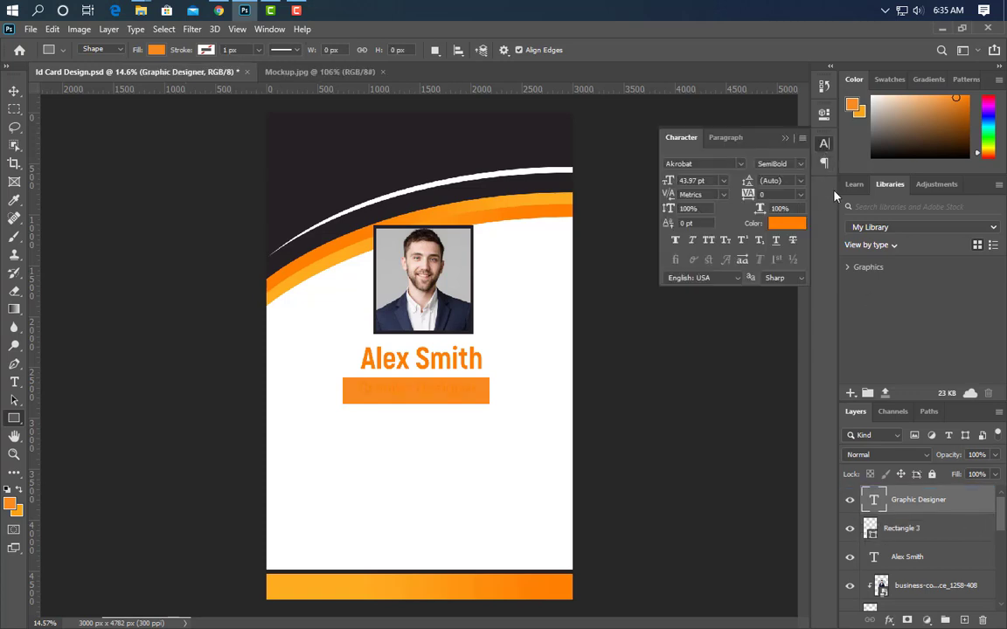
click(786, 224)
click(424, 144)
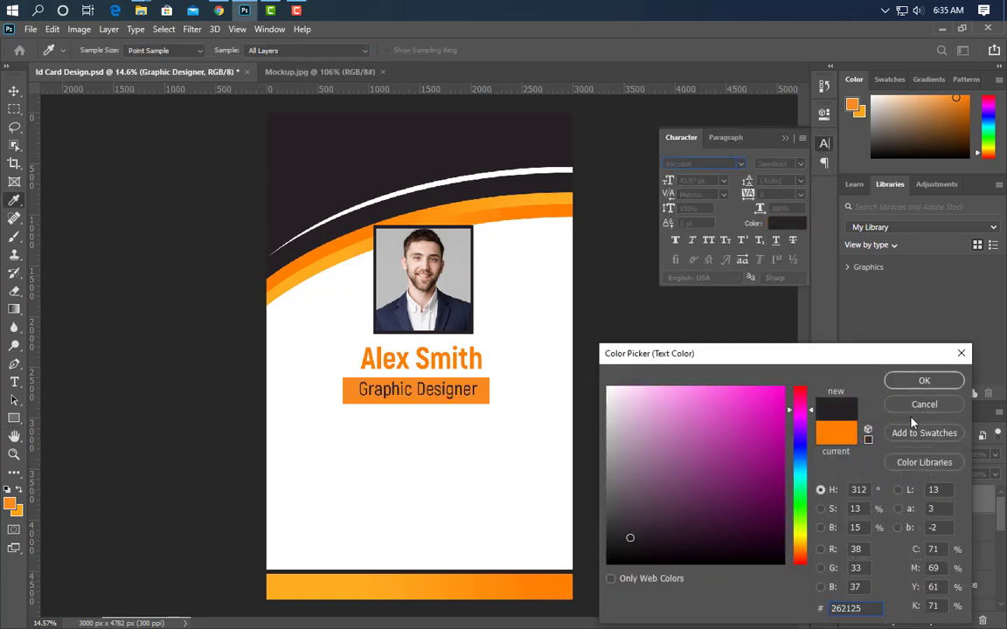
click(923, 381)
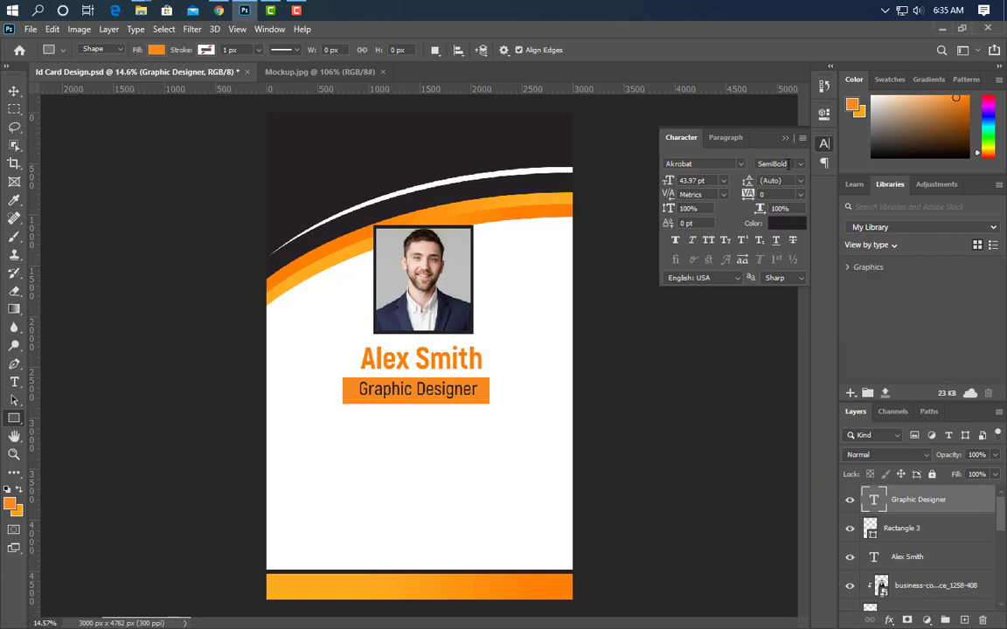
click(800, 165)
click(787, 220)
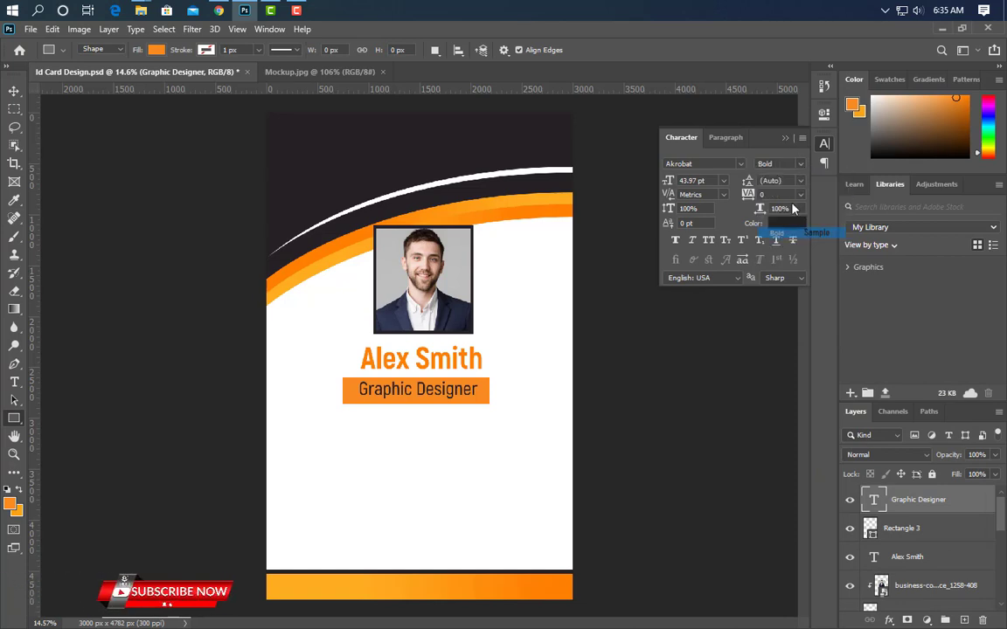
click(784, 139)
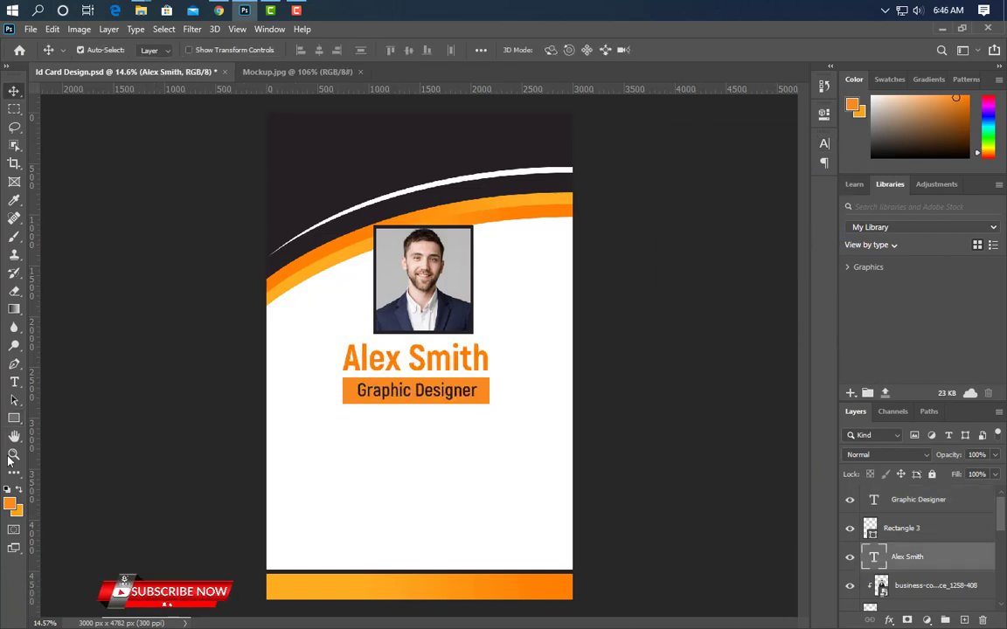
Add the 'Id No :' line below the title, enlarged and centred under the orange bar
click(309, 440)
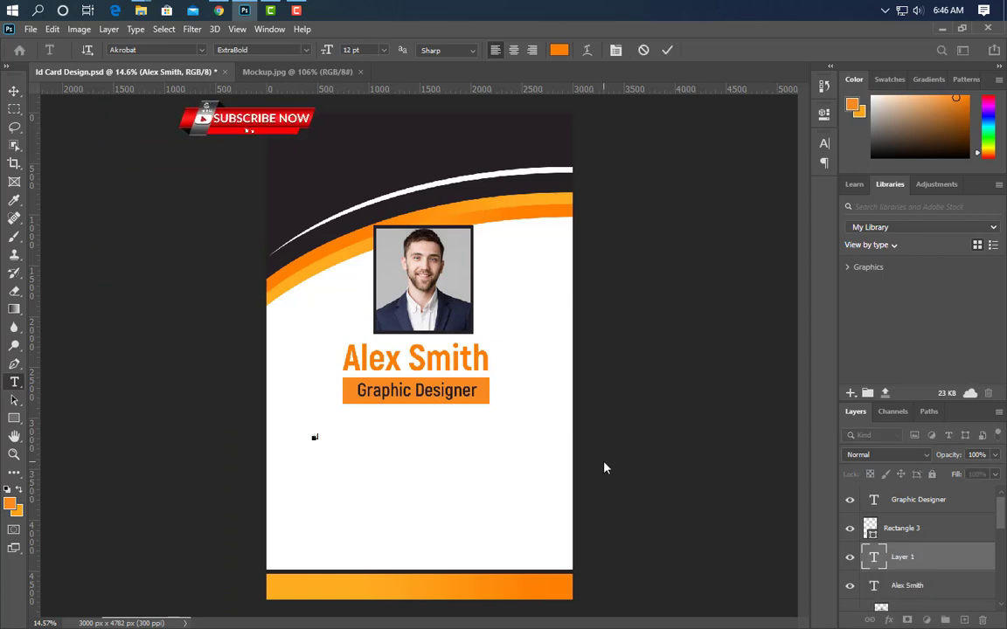
text(ID)
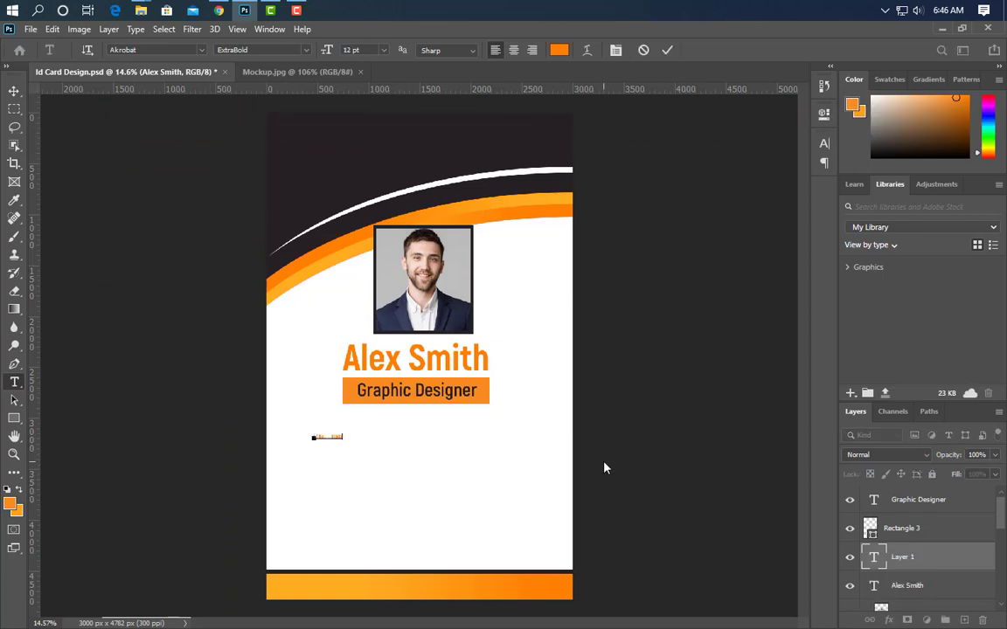
click(667, 50)
key(ctrl+t)
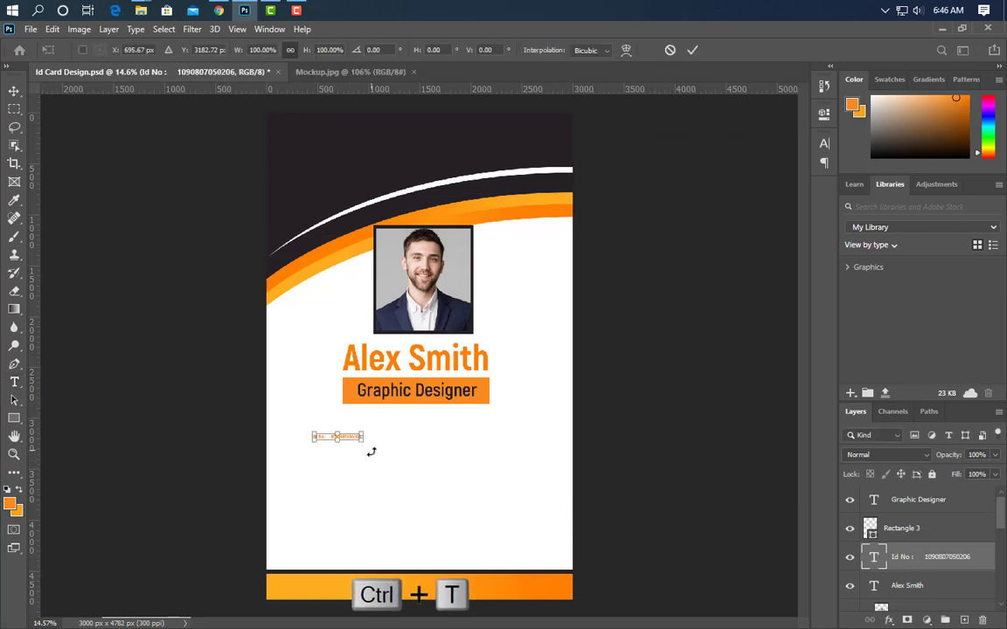
drag(361, 437, 496, 437)
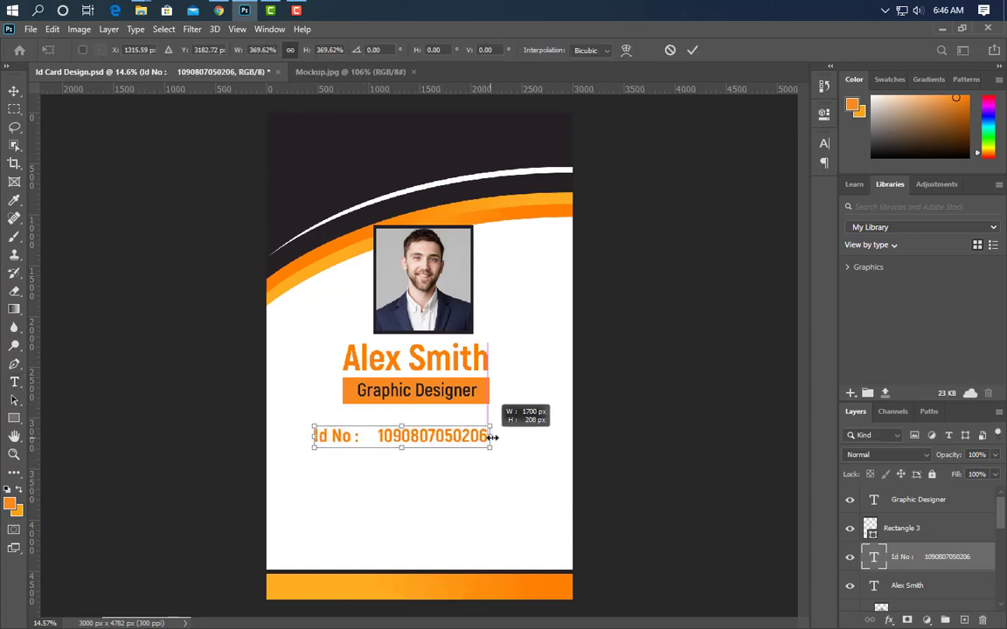
drag(434, 446, 443, 445)
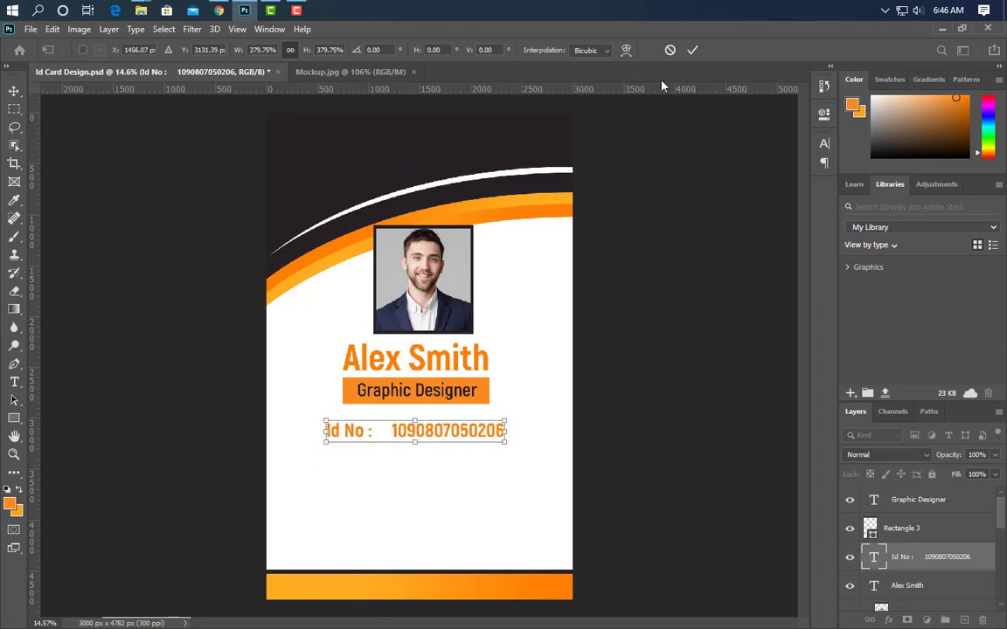
click(694, 51)
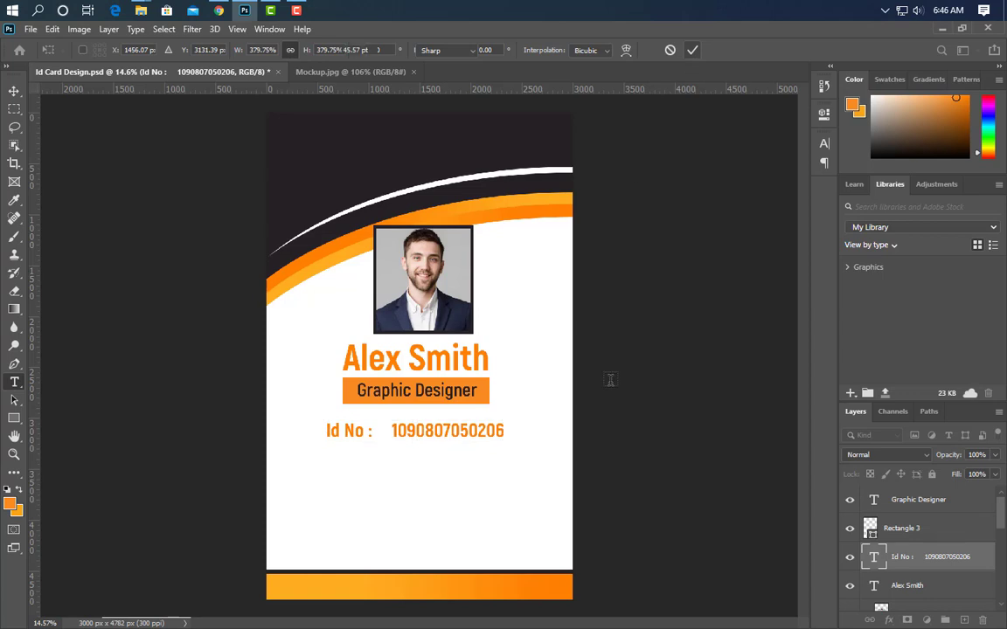
Recolour the 'Id No :' label to the dark card colour #262125
click(825, 144)
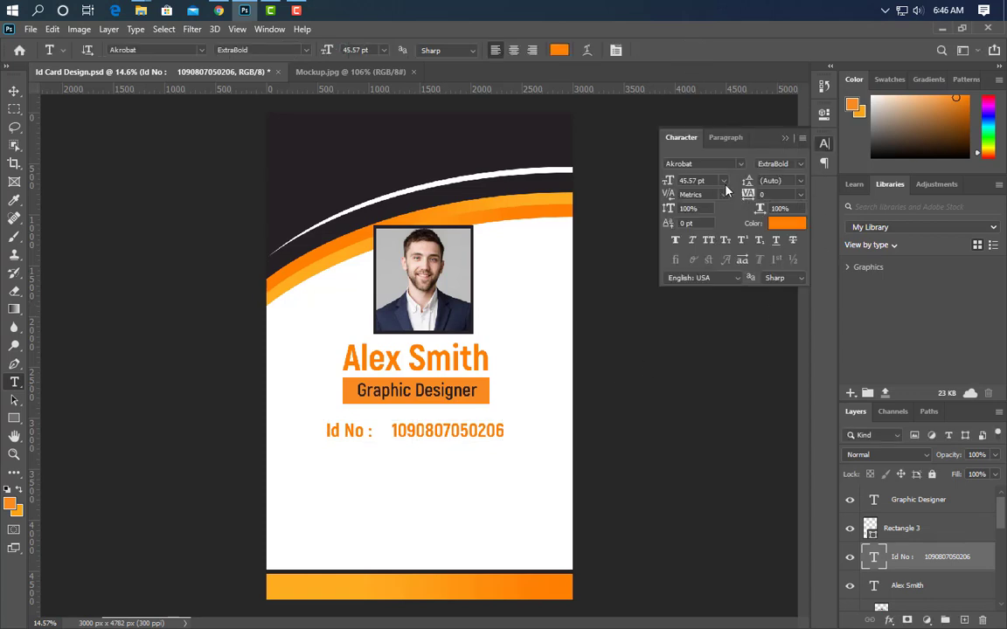
click(363, 430)
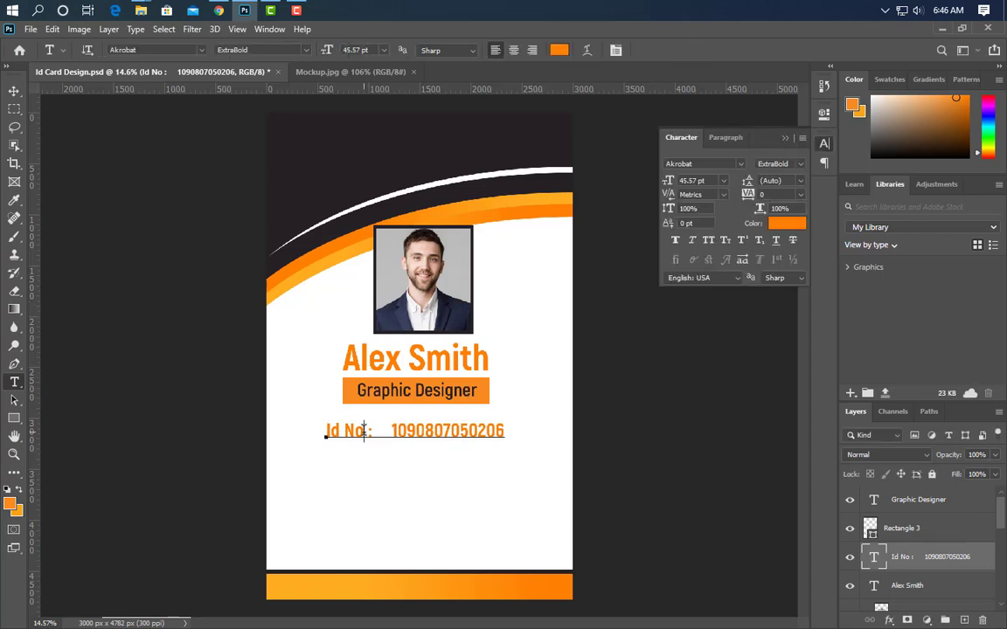
drag(372, 429, 325, 430)
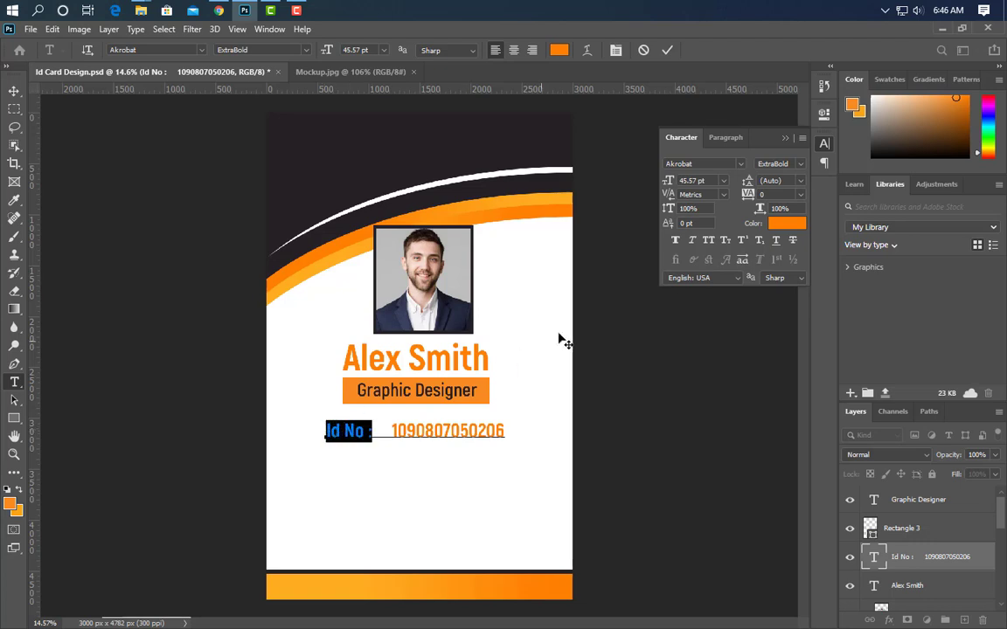
click(787, 222)
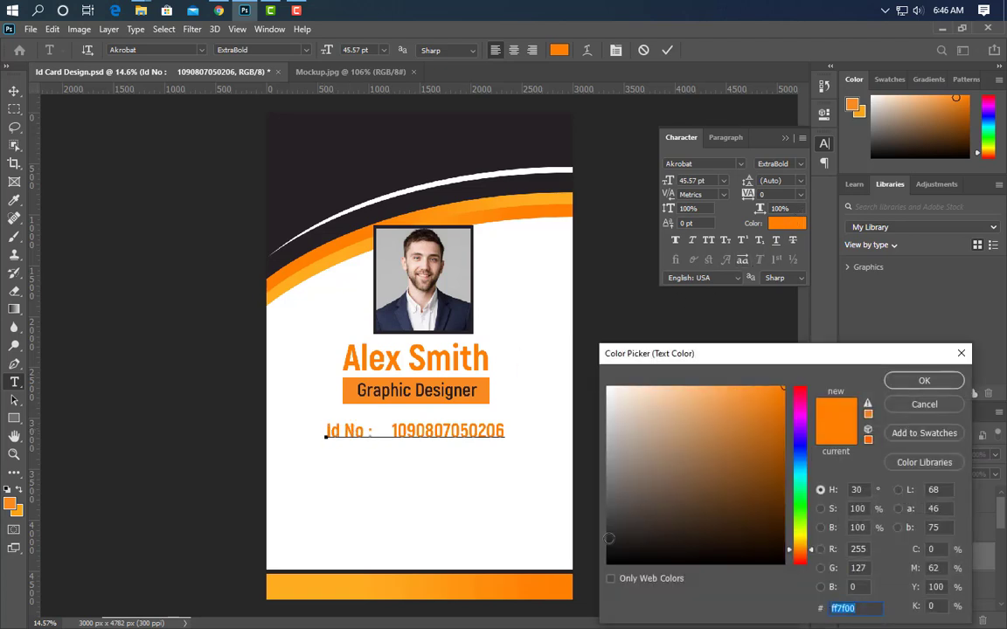
click(472, 150)
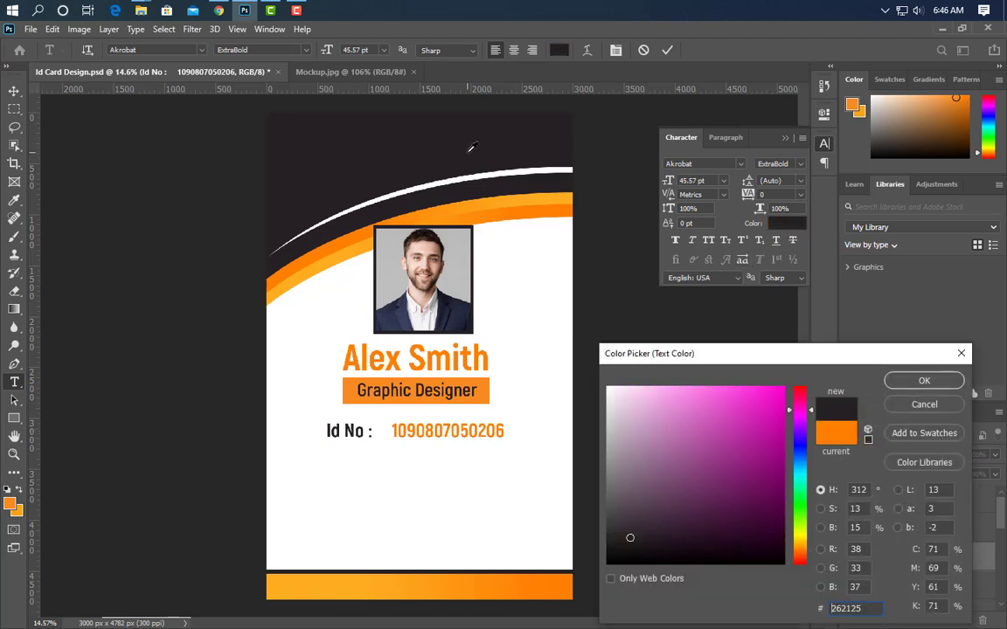
click(905, 381)
click(667, 50)
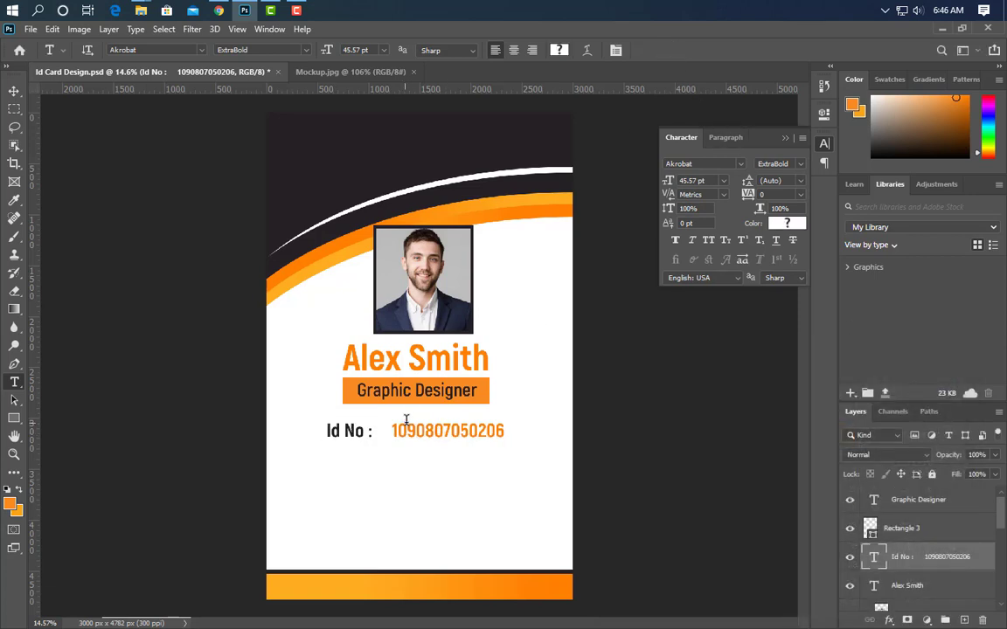
Make the ID number SemiBold in grey #535353
drag(392, 427, 507, 431)
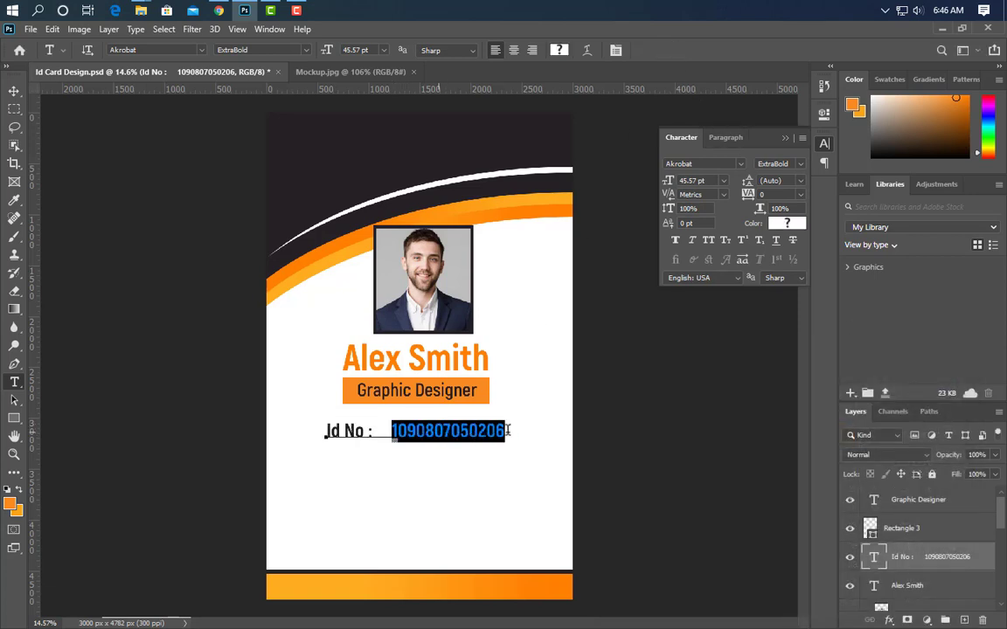
click(799, 165)
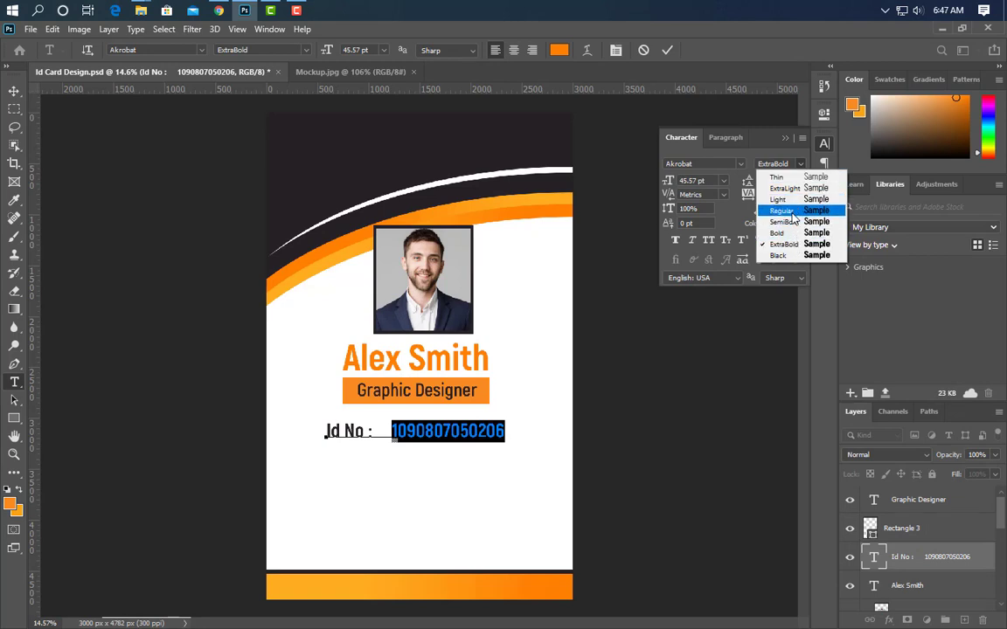
click(784, 222)
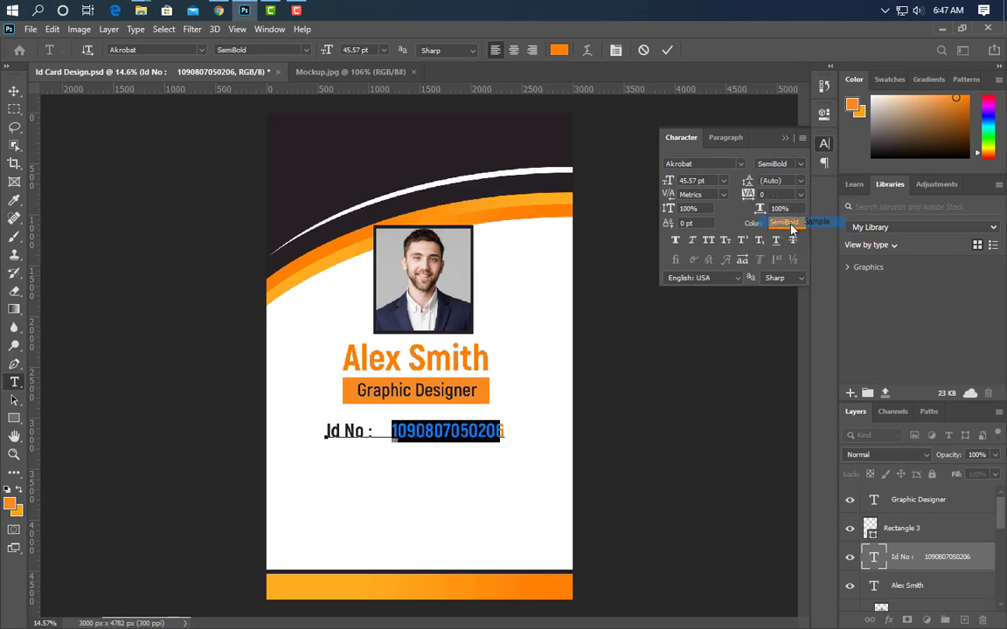
click(786, 224)
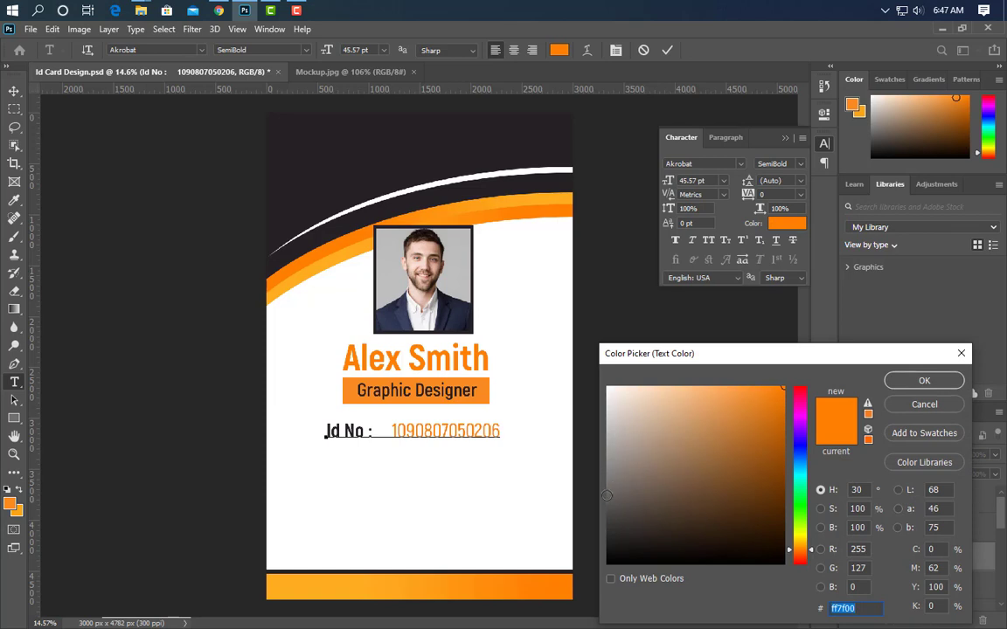
click(606, 501)
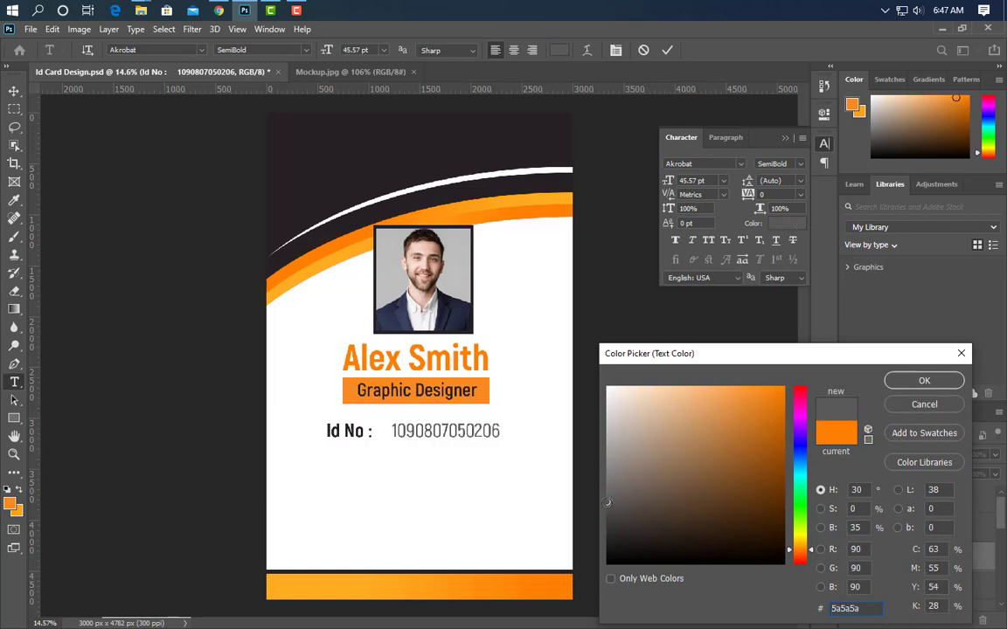
click(607, 506)
click(924, 381)
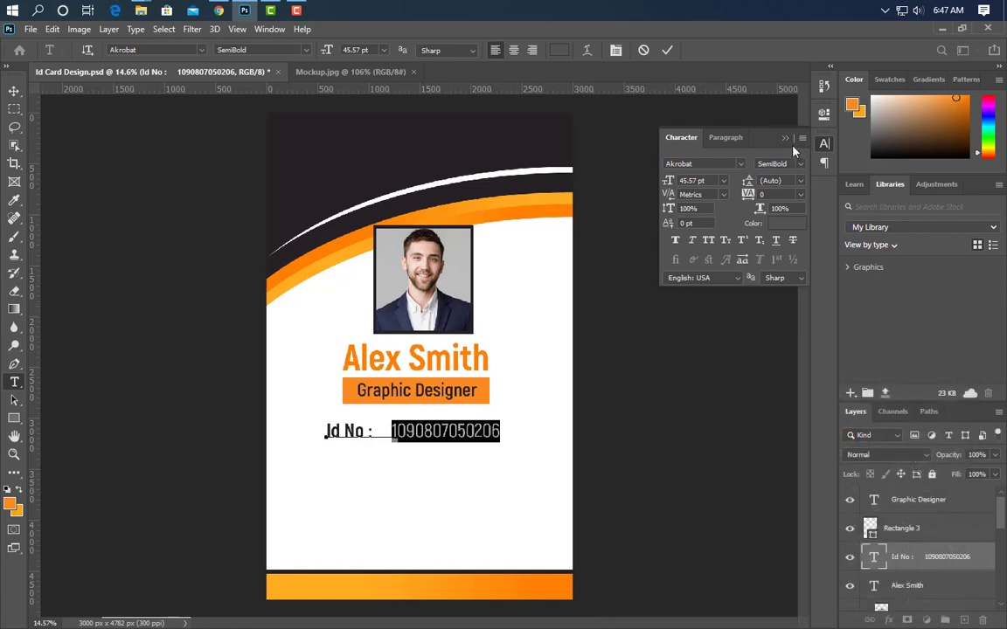
click(665, 51)
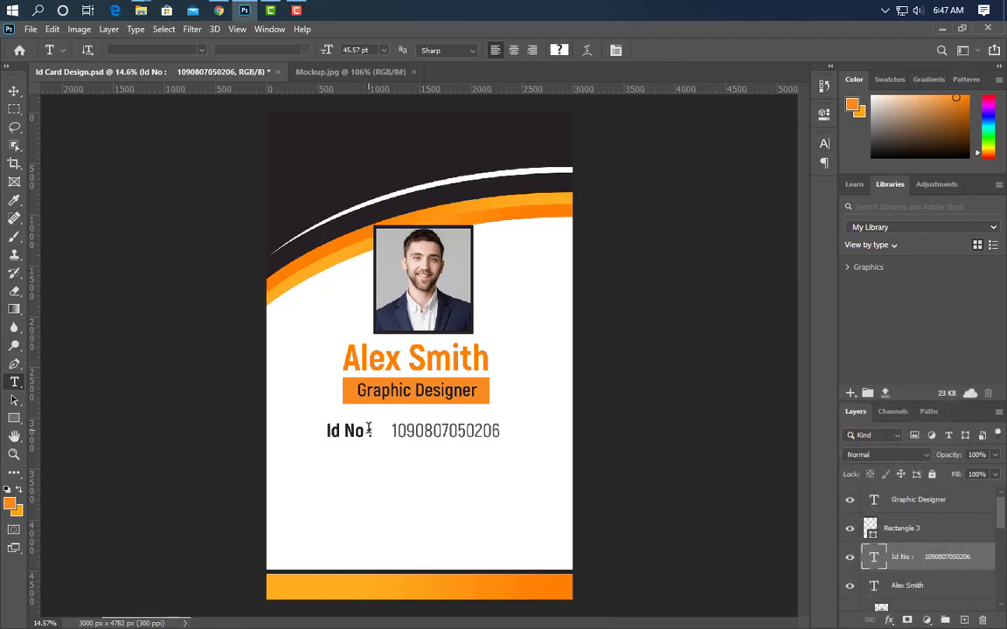
Set the 'Id No :' label to Bold
drag(370, 432, 308, 425)
click(822, 146)
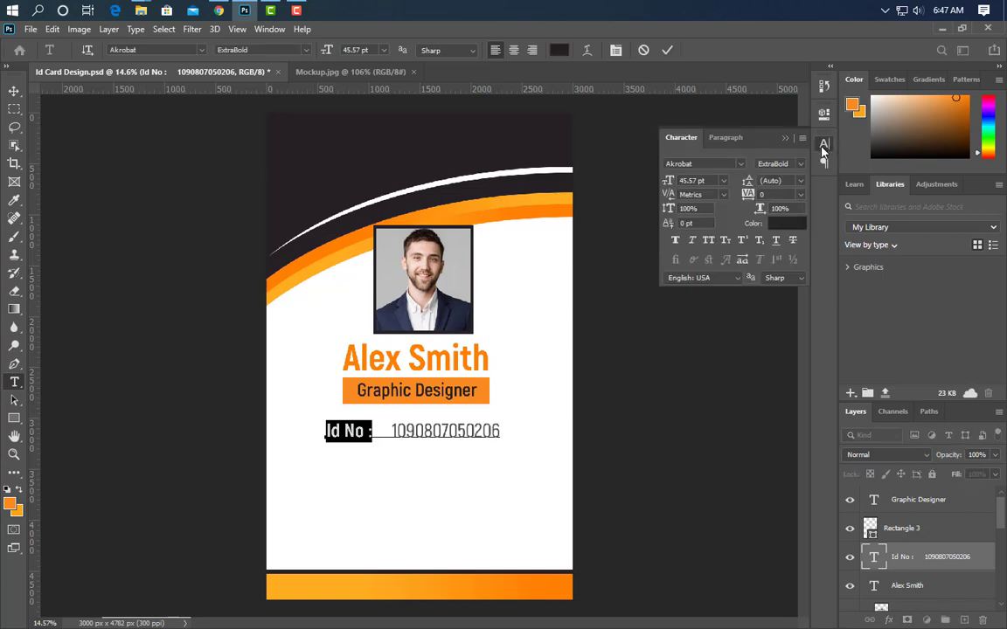
click(803, 168)
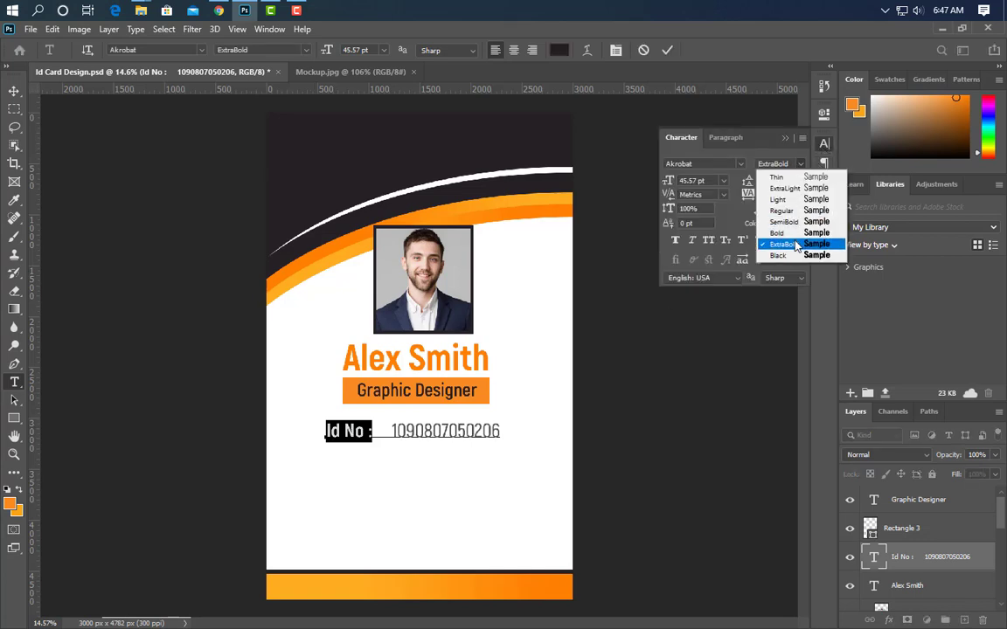
click(791, 229)
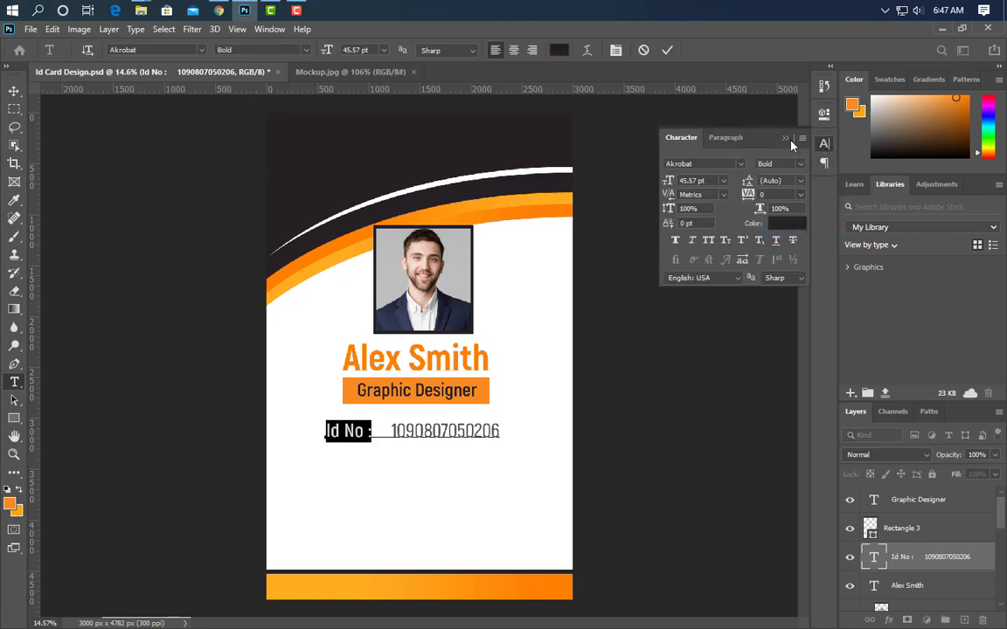
click(787, 139)
click(667, 50)
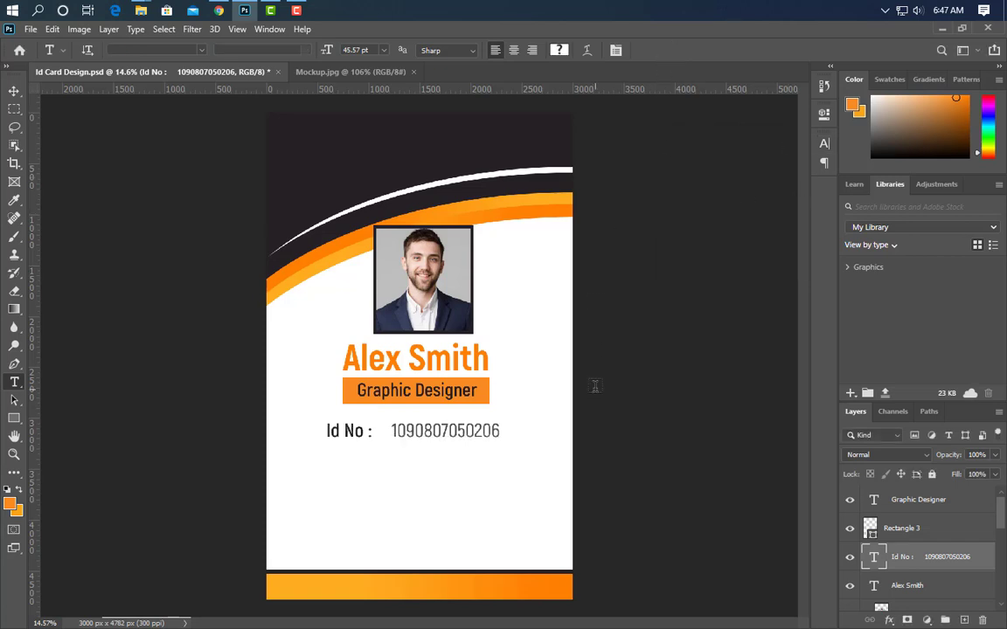
Duplicate the Id No line and nudge the copy just below the original
click(14, 91)
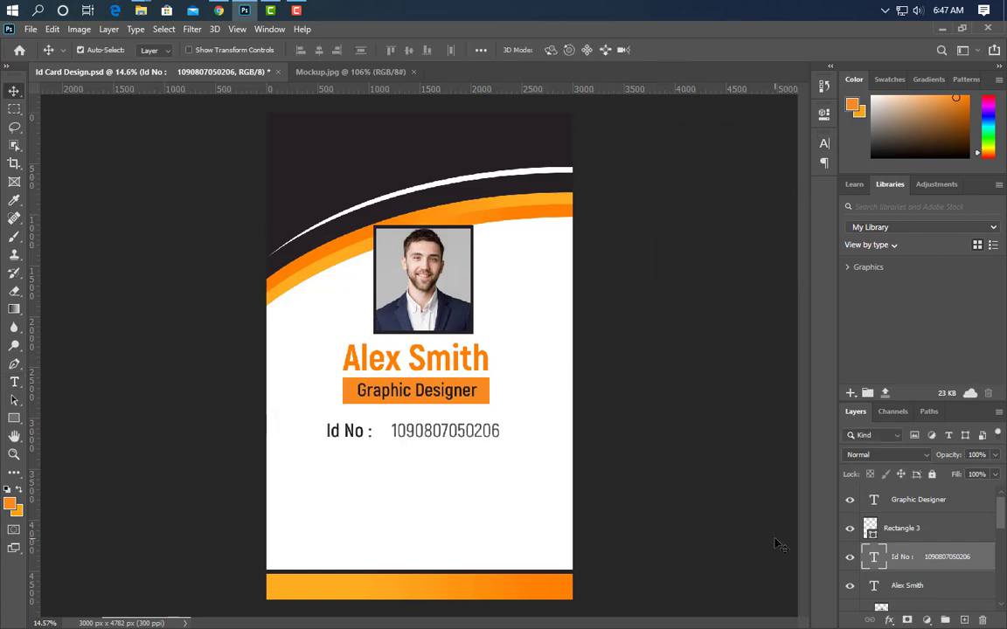
key(ctrl+j)
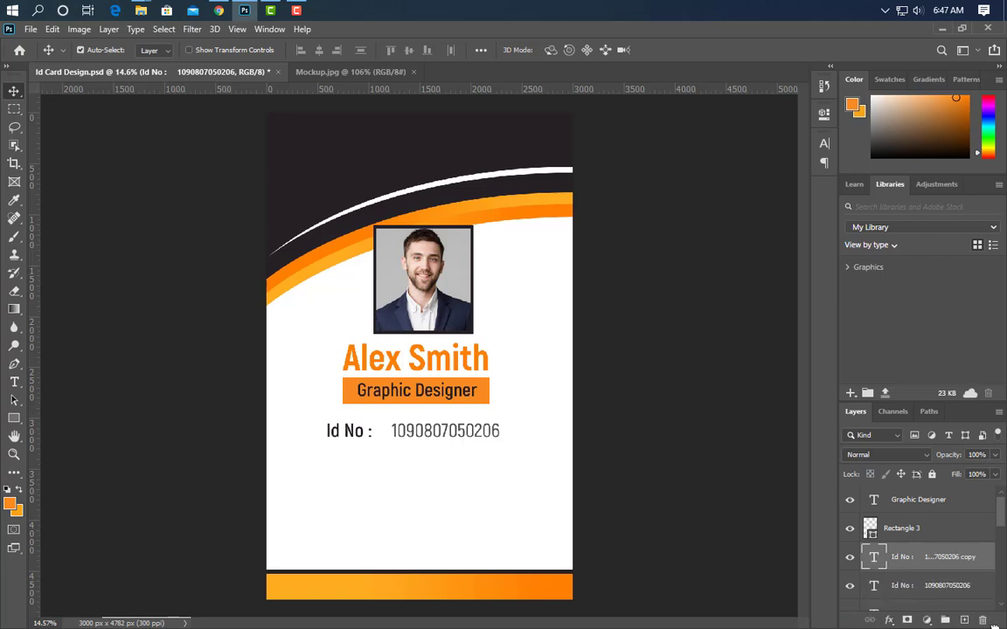
key(shift+Down)
key(shift+Down)
key(shift+Down)
key(shift+Down)
key(shift+Down)
key(shift+Down)
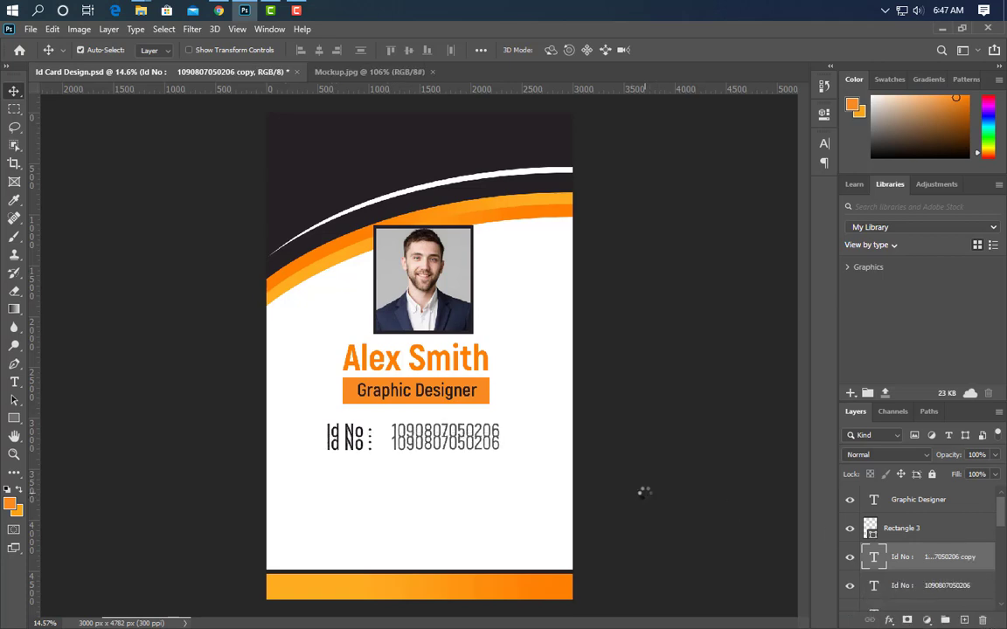
key(shift+Down)
key(shift+Down)
key(shift+Down)
Change the copied line to read 'Join Date : 01/01/2020'
click(13, 382)
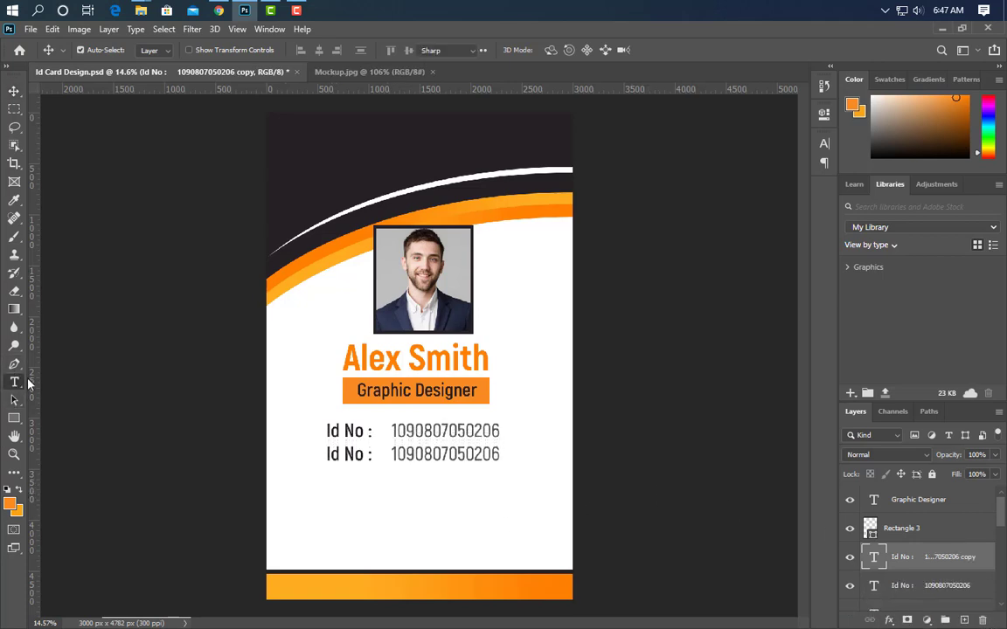
drag(362, 455, 325, 455)
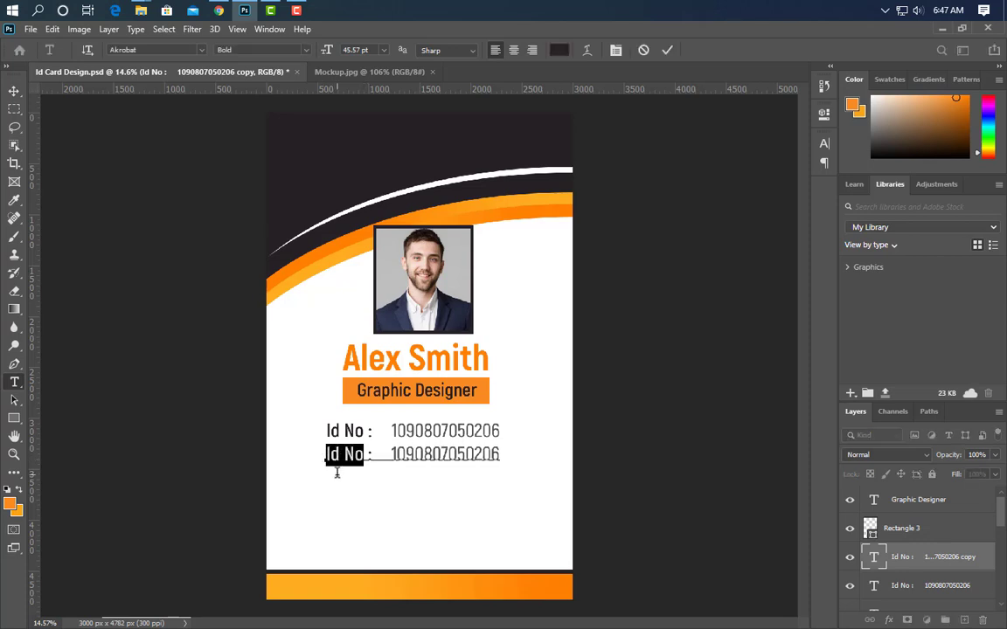
text(Join Date)
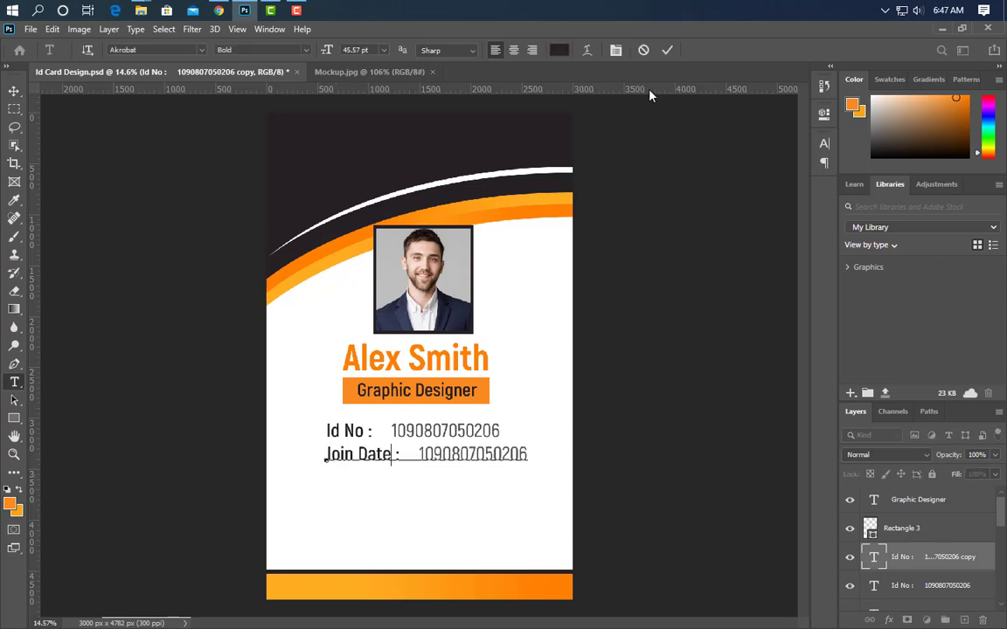
drag(419, 456, 529, 455)
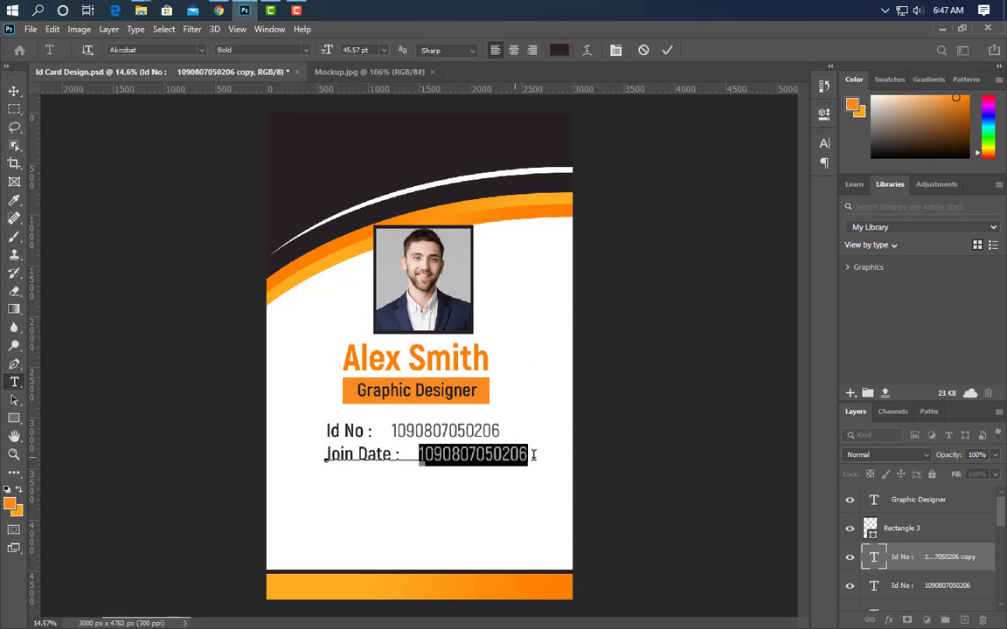
text(01)
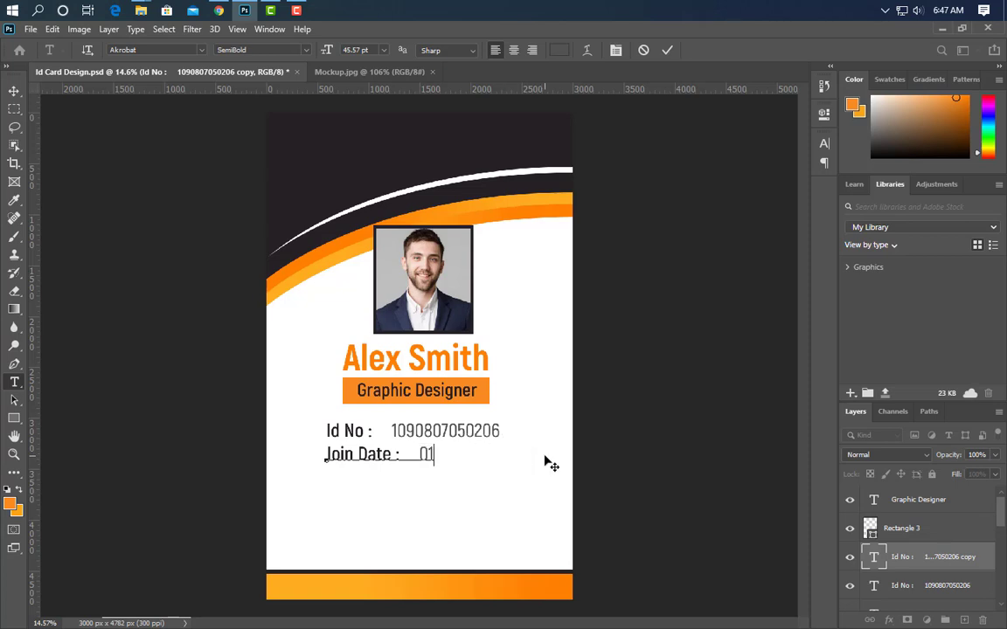
text(/01/)
text(2020)
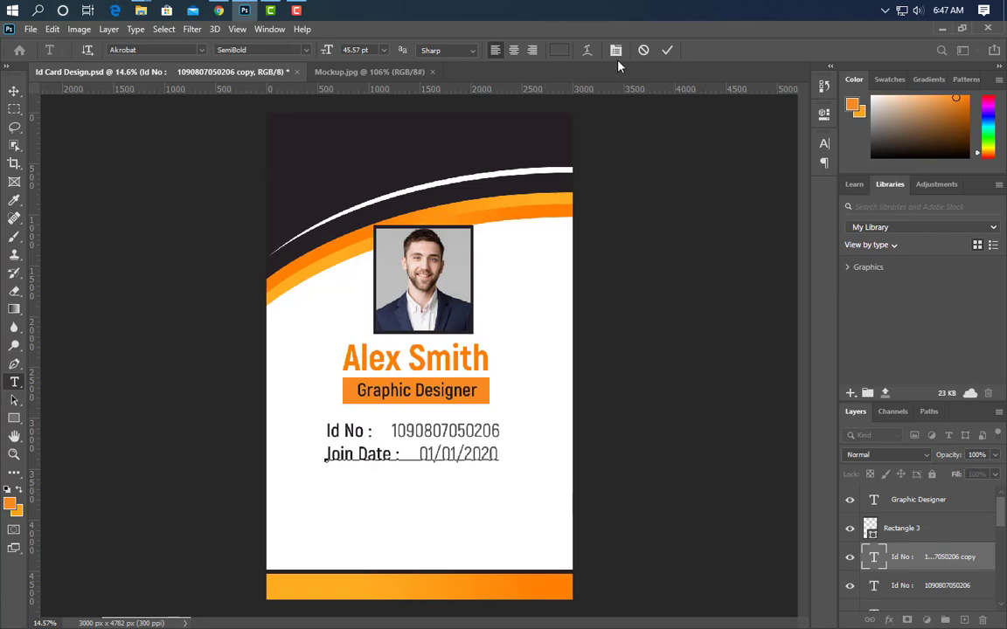
click(664, 50)
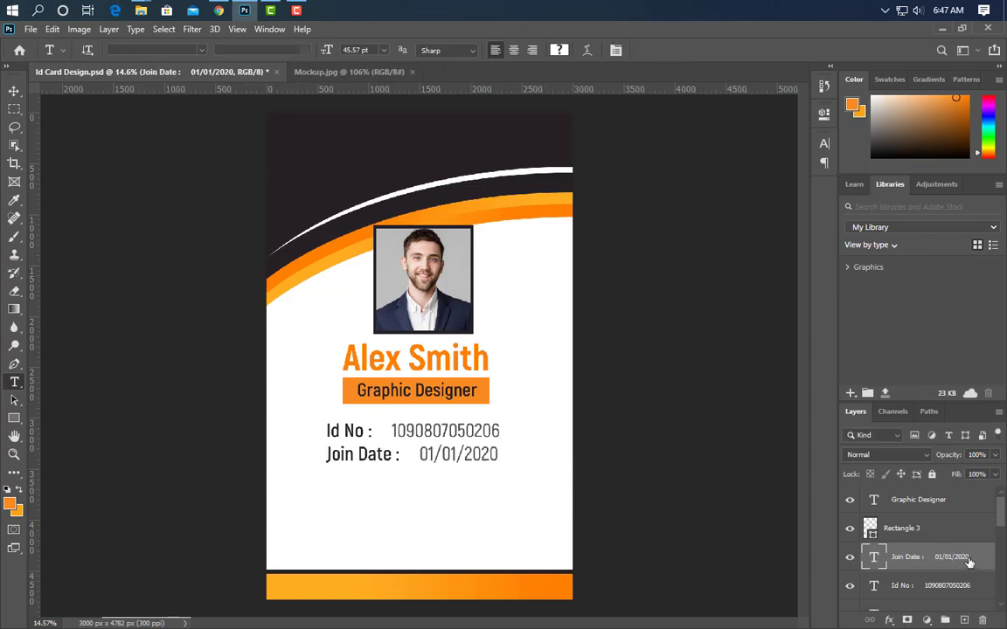
Duplicate the Join Date line and nudge the copy below it
alt+drag(968, 561, 970, 588)
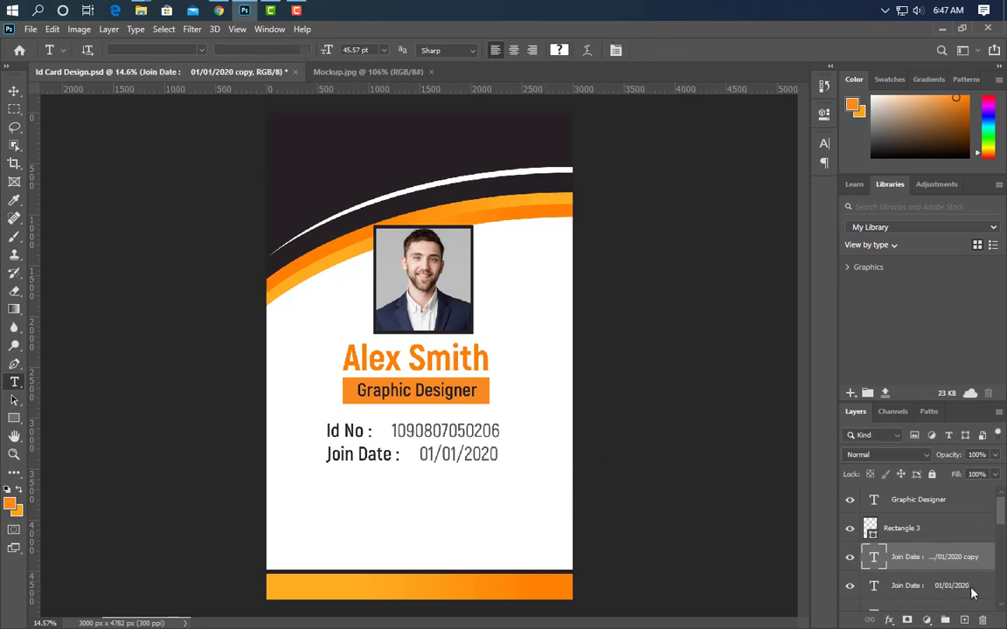
click(14, 91)
key(shift+Down)
key(shift+Down)
key(shift+Down)
key(shift+Down)
key(shift+Down)
key(shift+Down)
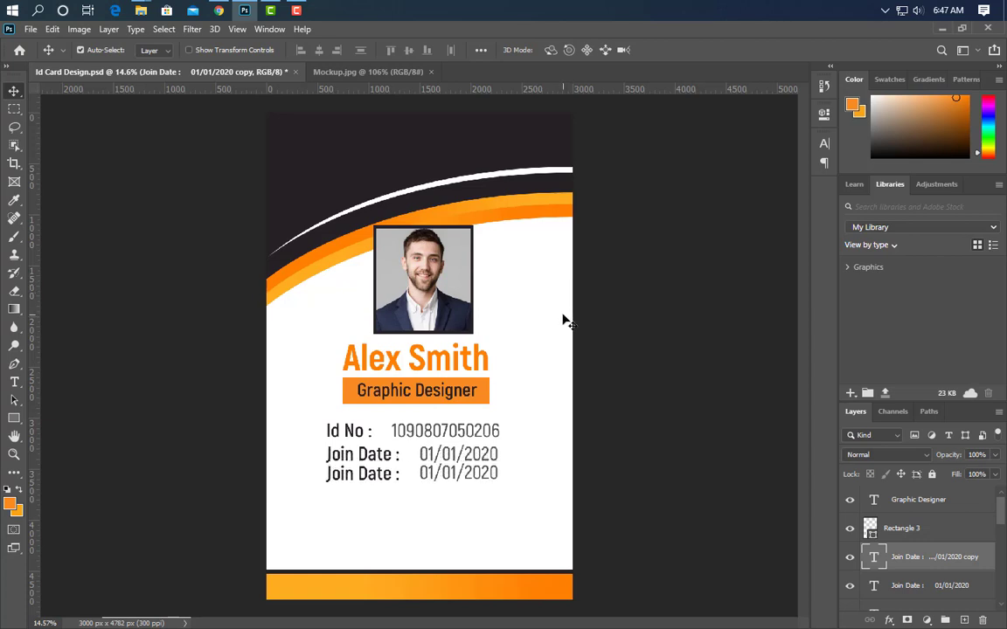
key(shift+Down)
key(shift+Down)
key(shift+Down)
Change the copy to 'Expair Date : 01/01/2025', then duplicate that layer
click(14, 382)
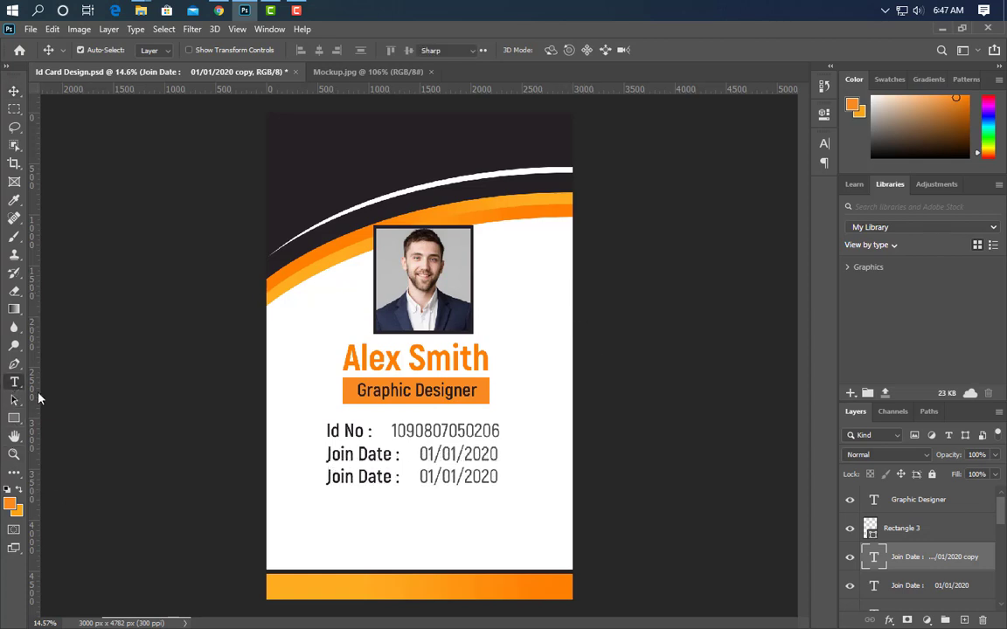
double_click(351, 477)
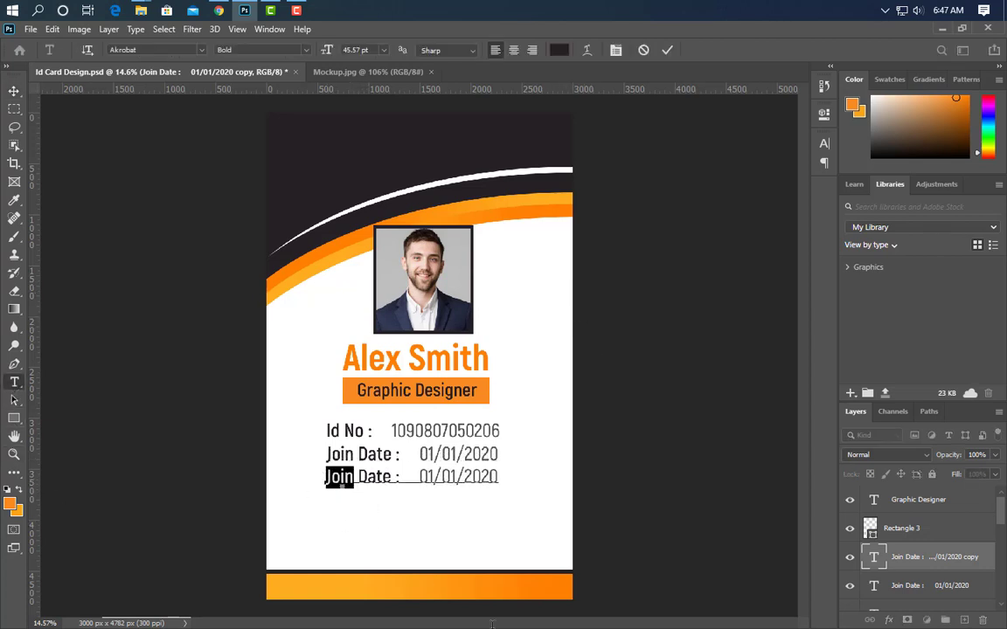
text(Expa)
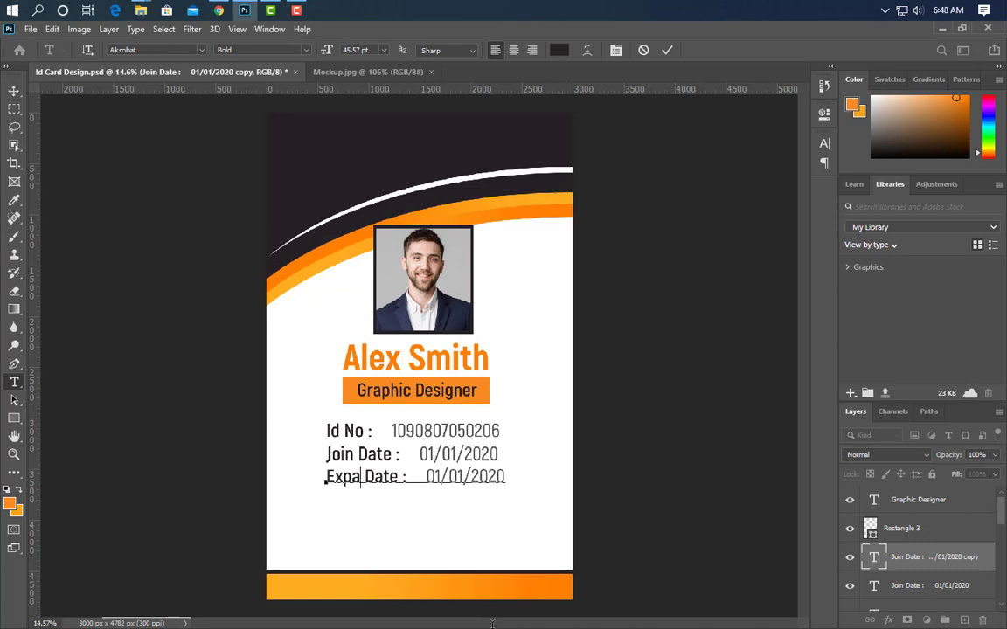
text(ir)
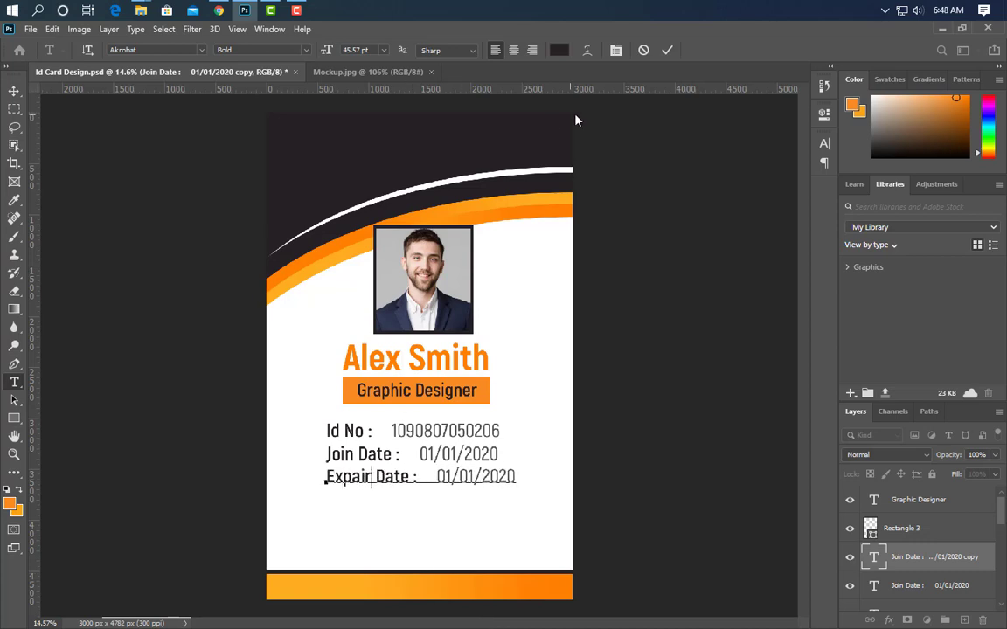
click(668, 51)
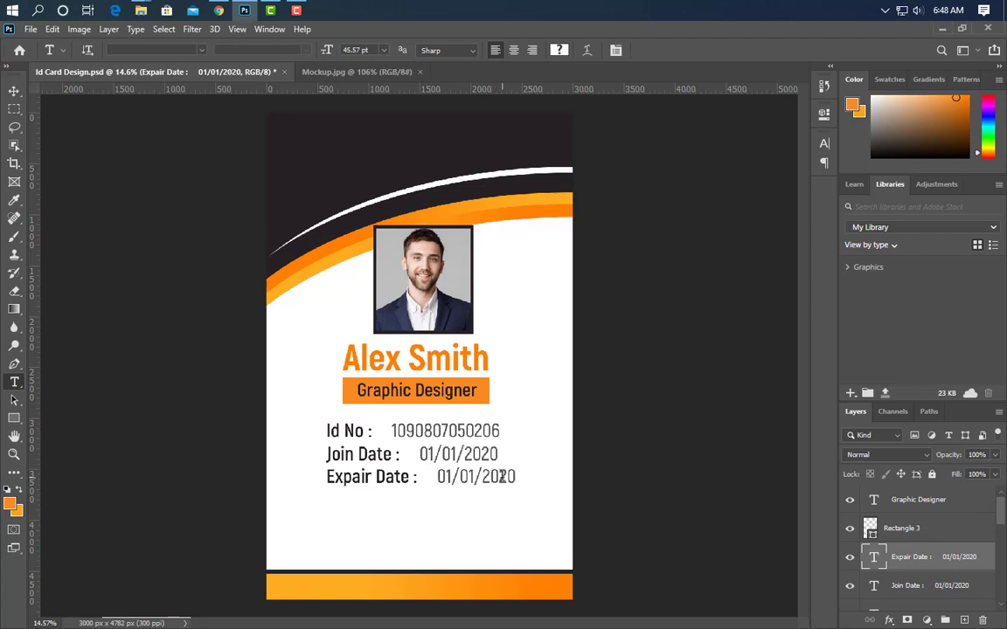
drag(500, 475, 517, 477)
text(5)
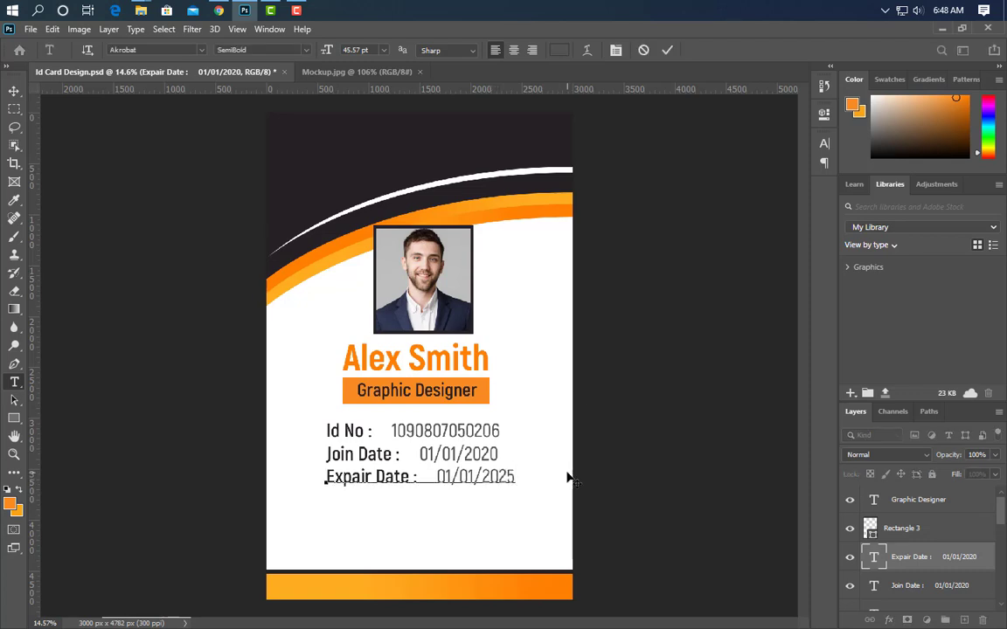
click(666, 50)
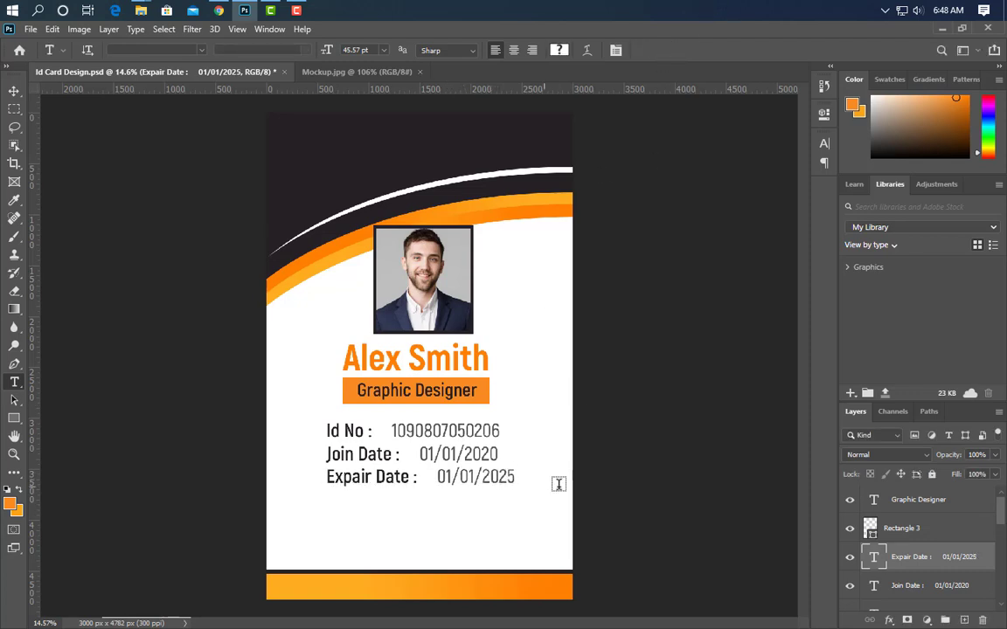
drag(959, 564, 963, 619)
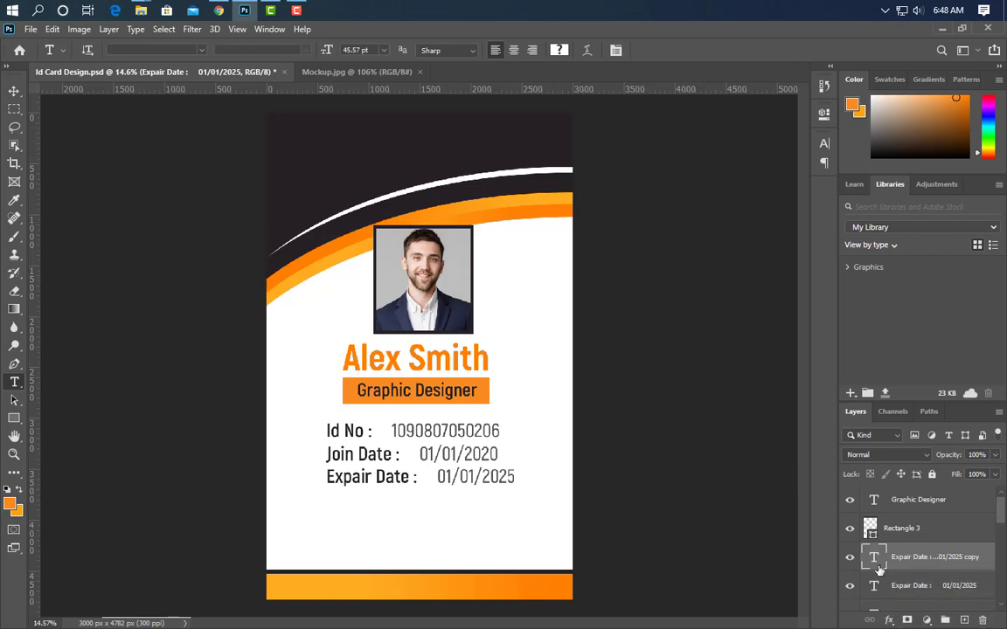
Move the Expair Date copy down and retype it as the blood group line 'Blood : B+'
click(14, 93)
key(shift+Down)
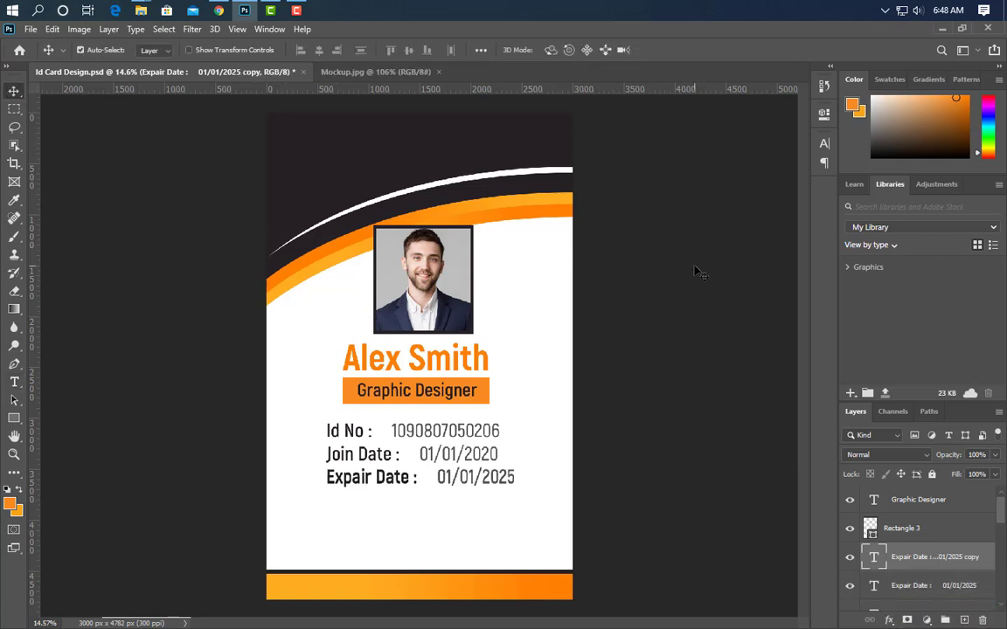
key(shift+Down)
key(shift+Down)
key(shift+Down)
key(shift+Down)
key(shift+Down)
key(shift+Down)
key(shift+Down)
key(shift+Down)
key(shift+Down)
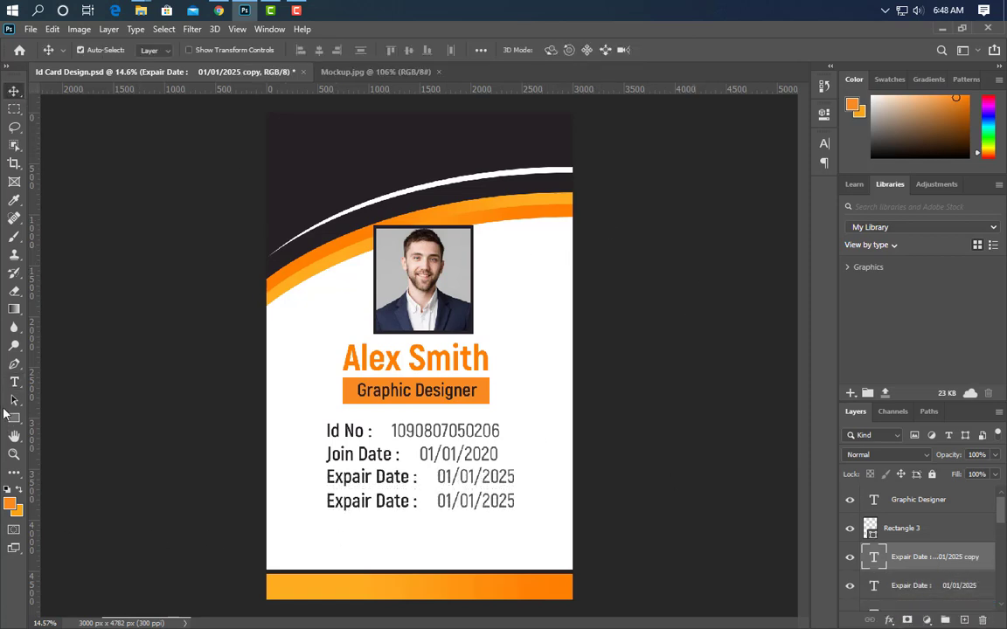
click(14, 382)
drag(409, 500, 320, 500)
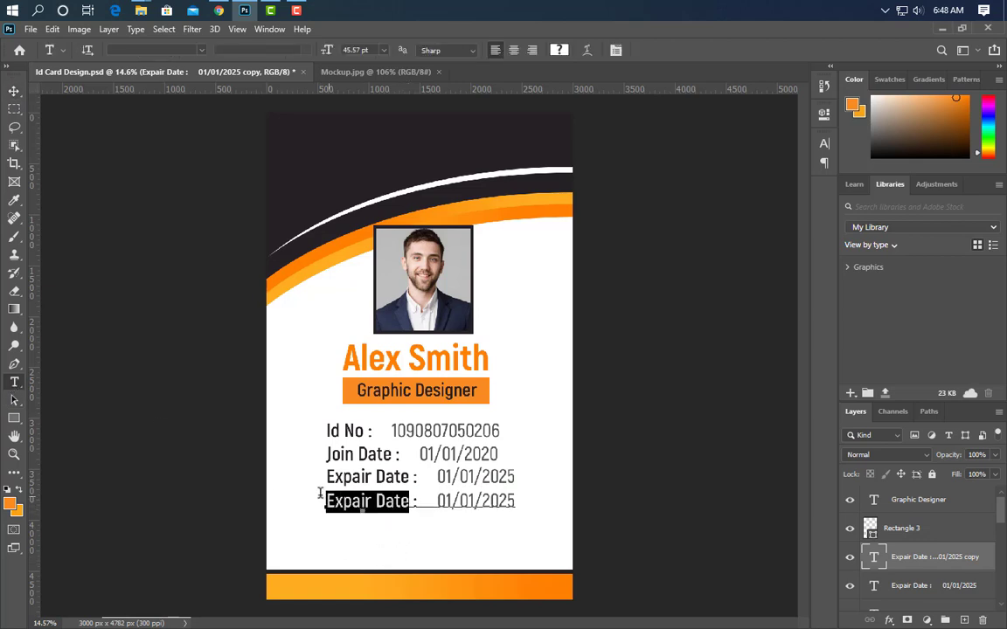
text(Bl)
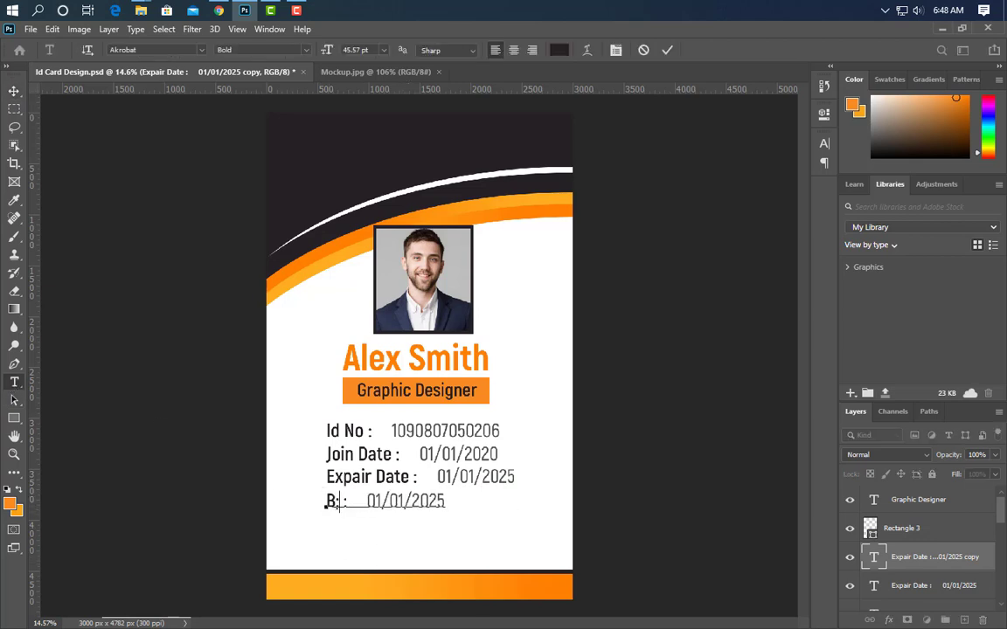
text(ood)
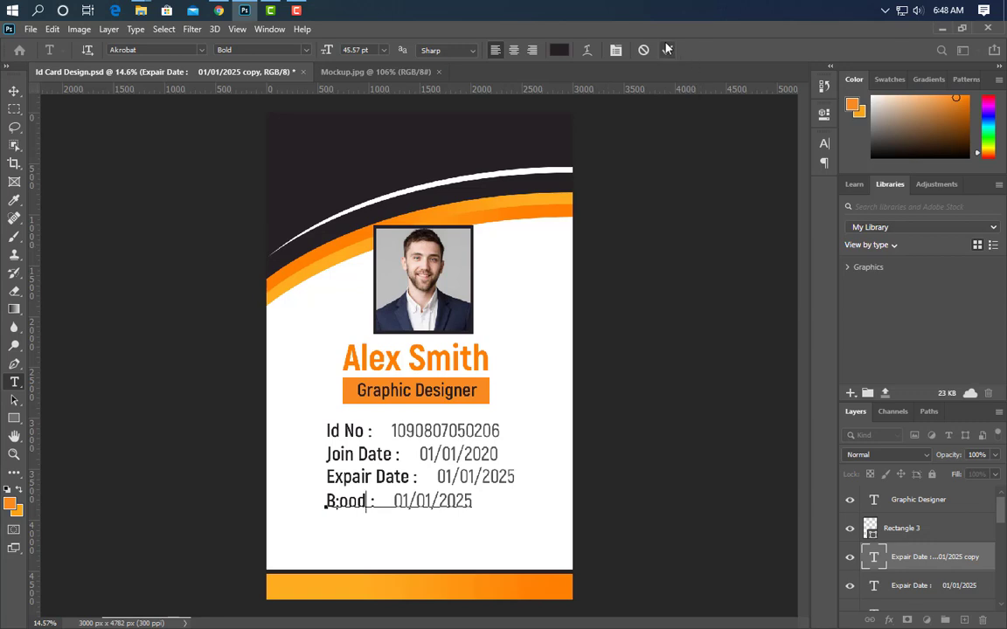
drag(394, 501, 599, 496)
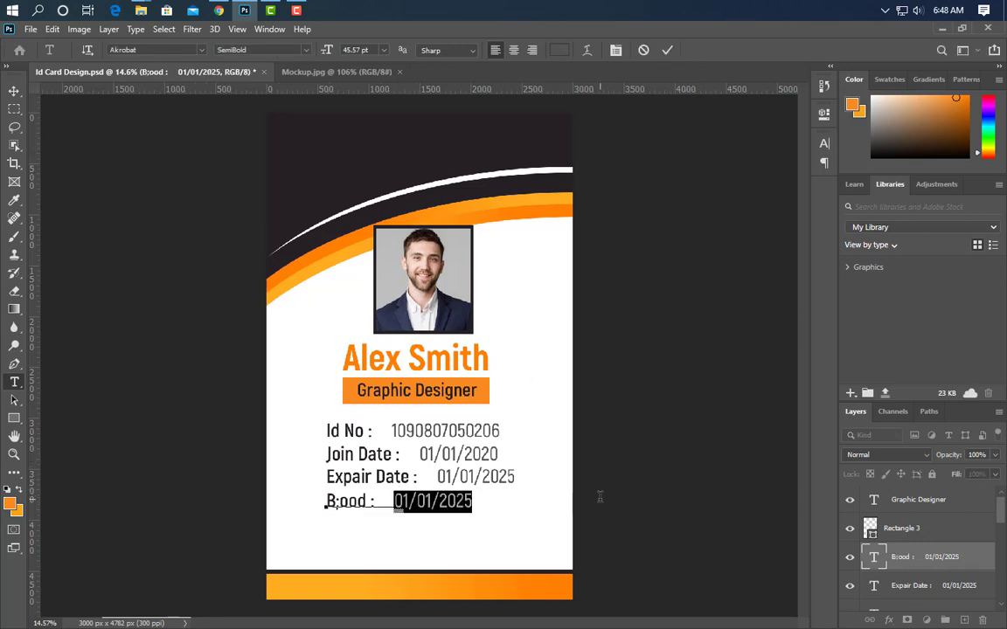
text(Blood :   B+)
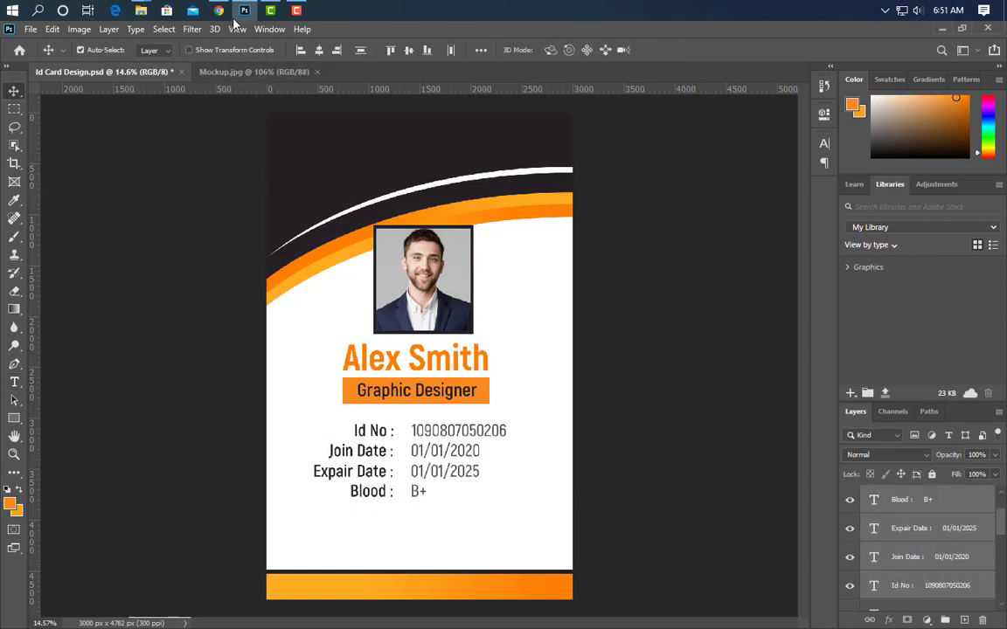
Drag the PZN_II barcode image from the icons folder onto the card below the info lines
key(alt+Tab)
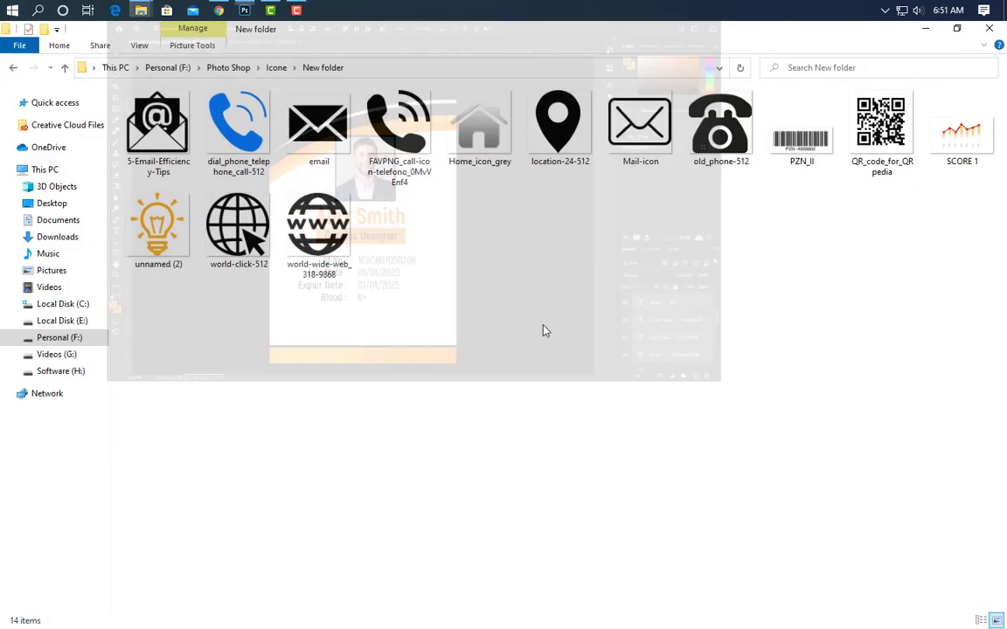
mouse_move(801, 131)
mouse_down()
mouse_move(243, 8)
mouse_move(425, 372)
mouse_move(398, 532)
mouse_move(464, 532)
mouse_up()
Widen the barcode slightly leftward and confirm its size
drag(357, 533, 349, 534)
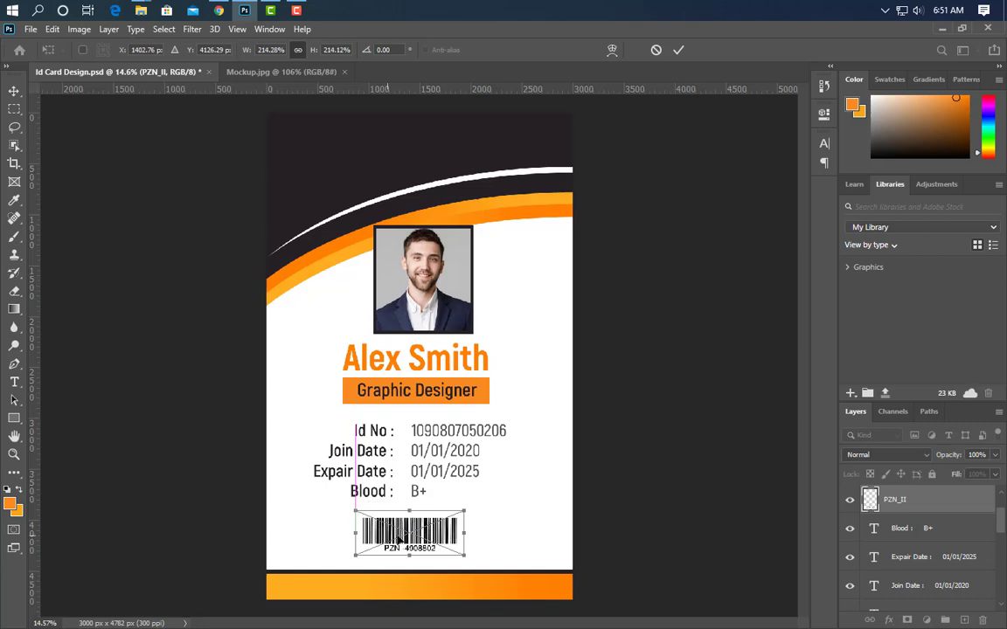
drag(411, 531, 403, 529)
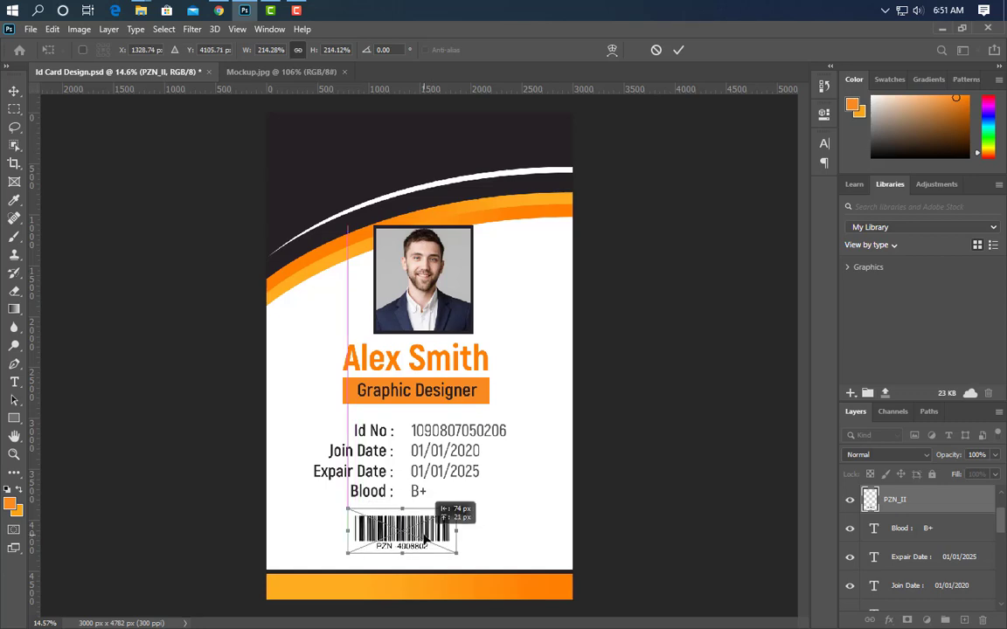
click(679, 50)
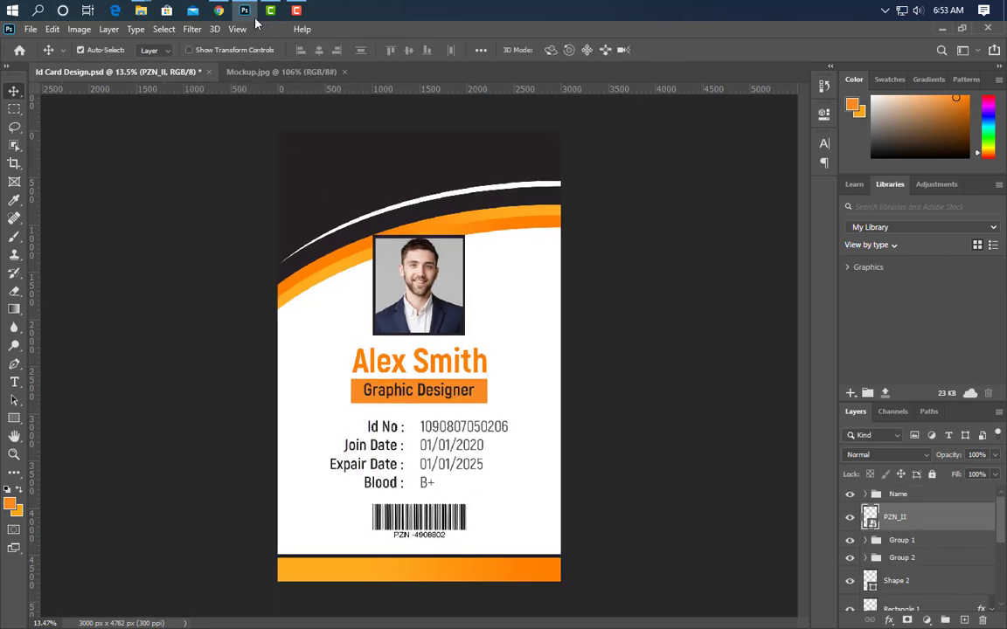
Place the white logo in the card's dark top-left corner and zoom onto the lower half
click(245, 10)
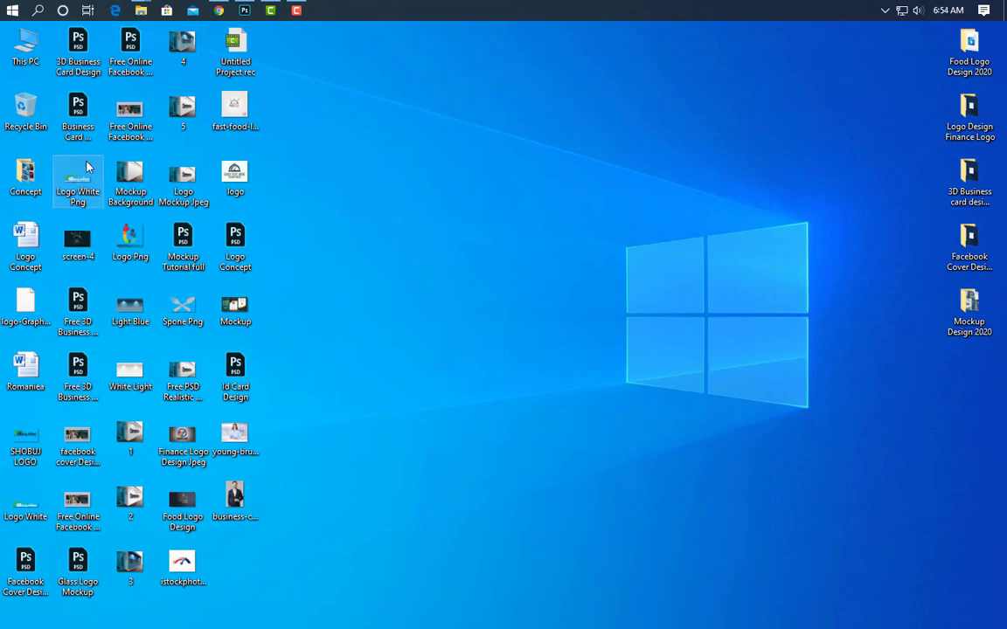
click(245, 11)
key(ctrl+t)
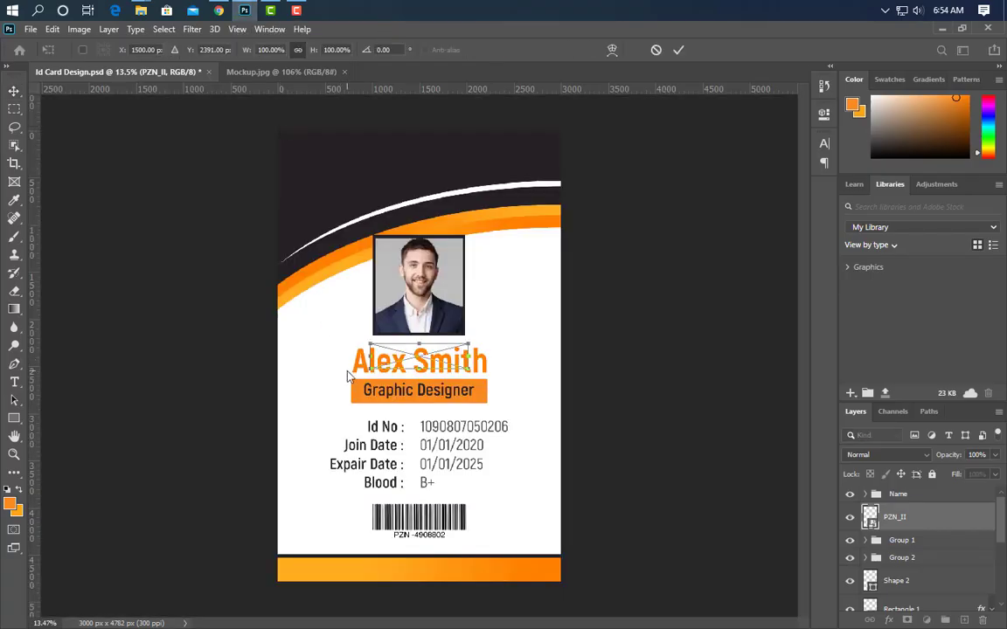
mouse_move(420, 362)
mouse_down()
mouse_move(420, 197)
mouse_move(384, 188)
mouse_move(401, 167)
mouse_up()
click(680, 50)
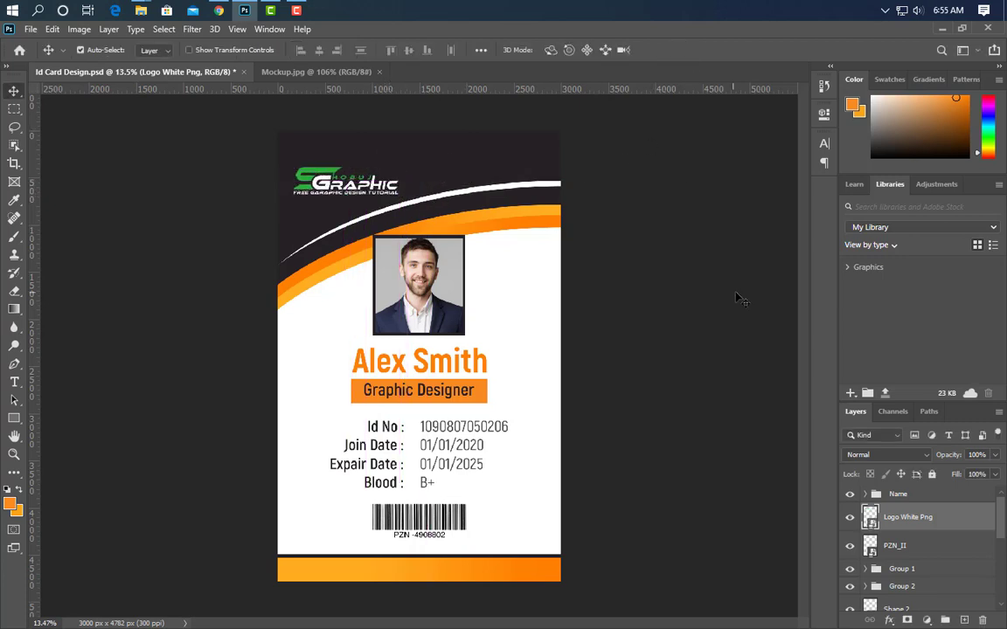
scroll(370, 618, up, 2)
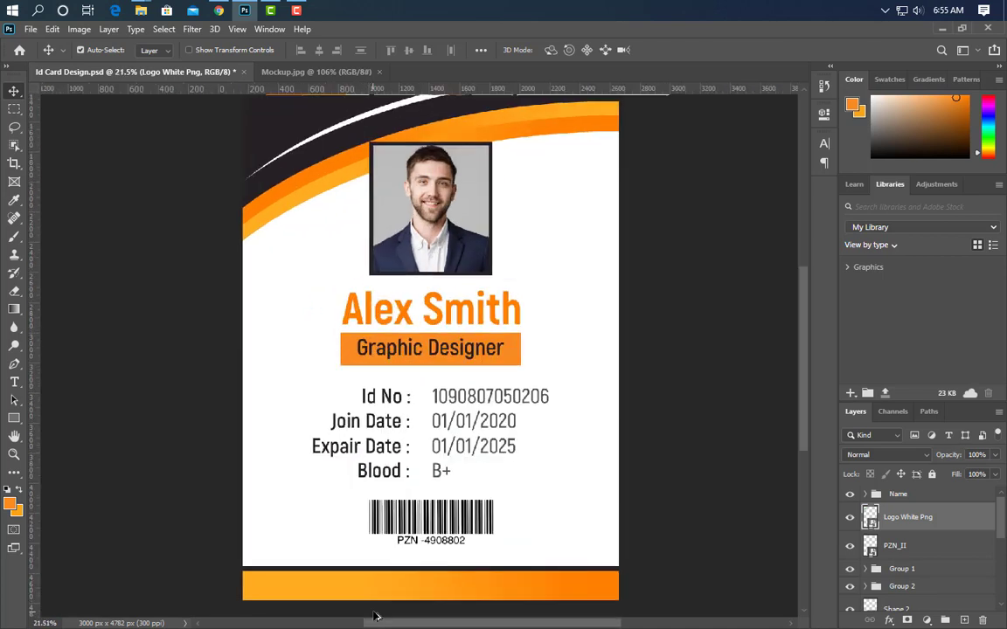
scroll(512, 568, up, 2)
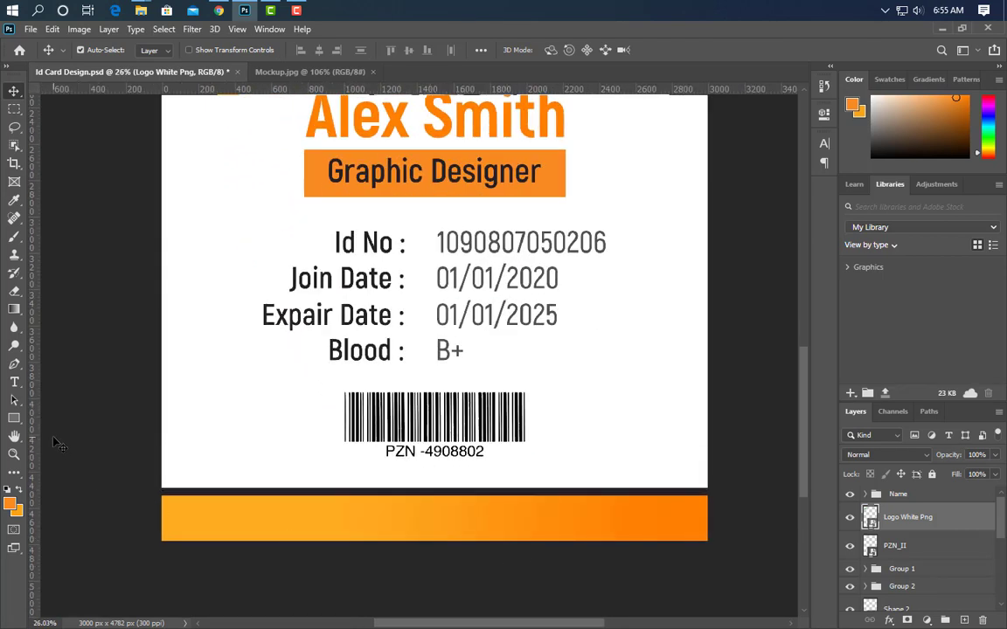
click(16, 384)
click(247, 527)
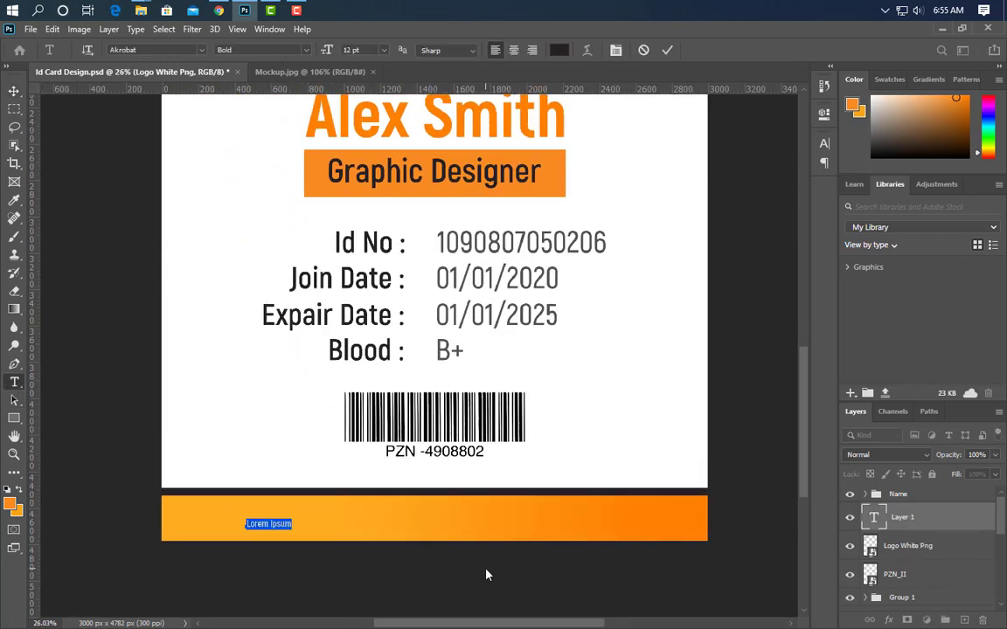
text(www.shohujgraphic.)
text(com)
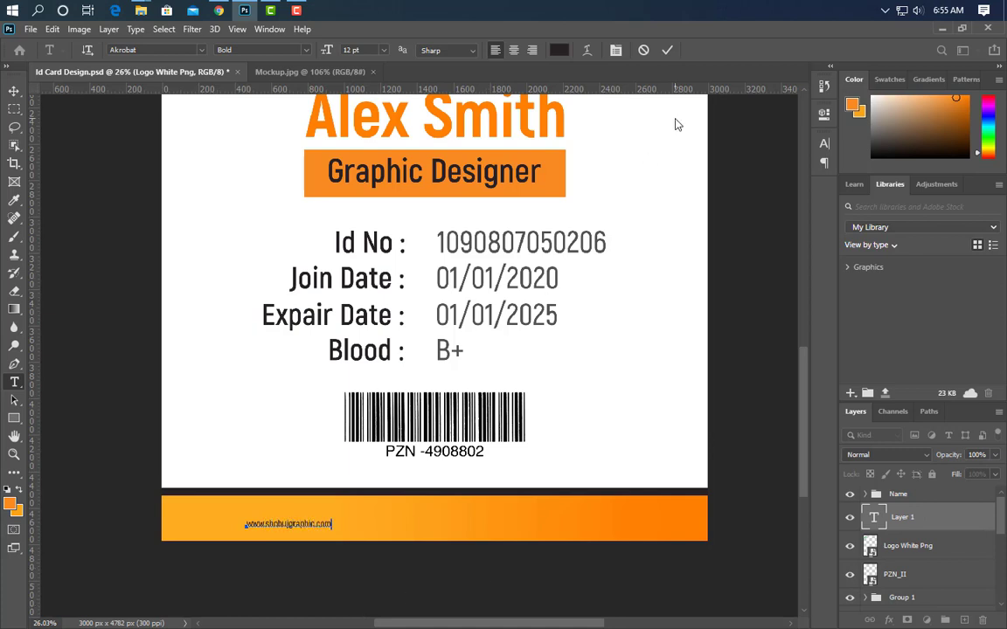
click(665, 53)
key(ctrl+t)
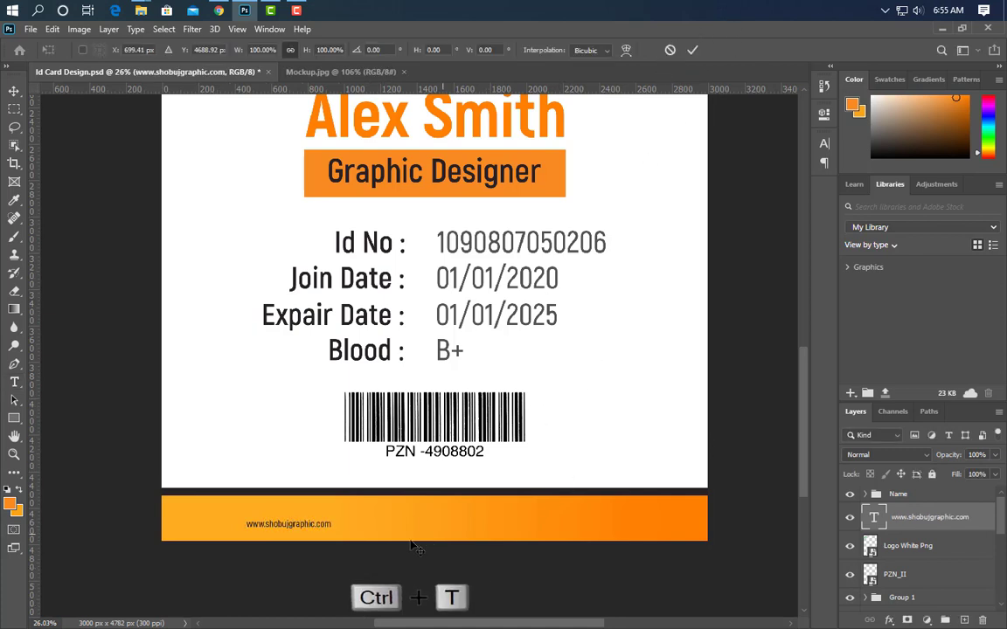
mouse_move(332, 520)
mouse_down()
mouse_move(511, 497)
mouse_move(476, 515)
mouse_up()
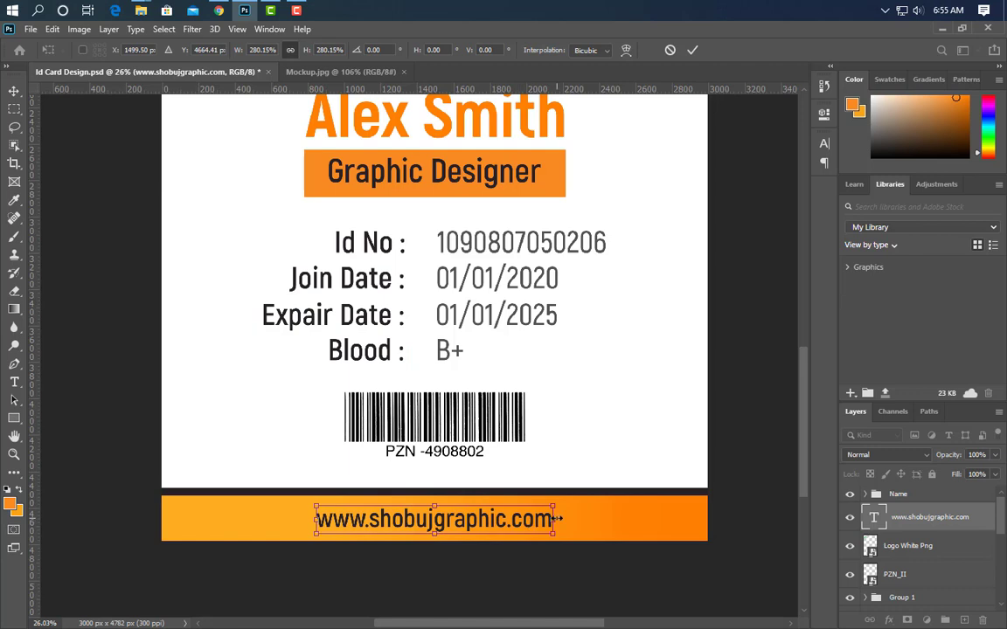
drag(557, 518, 543, 518)
click(692, 50)
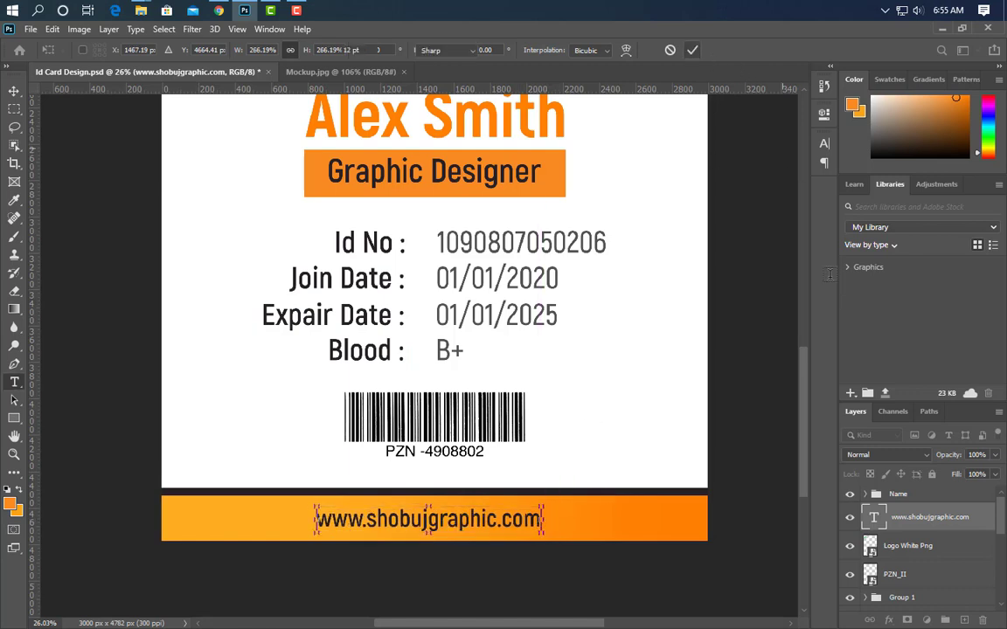
Make the website text white SemiBold, then switch to the ID Card Mock up Yellow 01 document
click(824, 144)
click(798, 164)
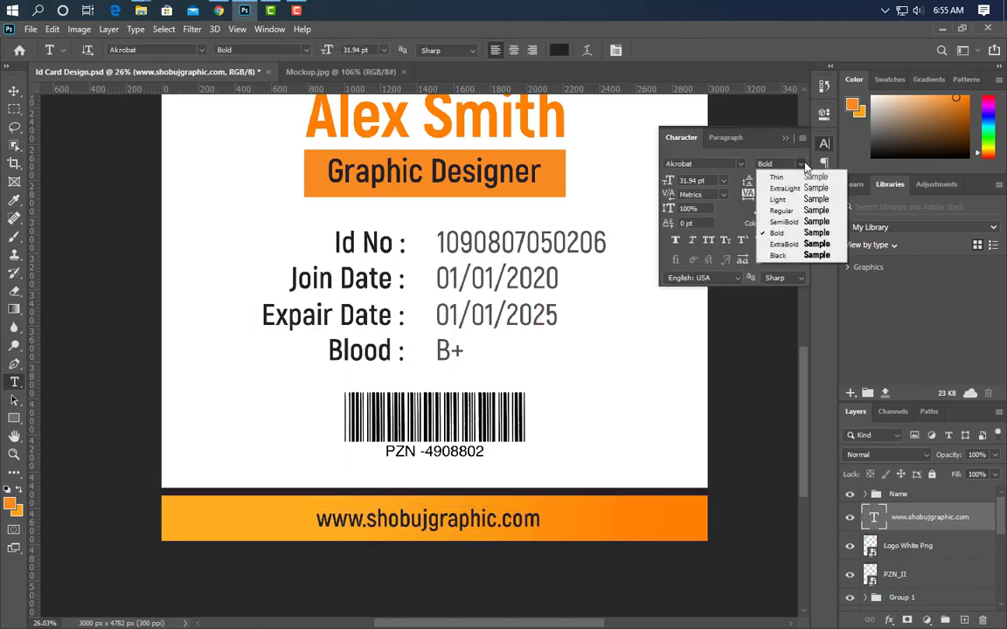
click(795, 229)
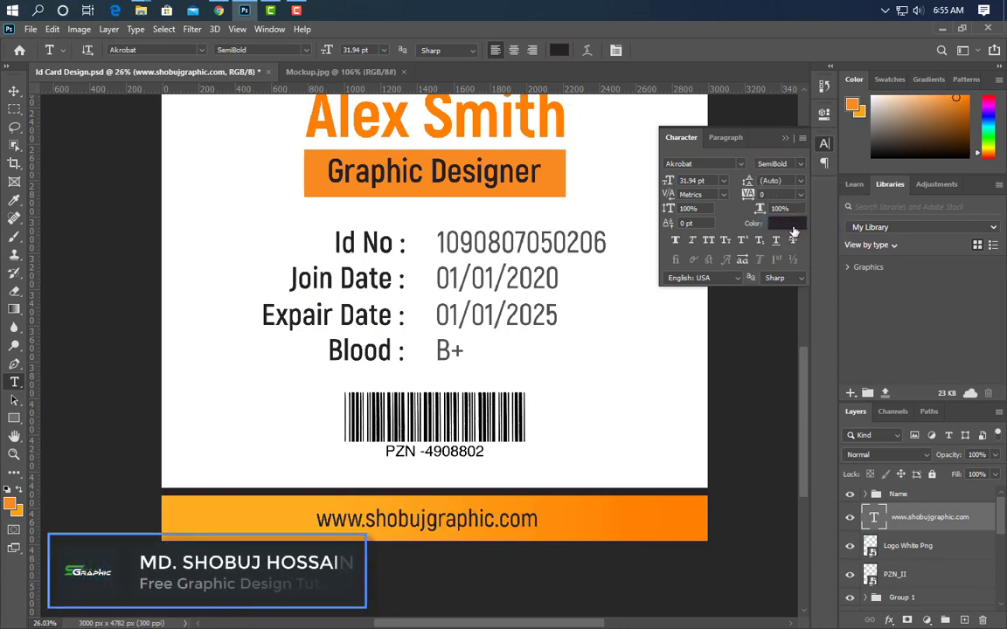
click(707, 129)
key(ctrl+0)
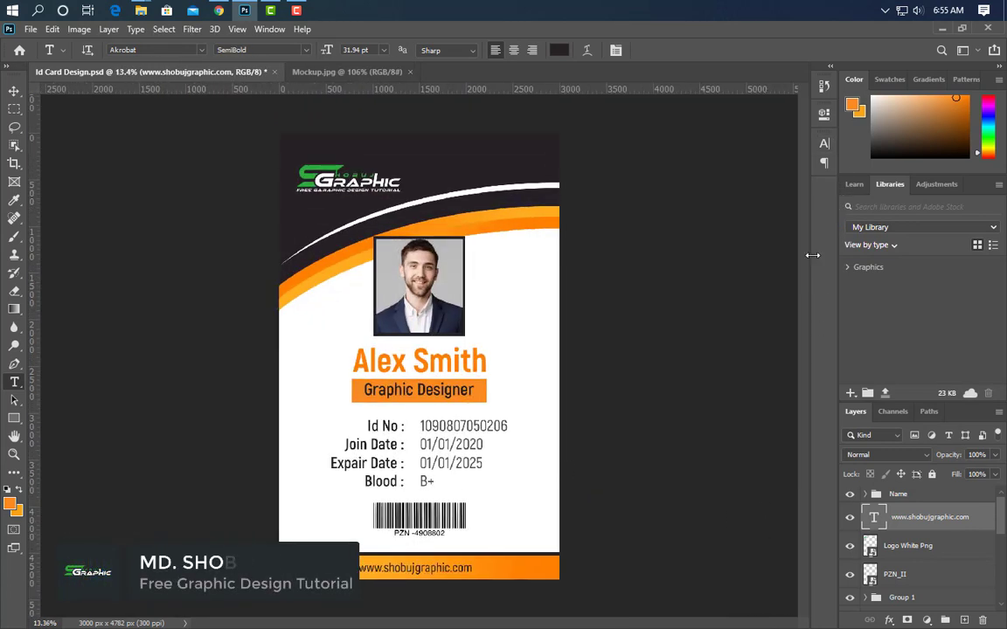
click(823, 143)
click(778, 223)
text(ffffff)
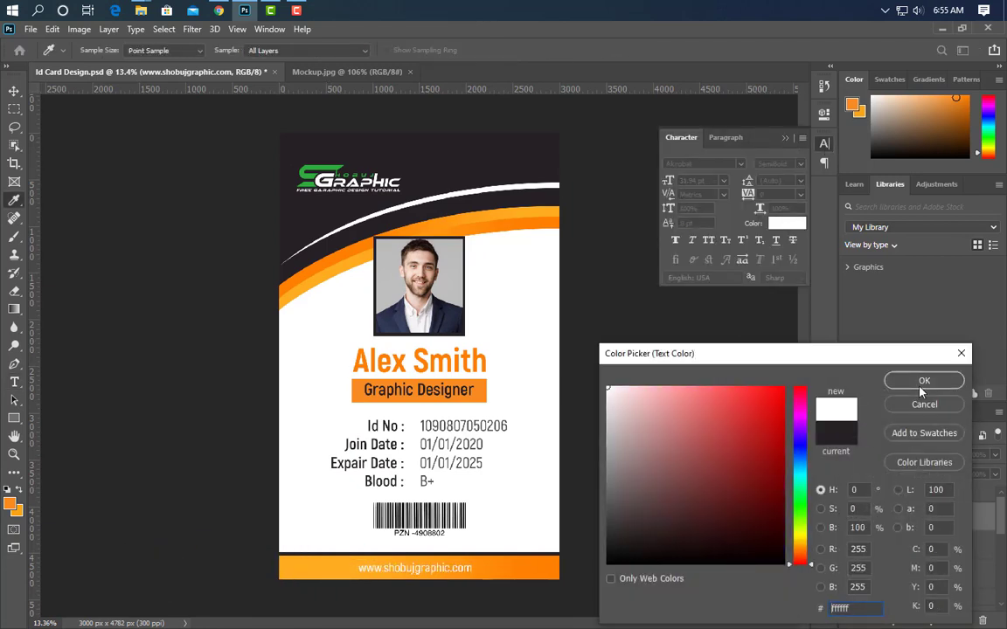
click(924, 381)
click(702, 123)
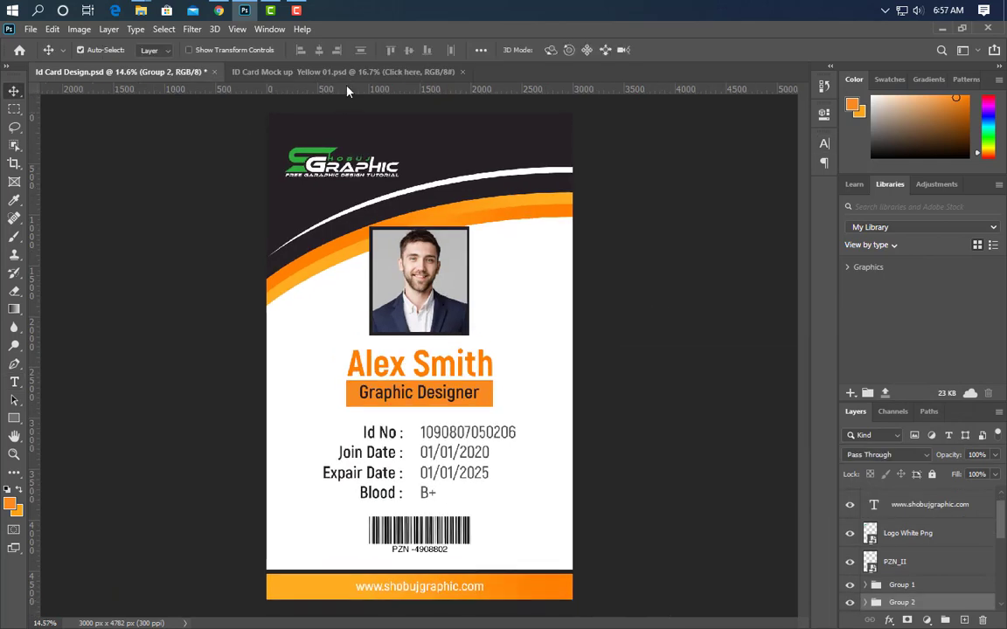
click(350, 71)
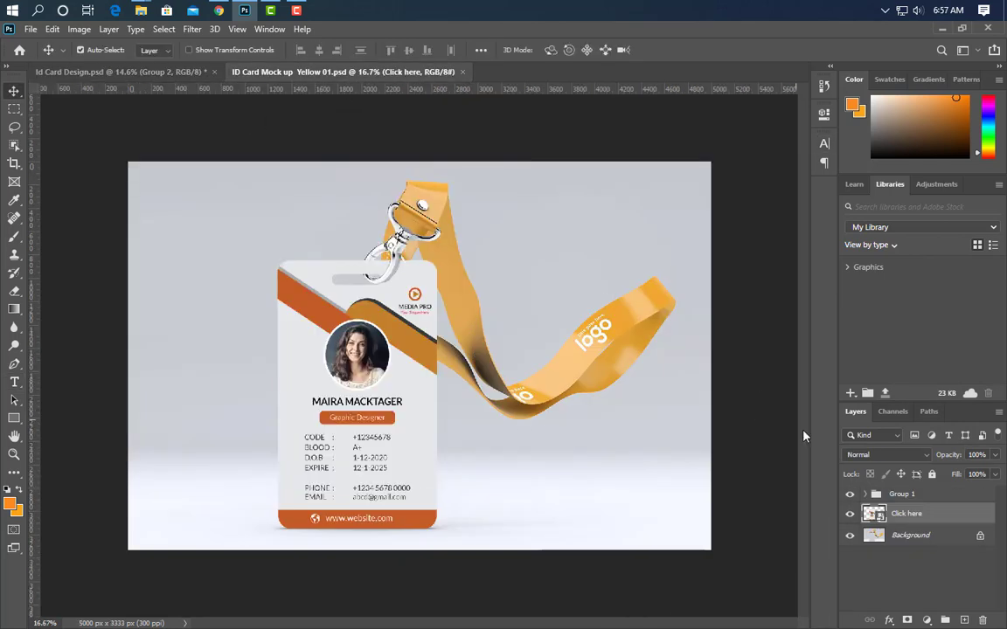
Open the mockup's card smart object and drag in a merged copy of the ID card
double_click(874, 513)
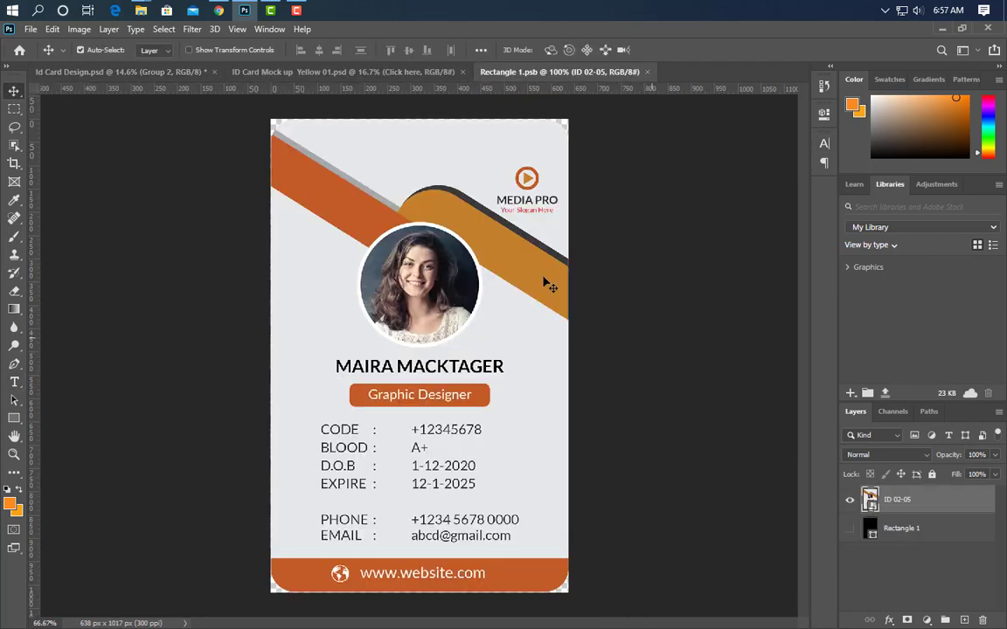
click(127, 72)
scroll(919, 529, up, 1)
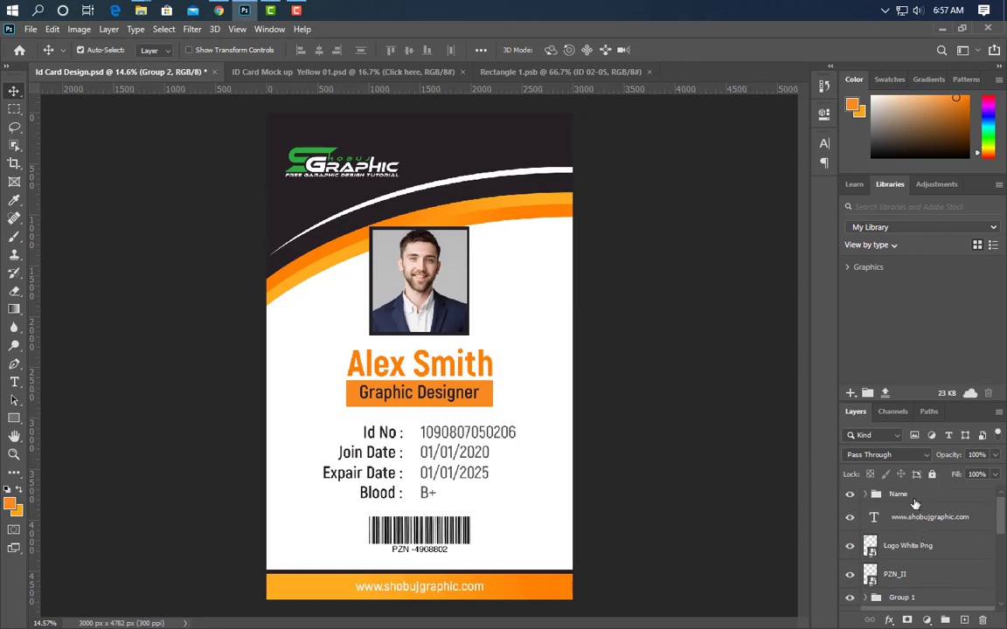
key(ctrl+alt+shift+e)
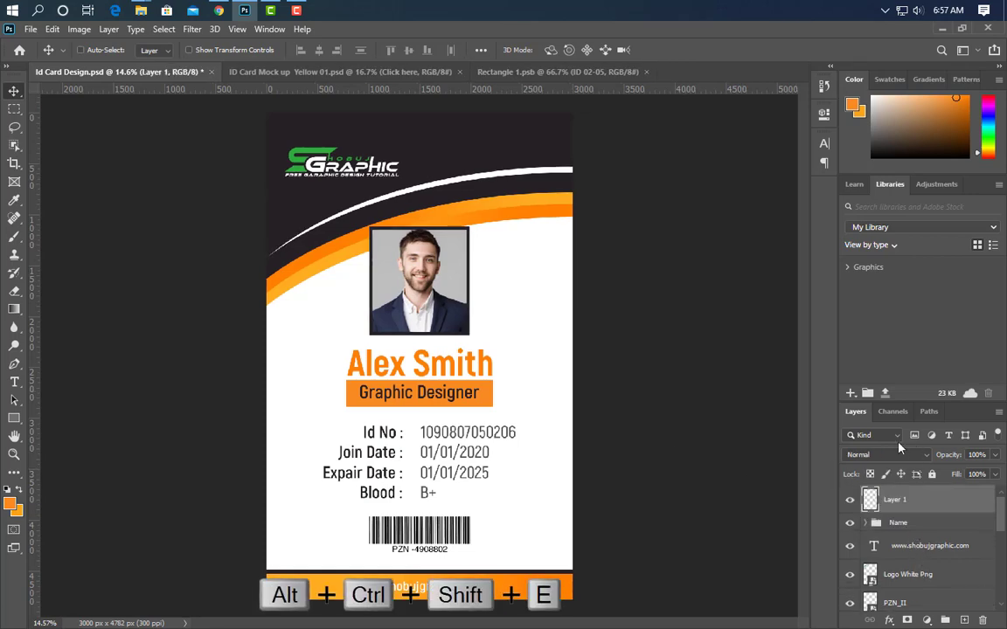
mouse_move(506, 315)
mouse_down()
mouse_move(580, 76)
mouse_move(508, 382)
mouse_up()
Scale the pasted card down to fit the mockup's card area
key(ctrl+a)
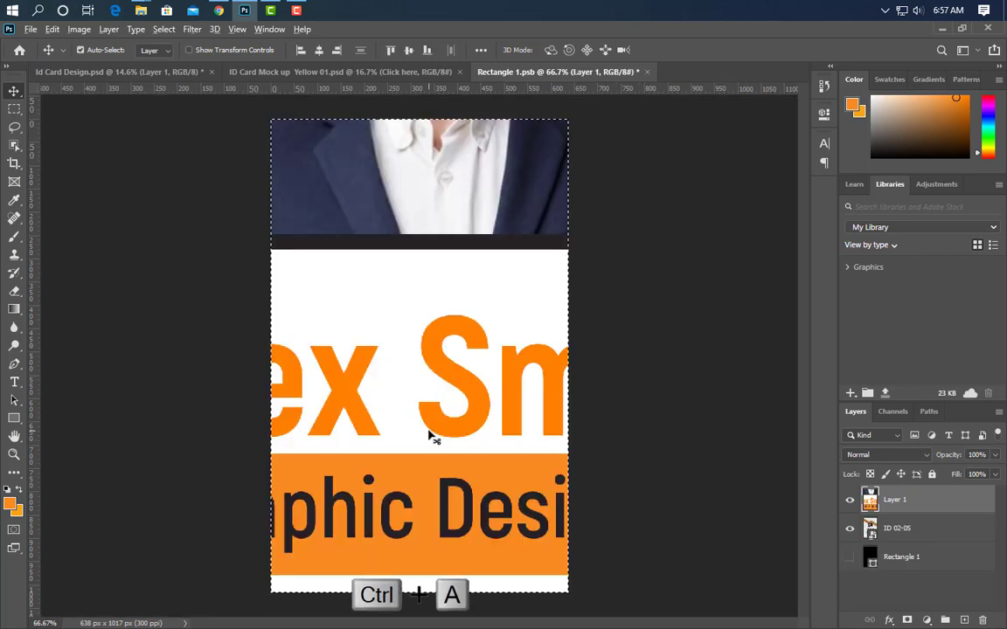
scroll(430, 437, down, 4)
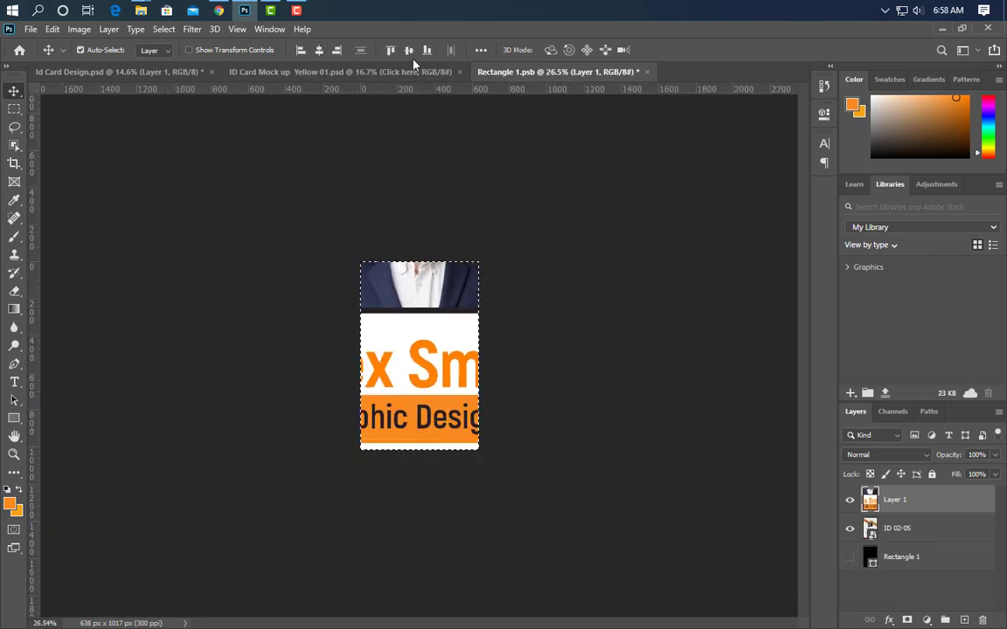
key(ctrl+d)
key(ctrl+t)
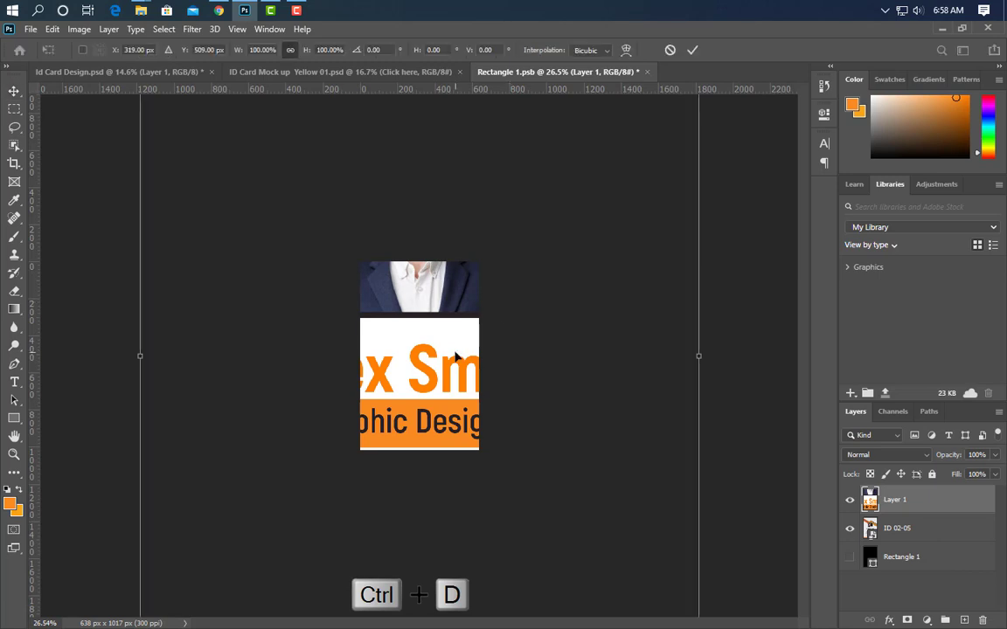
scroll(456, 355, down, 1)
scroll(449, 359, down, 1)
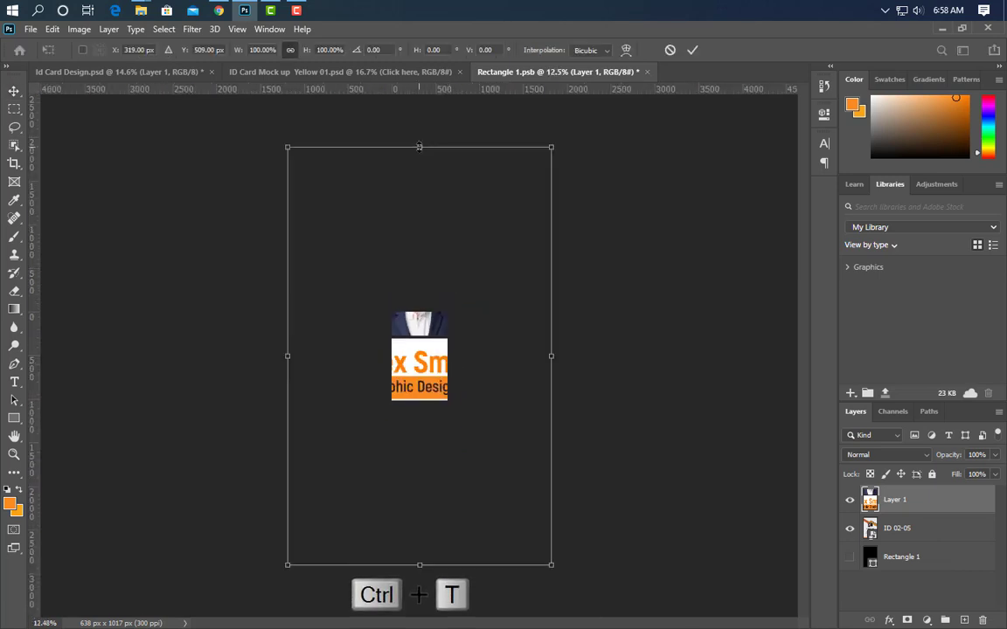
drag(419, 147, 420, 312)
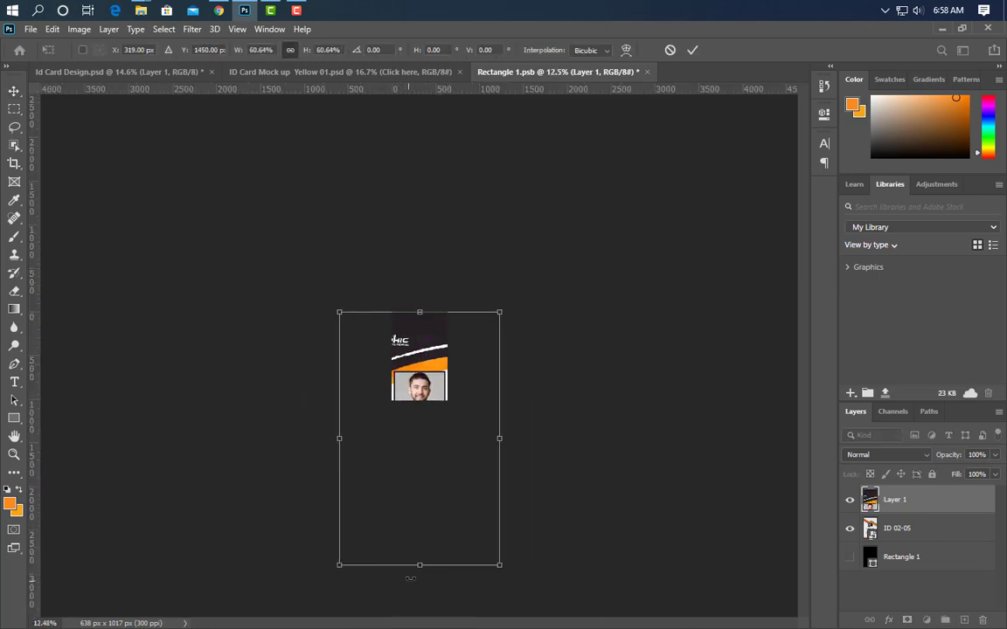
drag(418, 566, 418, 386)
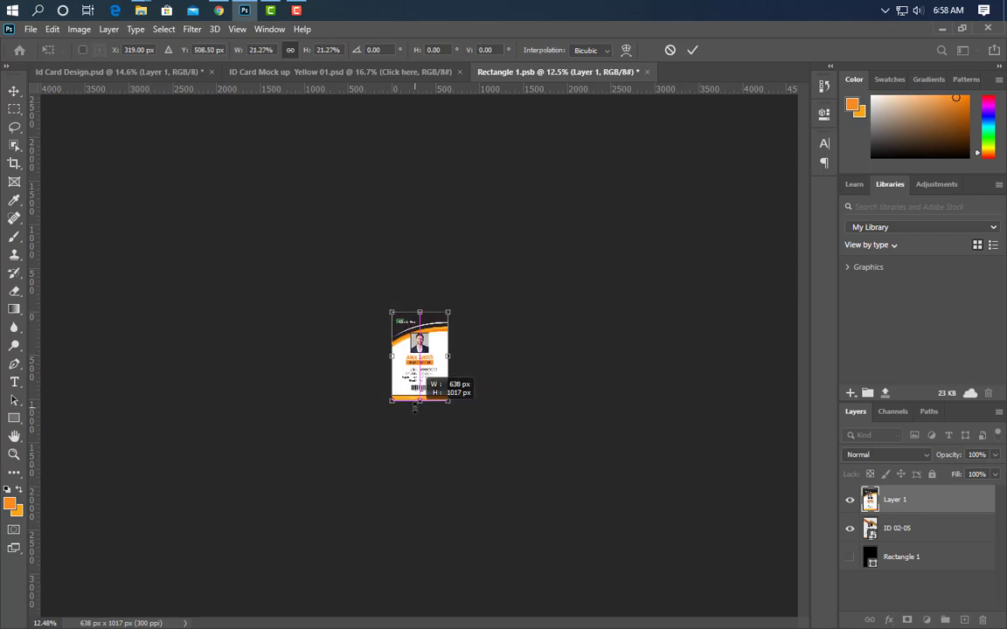
scroll(418, 382, up, 1)
scroll(417, 382, up, 2)
scroll(428, 401, up, 1)
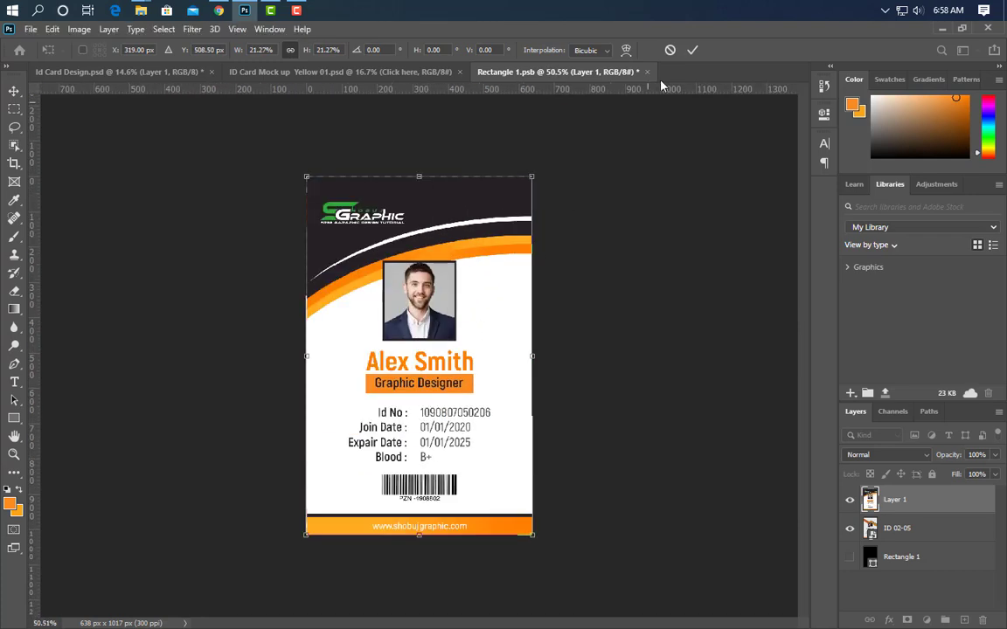
click(692, 49)
Clip the card to the rounded shape below, then close and save Rectangle 1.psb
right_click(900, 499)
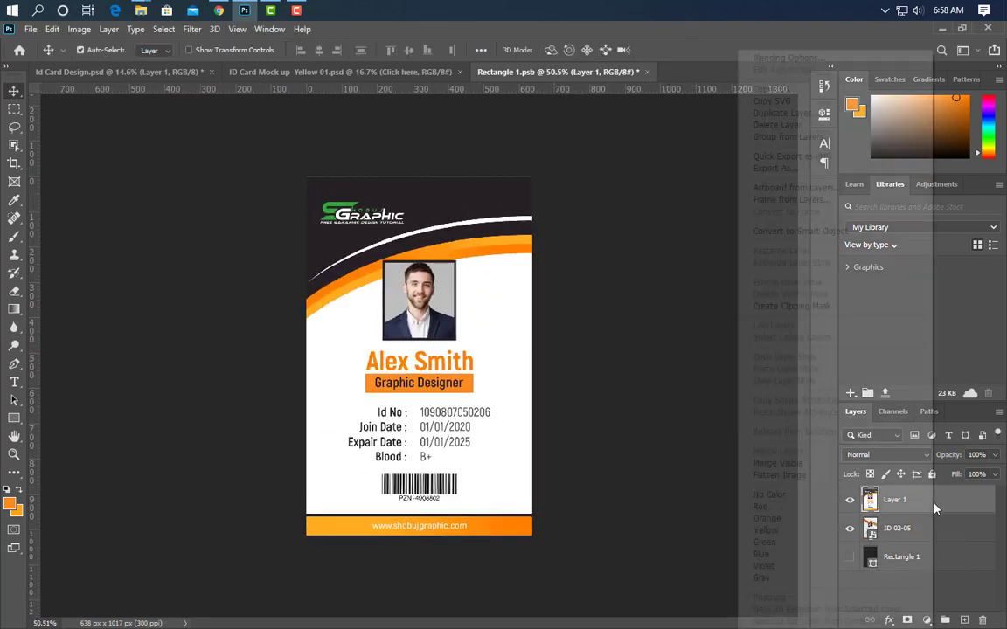
click(791, 306)
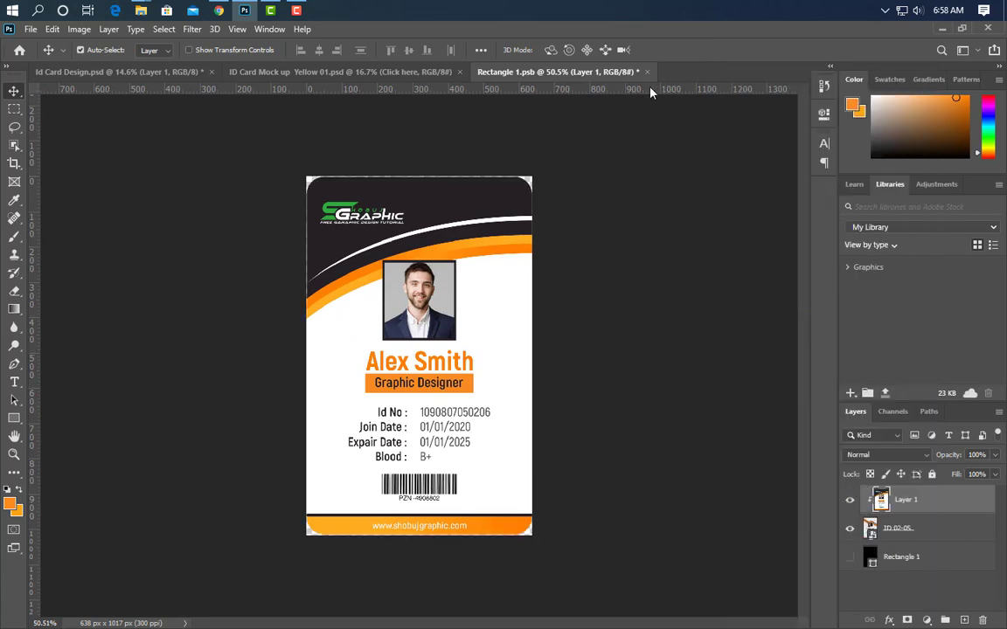
click(647, 71)
click(440, 254)
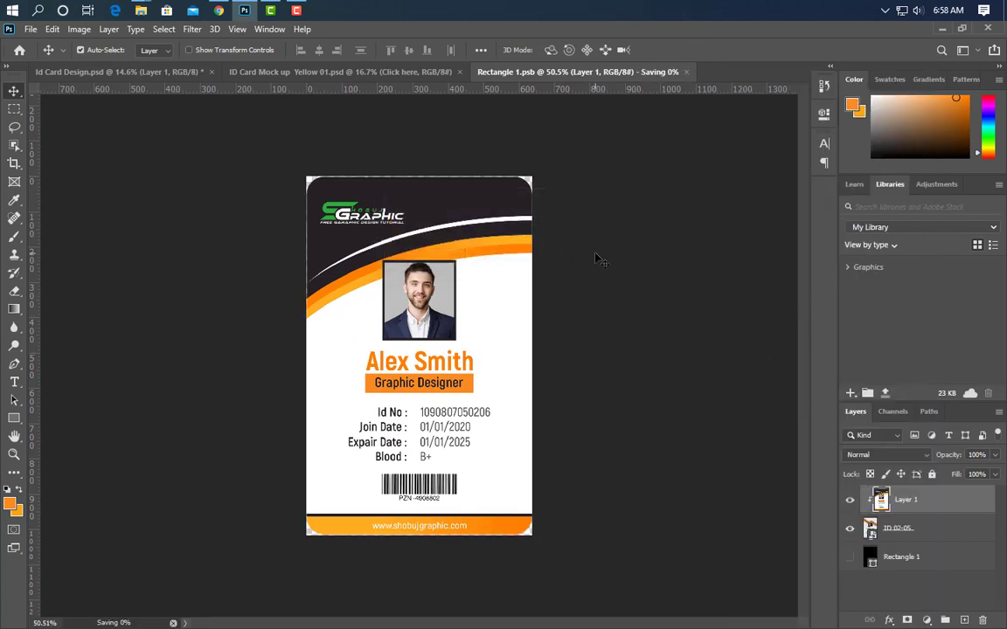
Return to the ID Card Mock up Yellow 01.psd mockup to view the updated orange and dark ID card on the lanyard
click(330, 74)
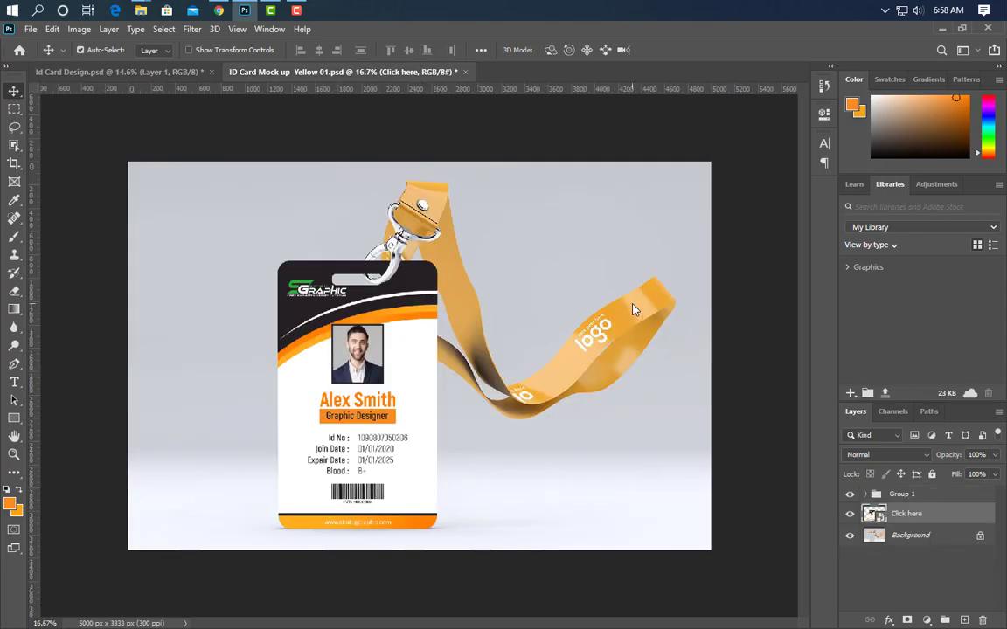